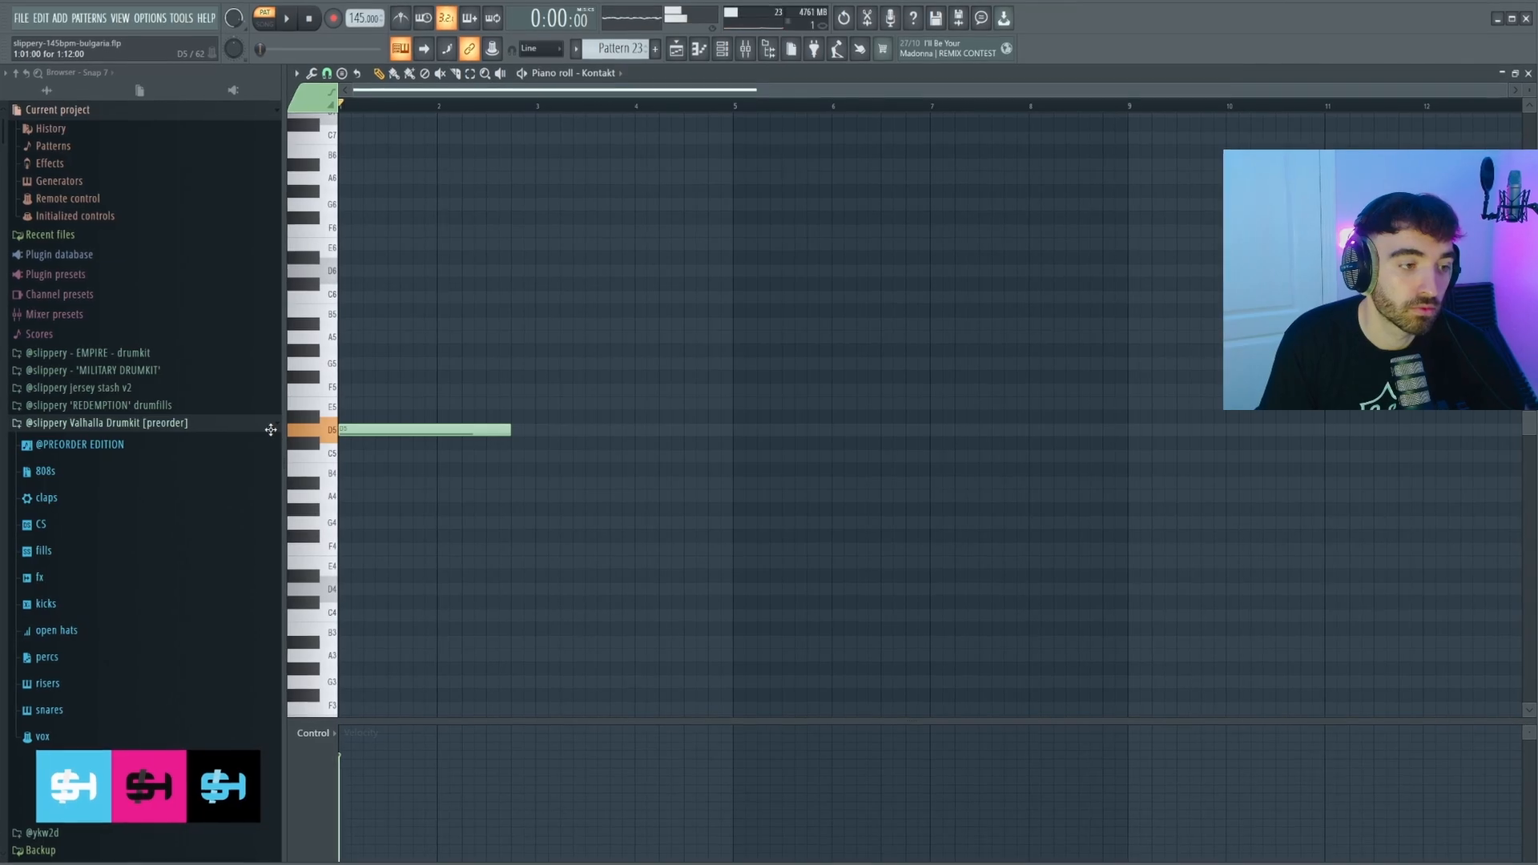
Extend the D5 note to bar 5 and draw an A5, A#5, F5, A5, A#5 melody.
{"action": "left_click_drag", "start_coordinate": [517, 428], "coordinate": [734, 424]}
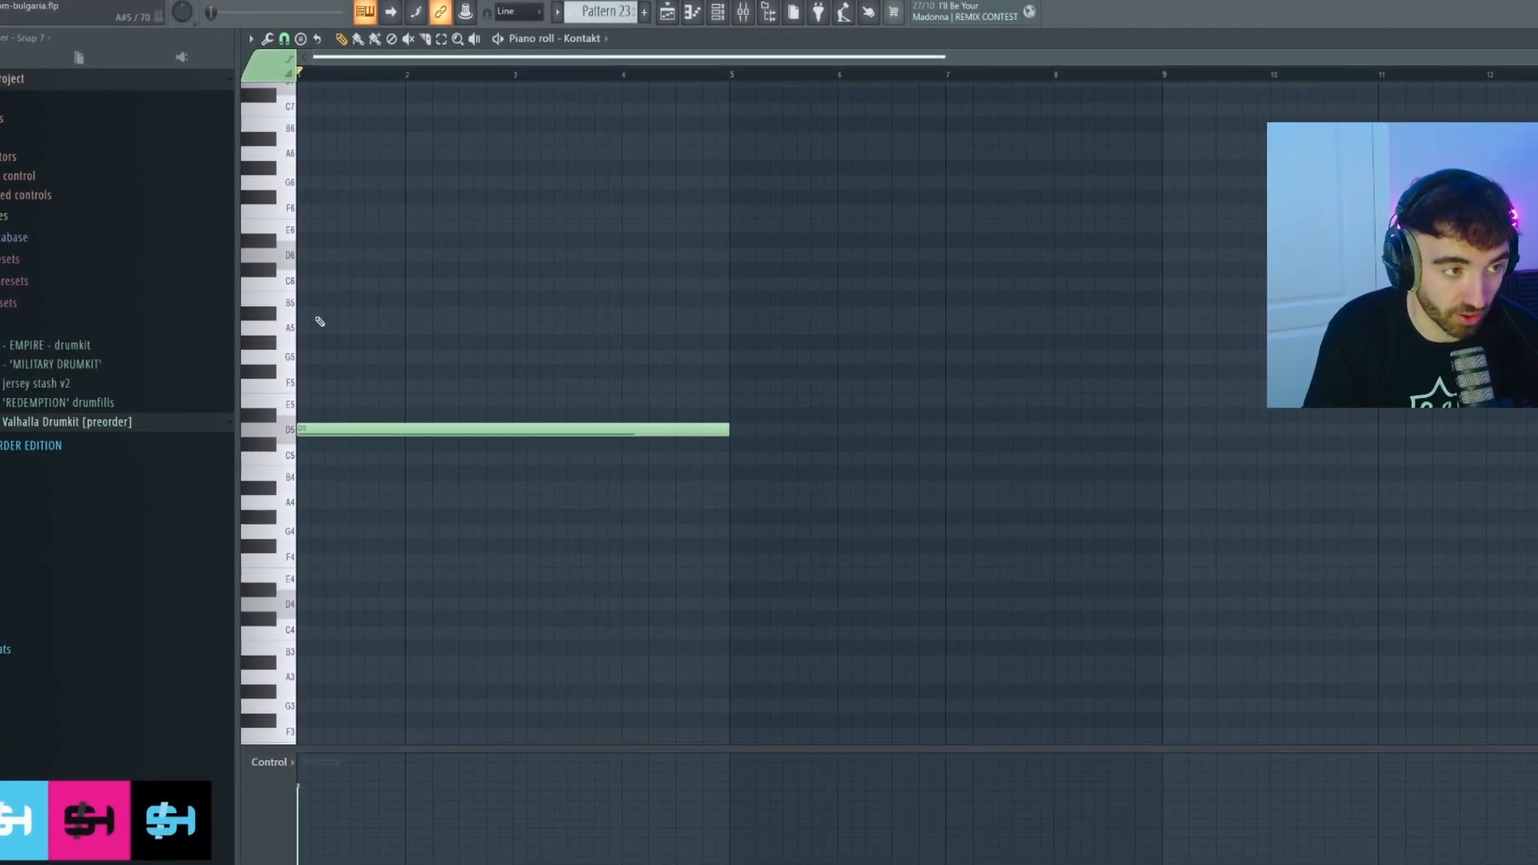
{"action": "key", "text": "space"}
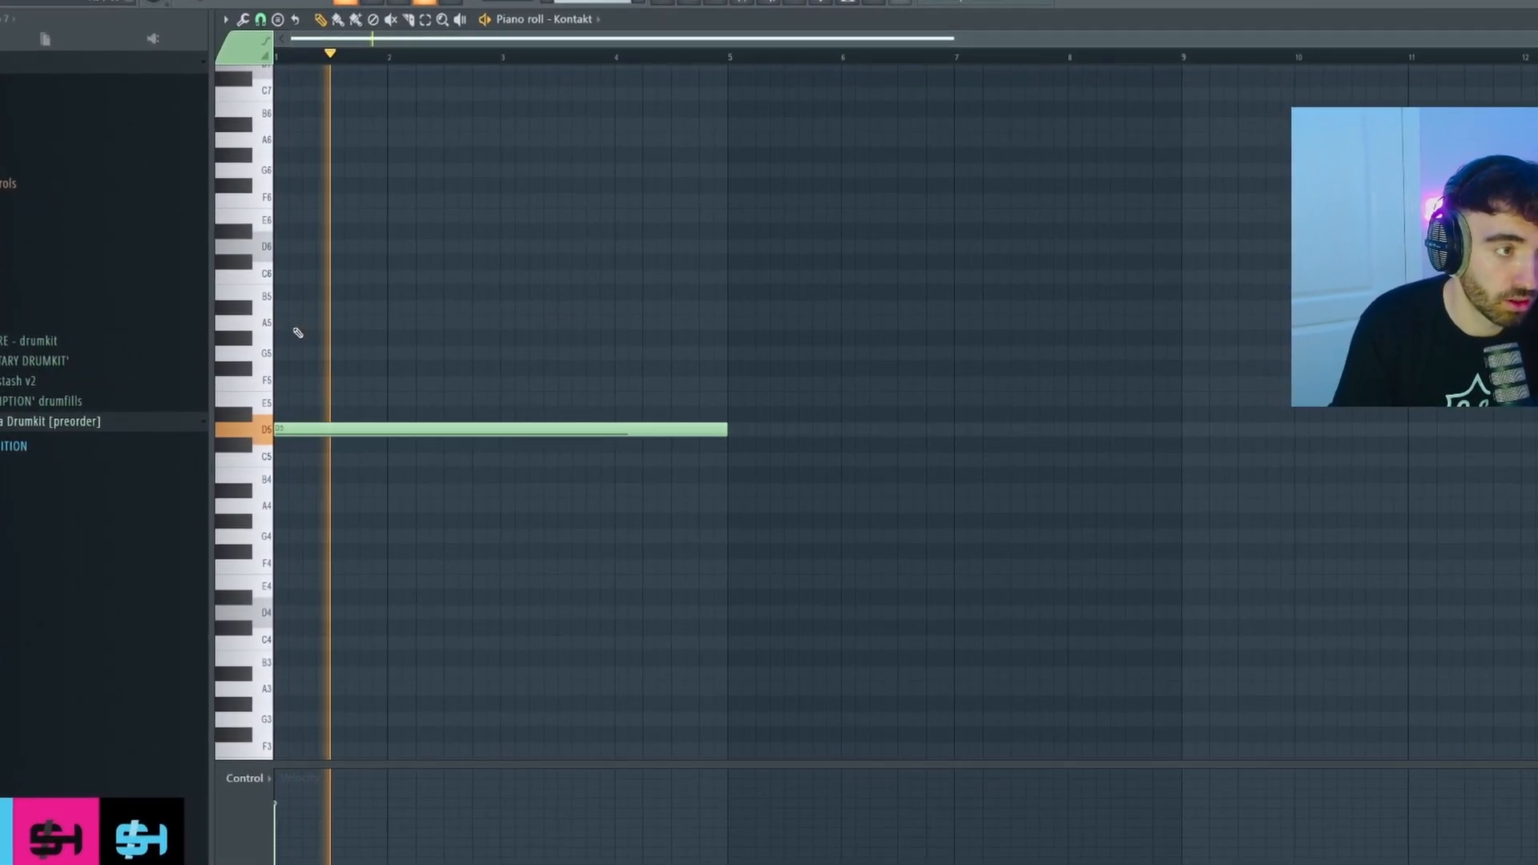
{"action": "left_click", "coordinate": [303, 325]}
{"action": "left_click_drag", "start_coordinate": [718, 319], "coordinate": [316, 319]}
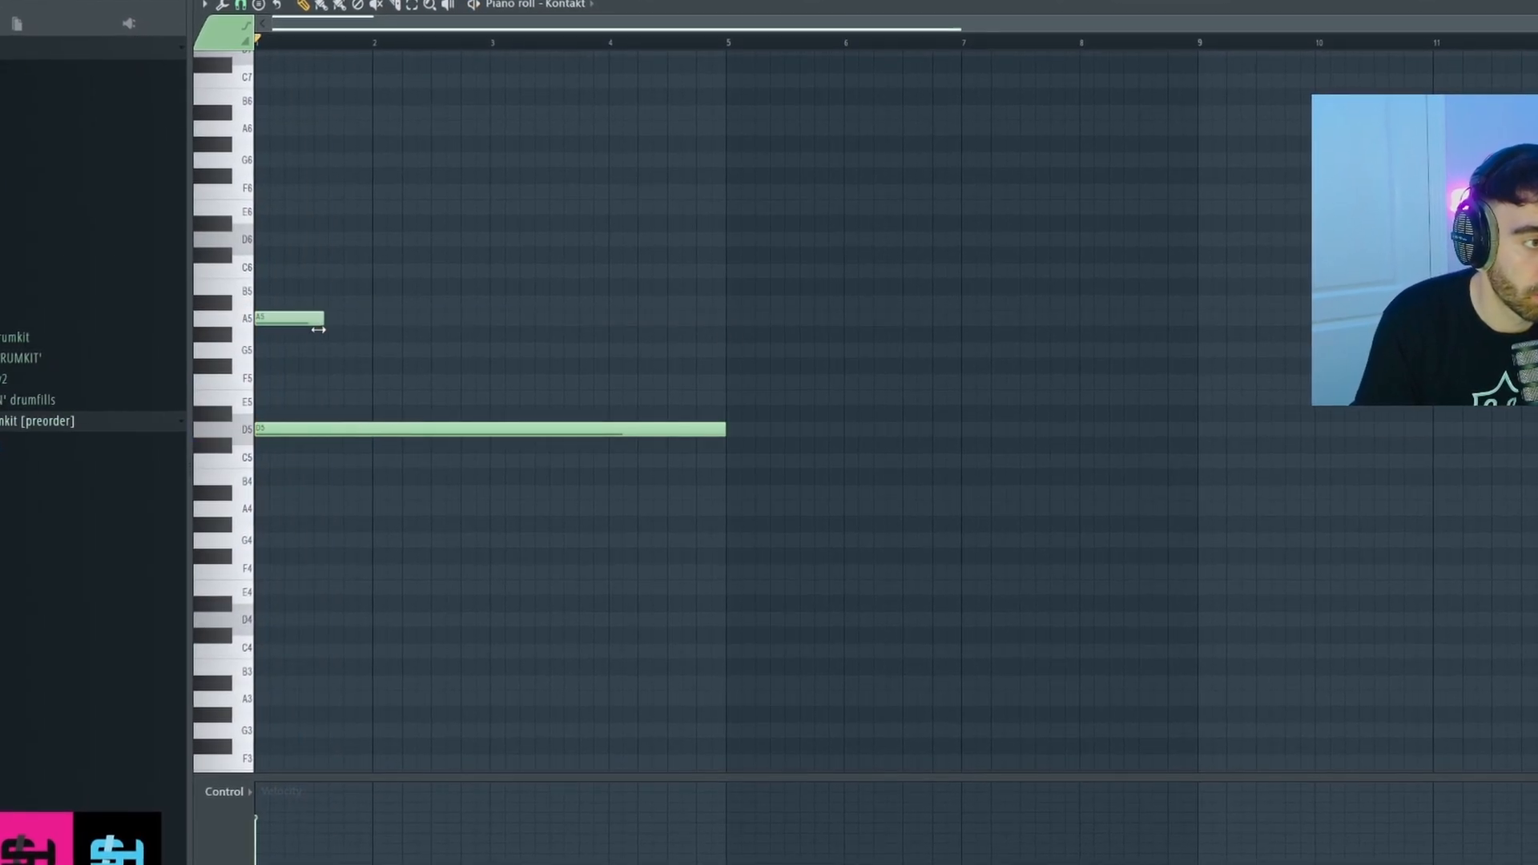
{"action": "left_click", "coordinate": [322, 305]}
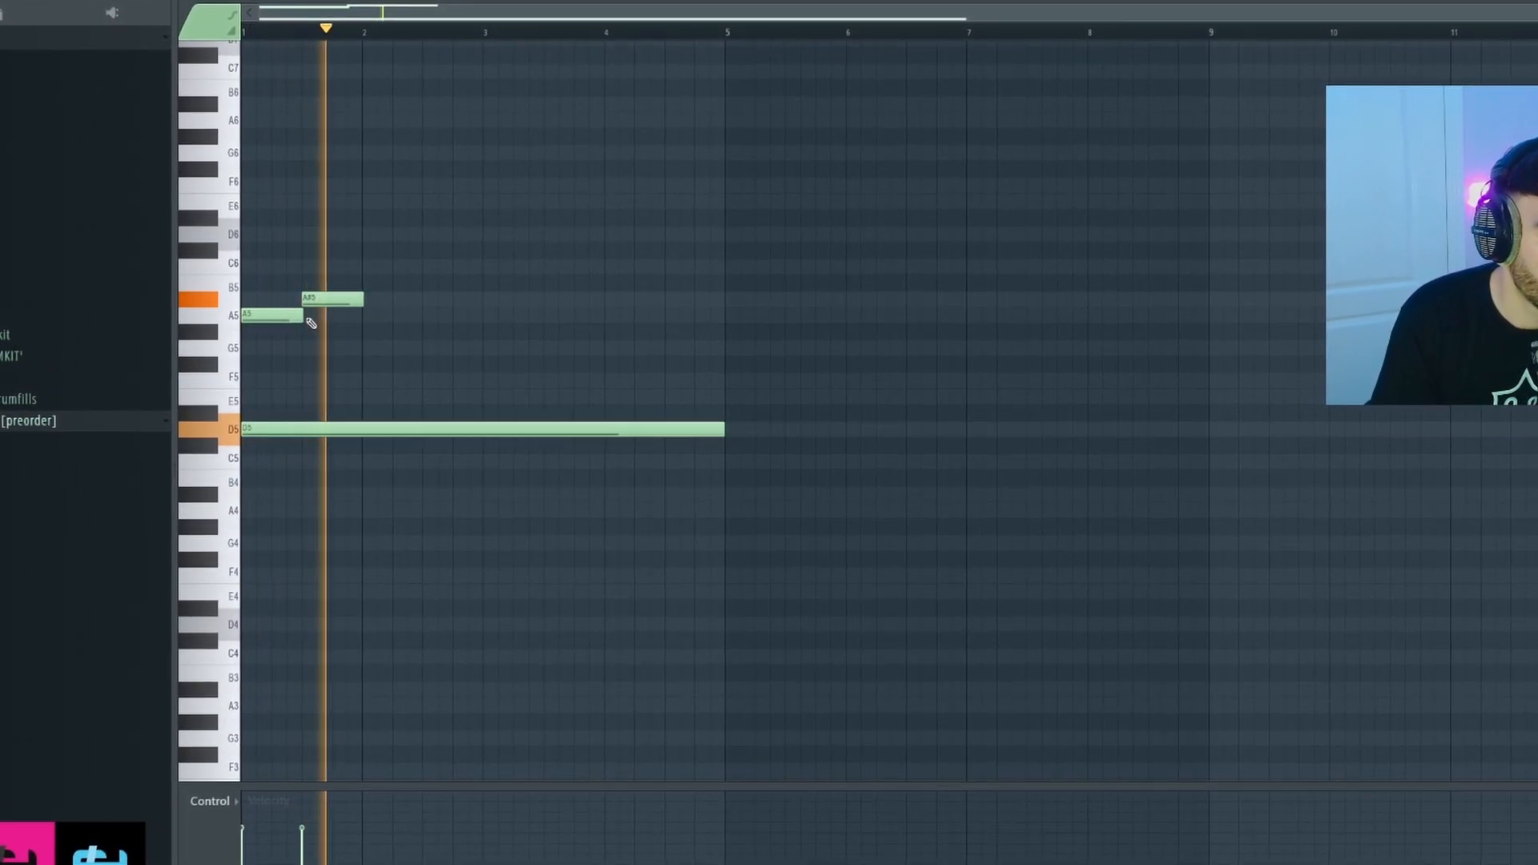
{"action": "scroll", "coordinate": [323, 325], "scroll_direction": "up", "scroll_amount": 3}
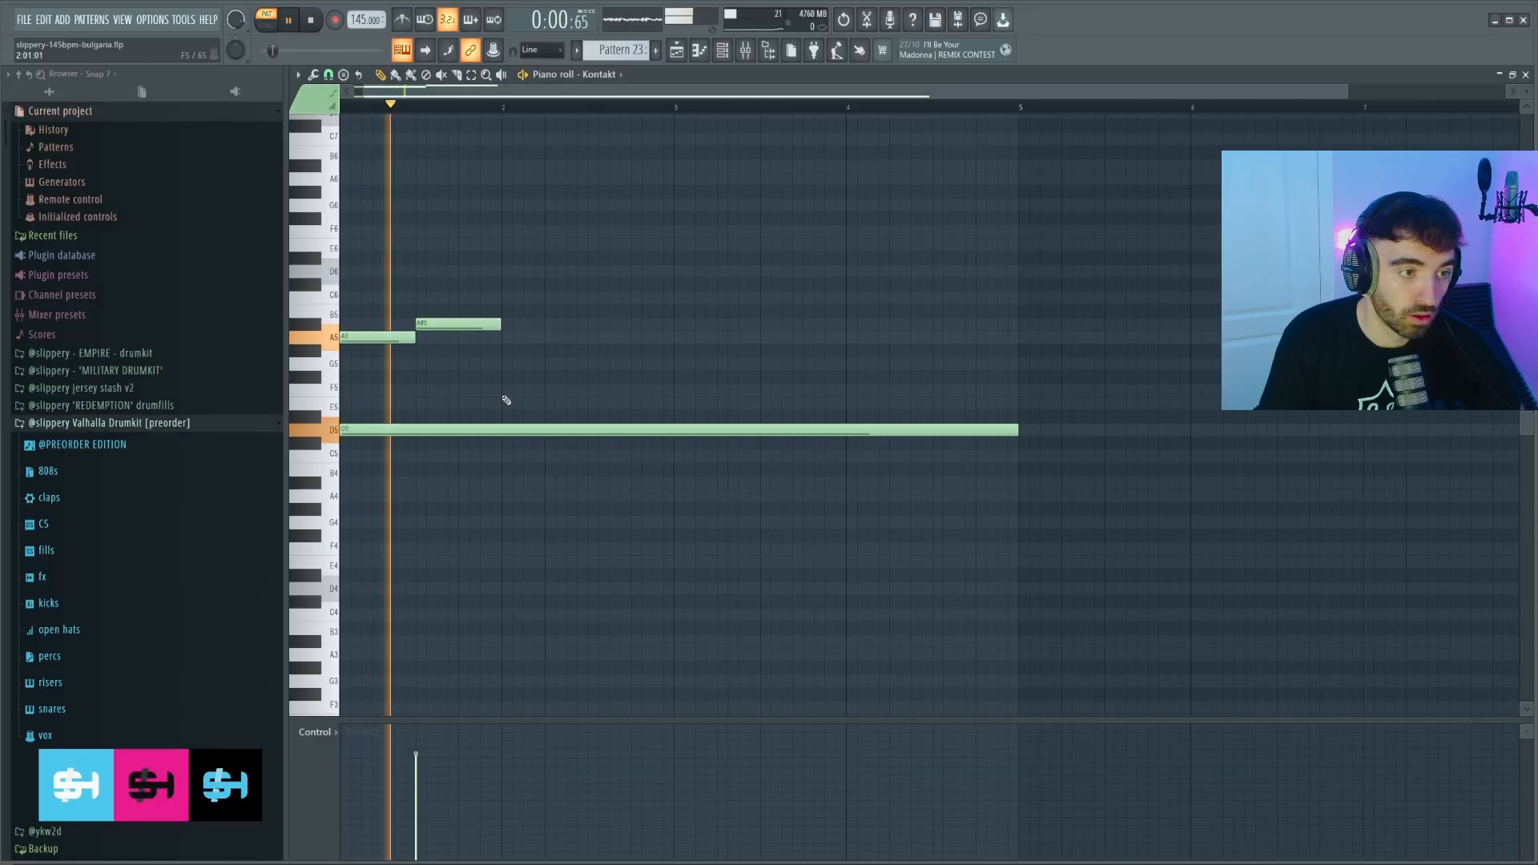
{"action": "left_click", "coordinate": [505, 392]}
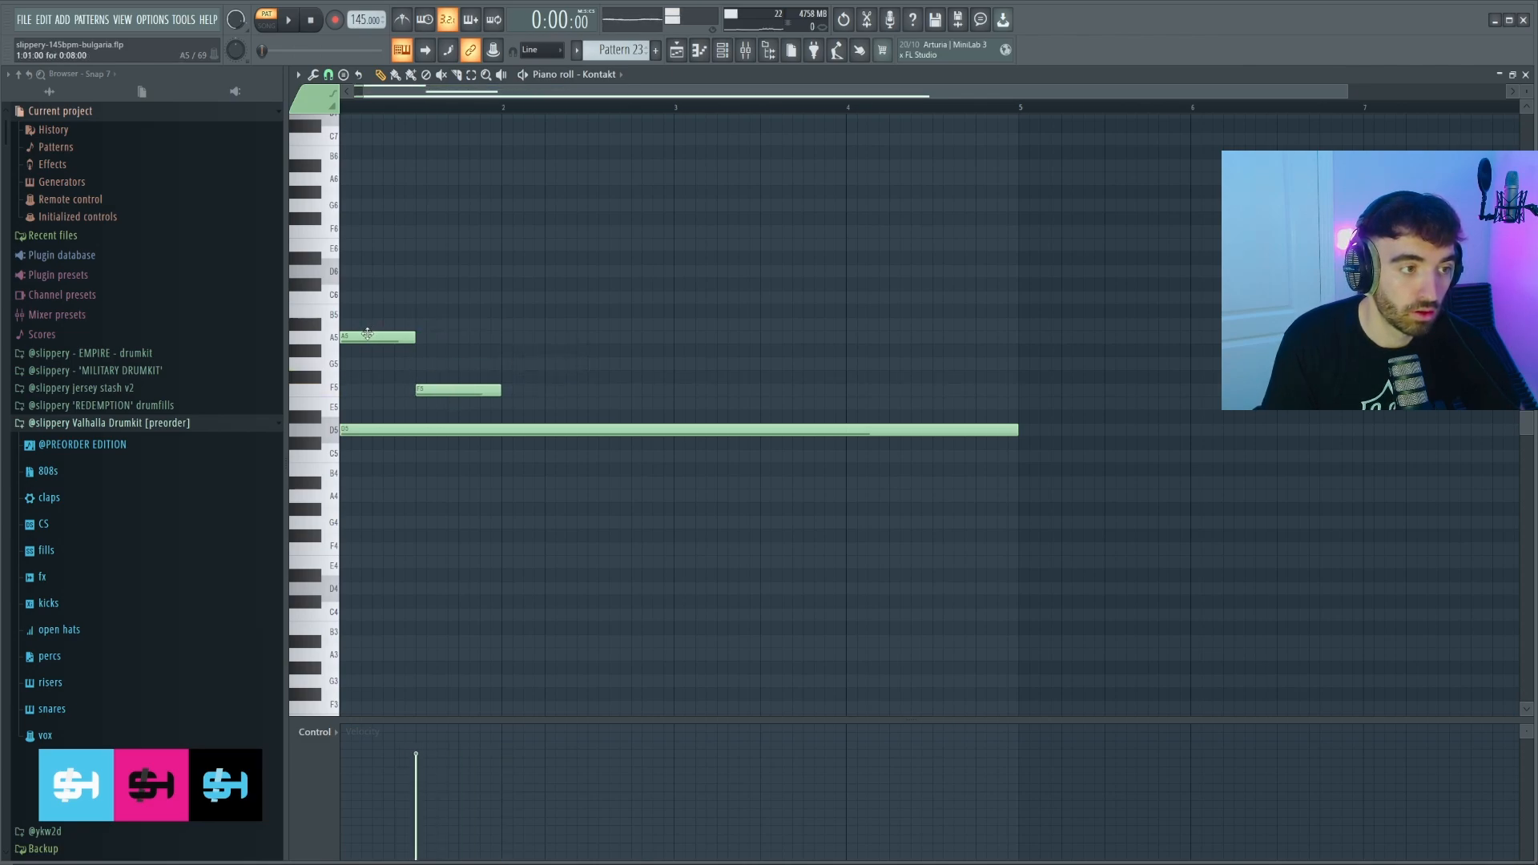
{"action": "left_click", "coordinate": [506, 338]}
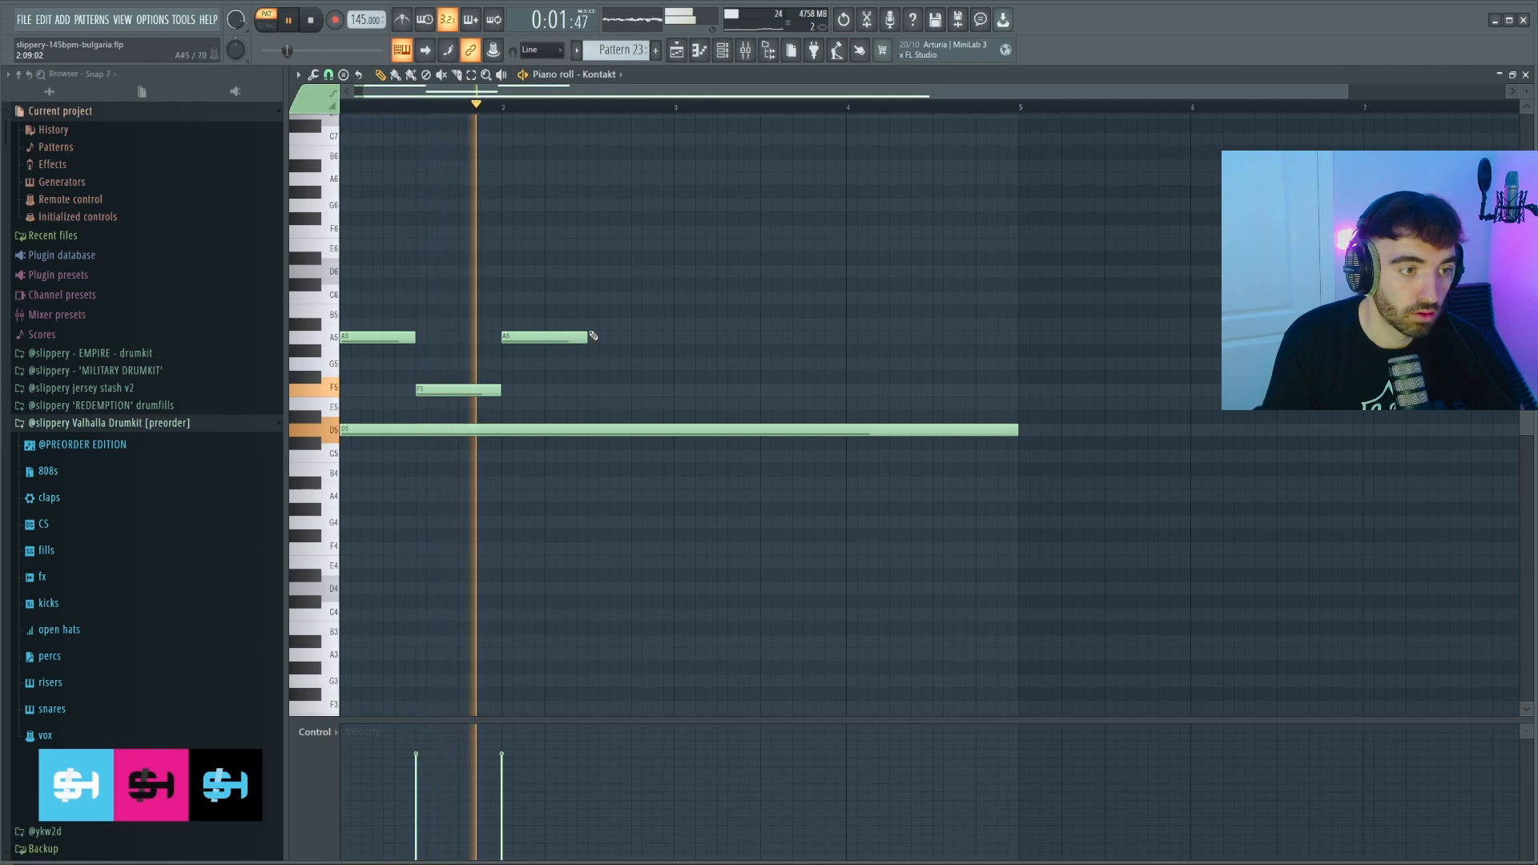
{"action": "left_click", "coordinate": [593, 325]}
Duplicate the melody notes into bars 3–4, then copy bars 1–4 into bars 5–8.
{"action": "left_click_drag", "start_coordinate": [715, 416], "coordinate": [377, 288]}
{"action": "key", "text": "ctrl+b"}
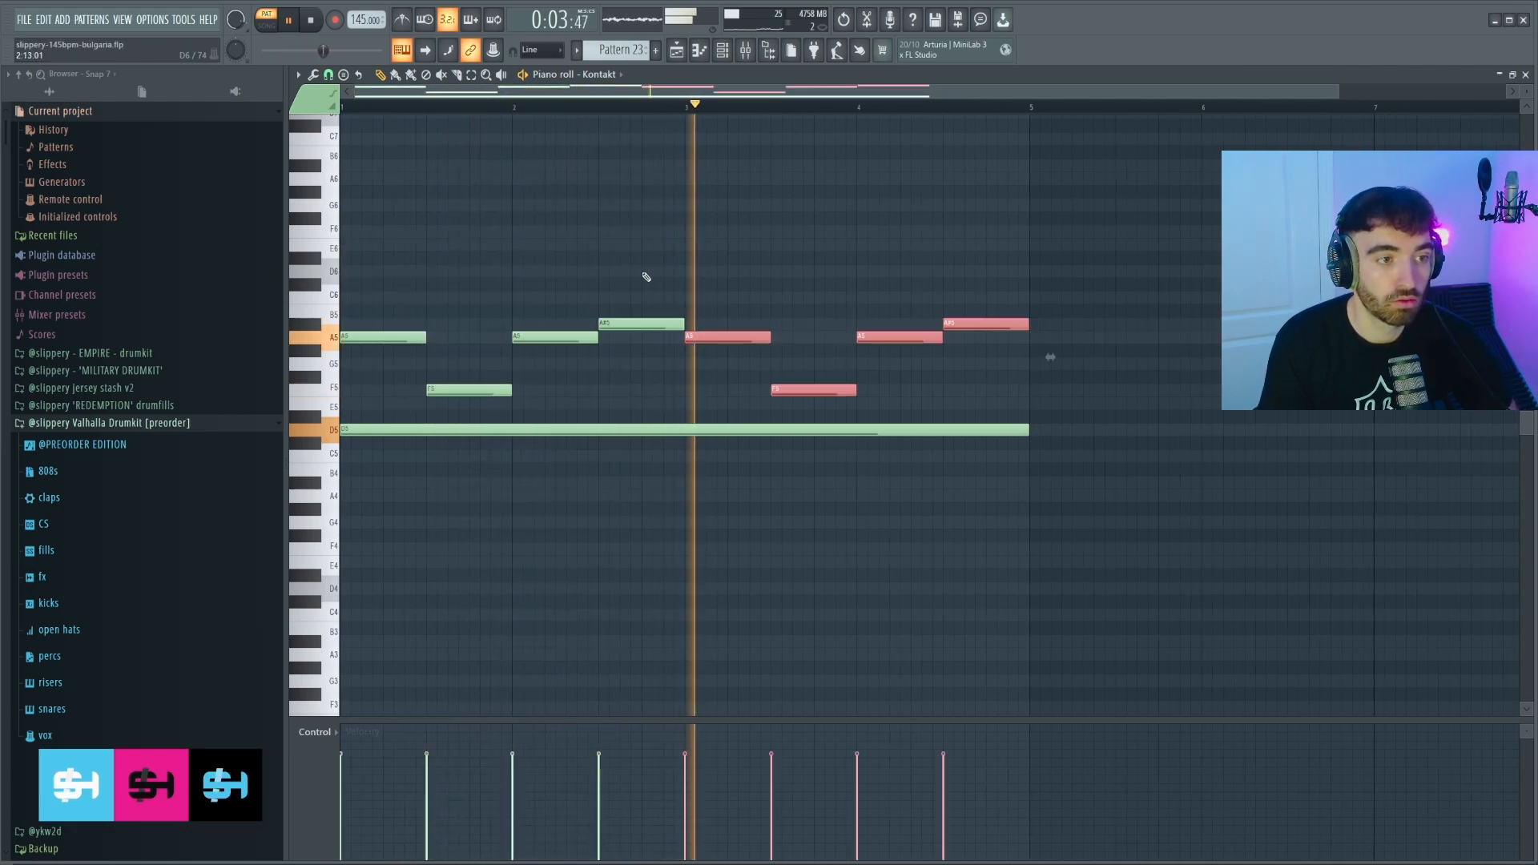
{"action": "scroll", "coordinate": [641, 264], "scroll_direction": "down", "scroll_amount": 1}
{"action": "left_click", "coordinate": [641, 256], "text": "ctrl"}
{"action": "left_click_drag", "start_coordinate": [937, 404], "coordinate": [364, 281]}
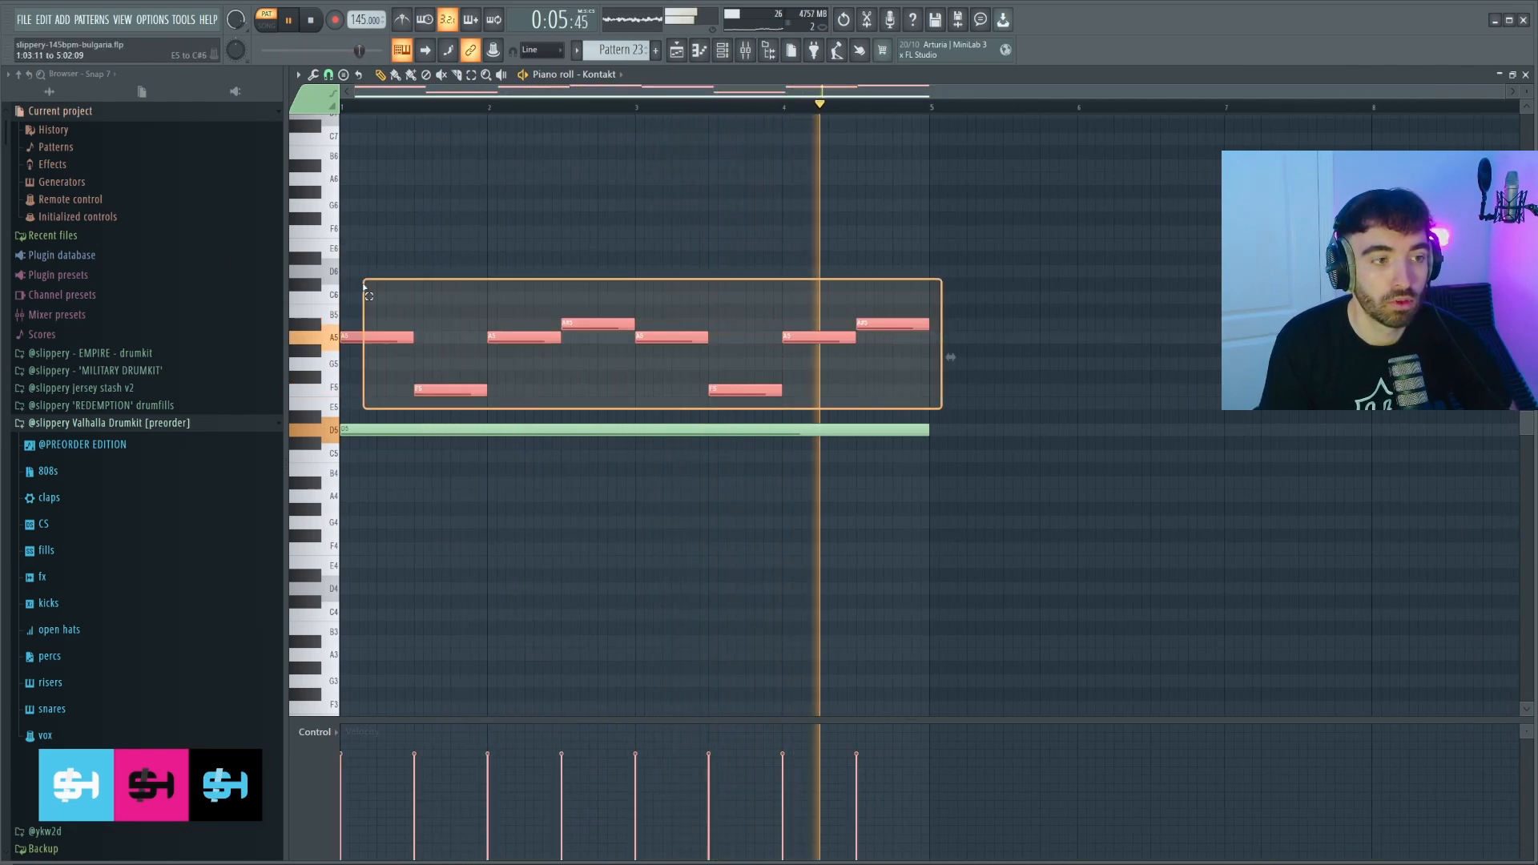
{"action": "key", "text": "ctrl+b"}
{"action": "scroll", "coordinate": [761, 302], "scroll_direction": "down", "scroll_amount": 2}
Duplicate the long D5 note into bars 5–8.
{"action": "left_click", "coordinate": [638, 433], "text": "ctrl"}
{"action": "key", "text": "ctrl+b"}
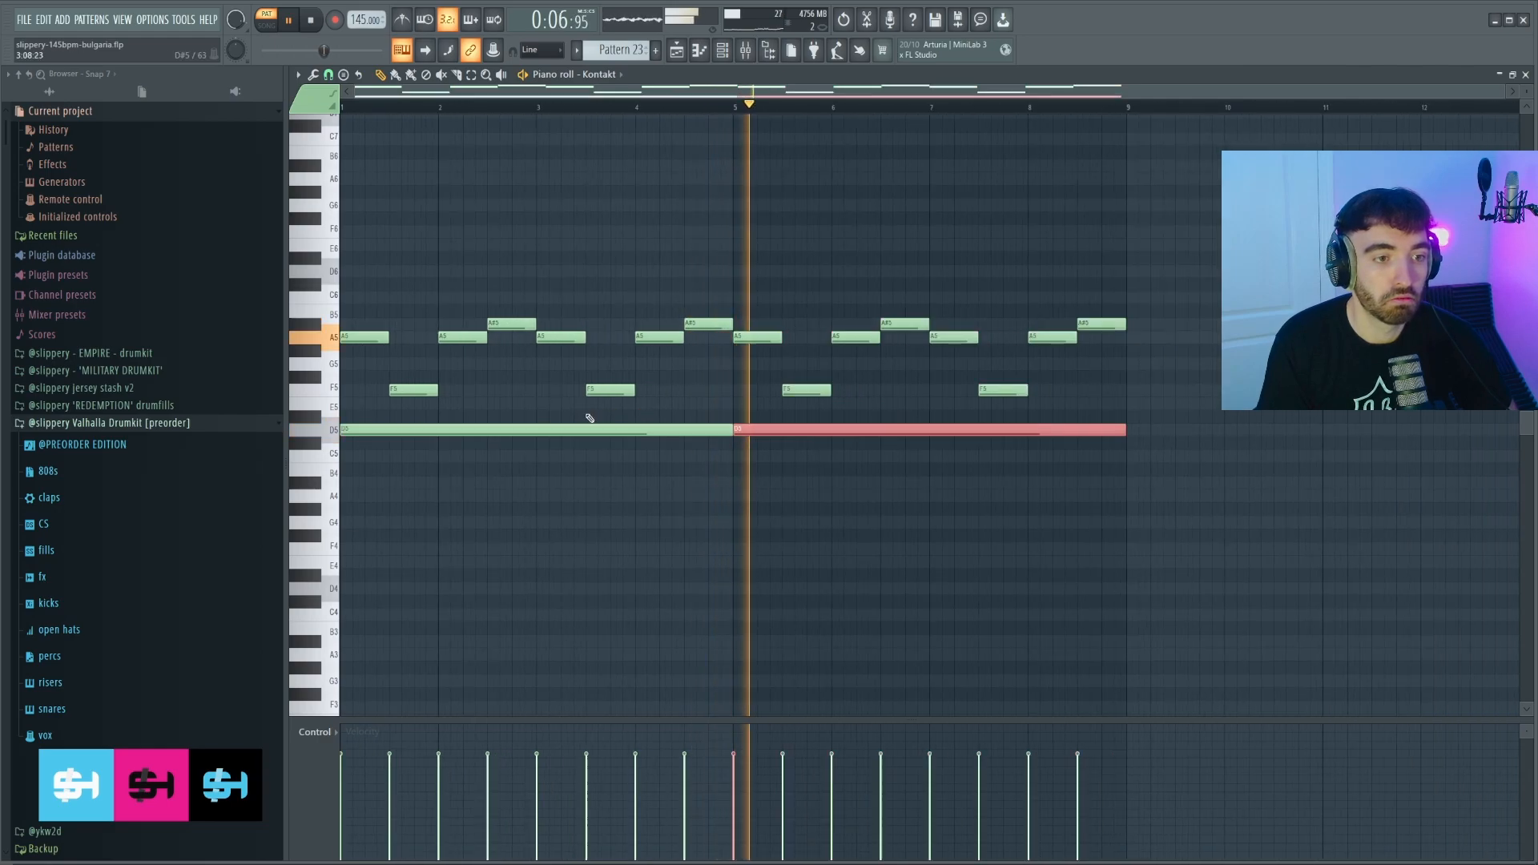
{"action": "left_click", "coordinate": [491, 387], "text": "ctrl"}
{"action": "scroll", "coordinate": [491, 388], "scroll_direction": "up", "scroll_amount": 1}
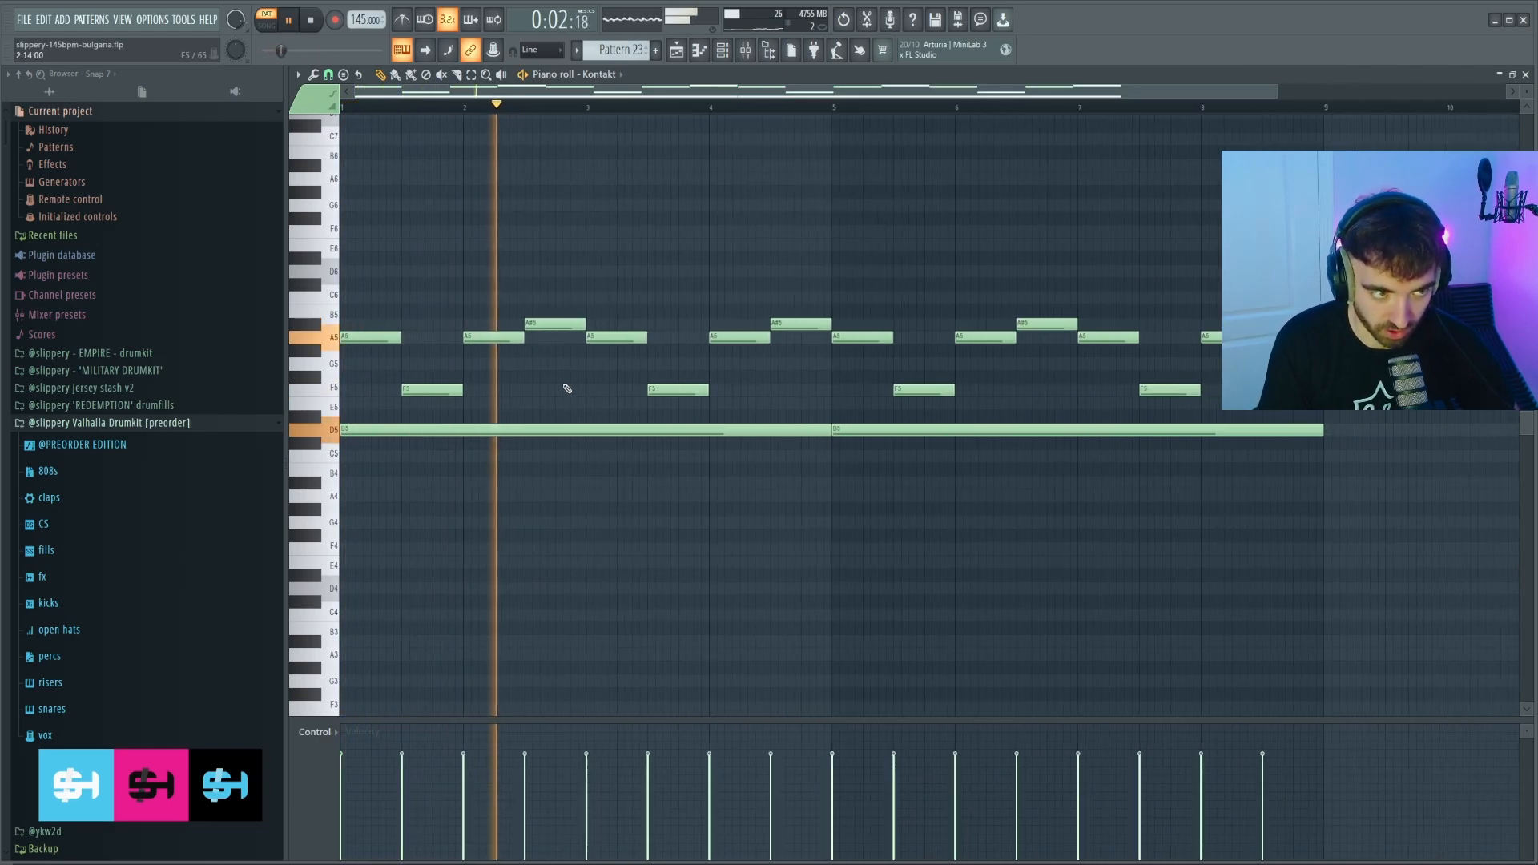
{"action": "scroll", "coordinate": [570, 389], "scroll_direction": "down", "scroll_amount": 1}
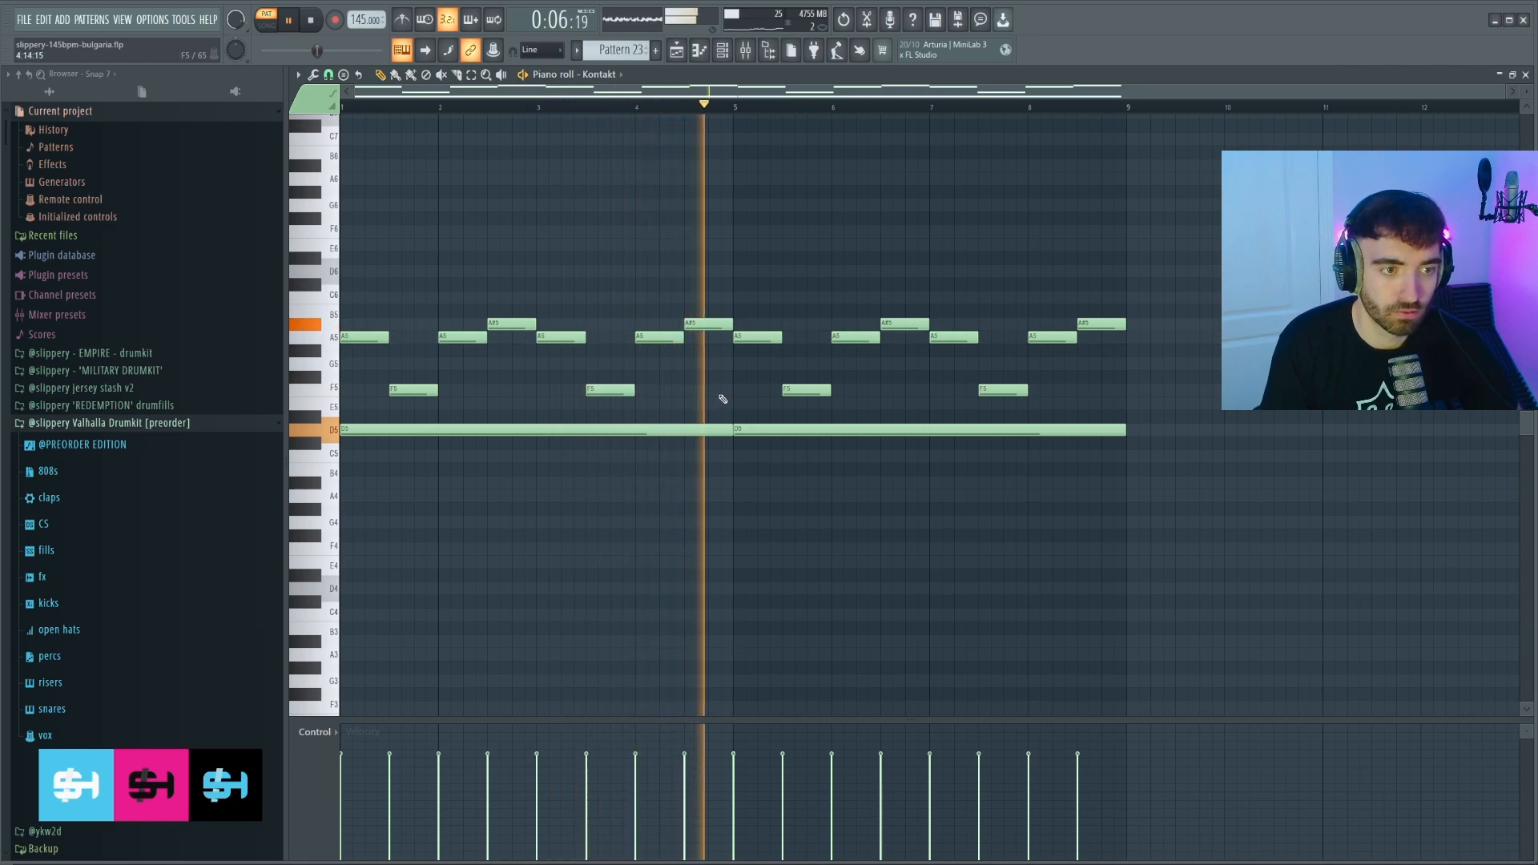
{"action": "left_click", "coordinate": [53, 188]}
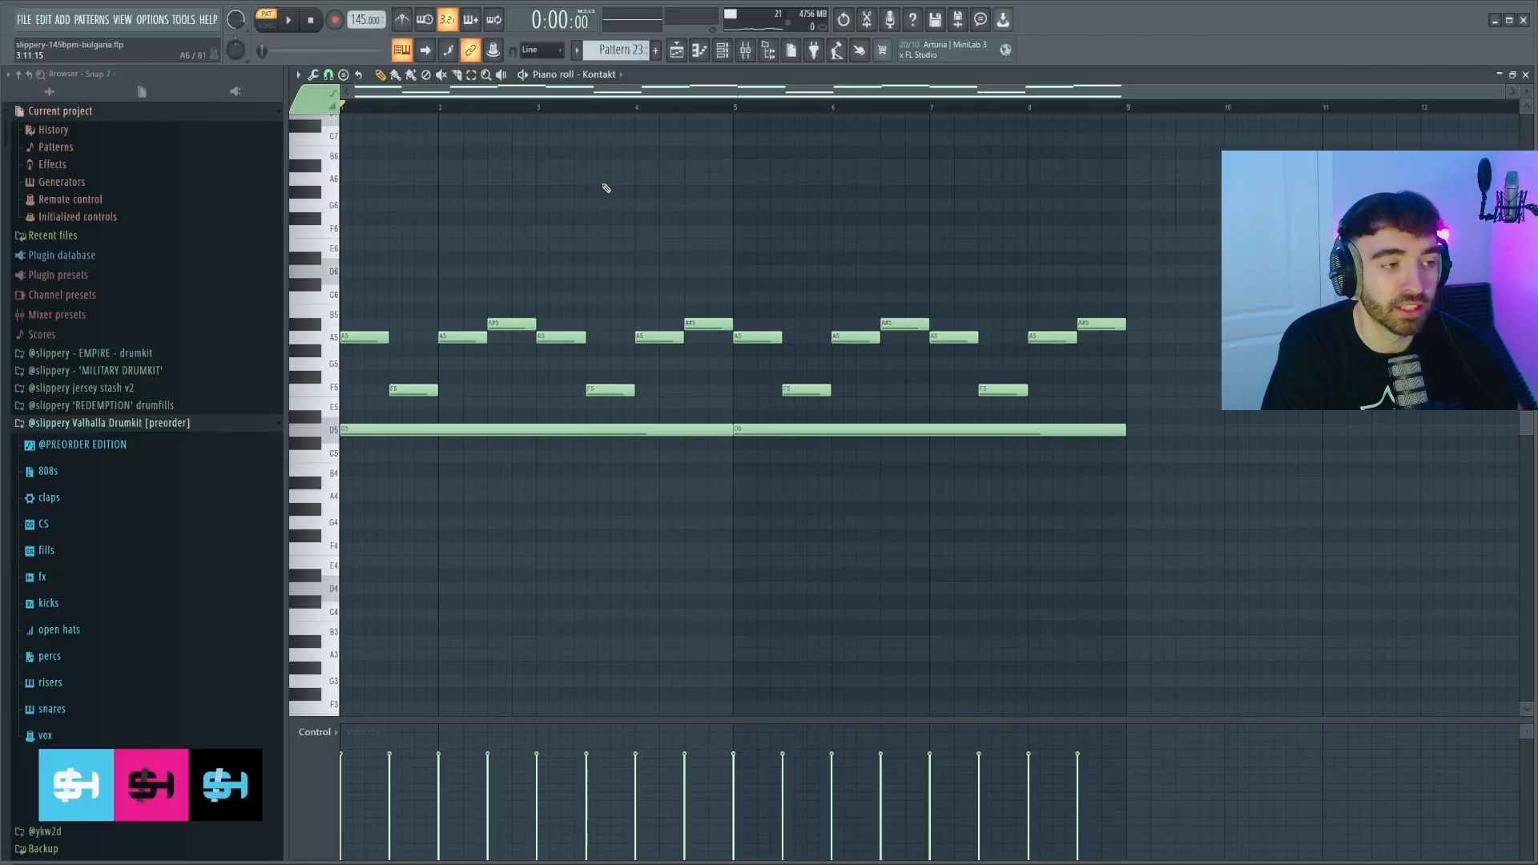
{"action": "key", "text": "alt+y"}
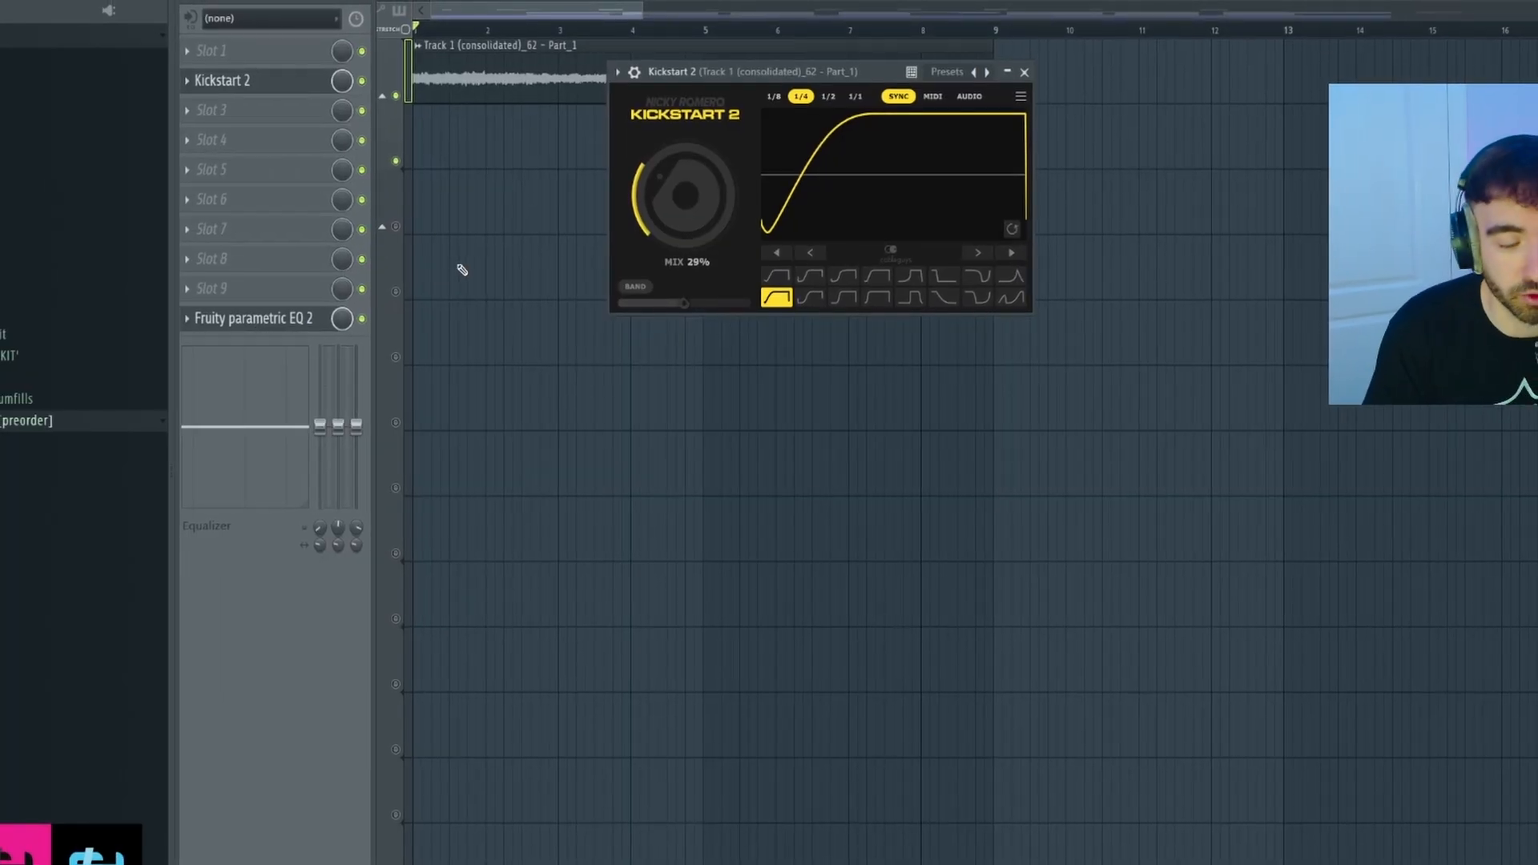
Bring the playlist forward and play the arrangement from the start.
{"action": "key", "text": "F5"}
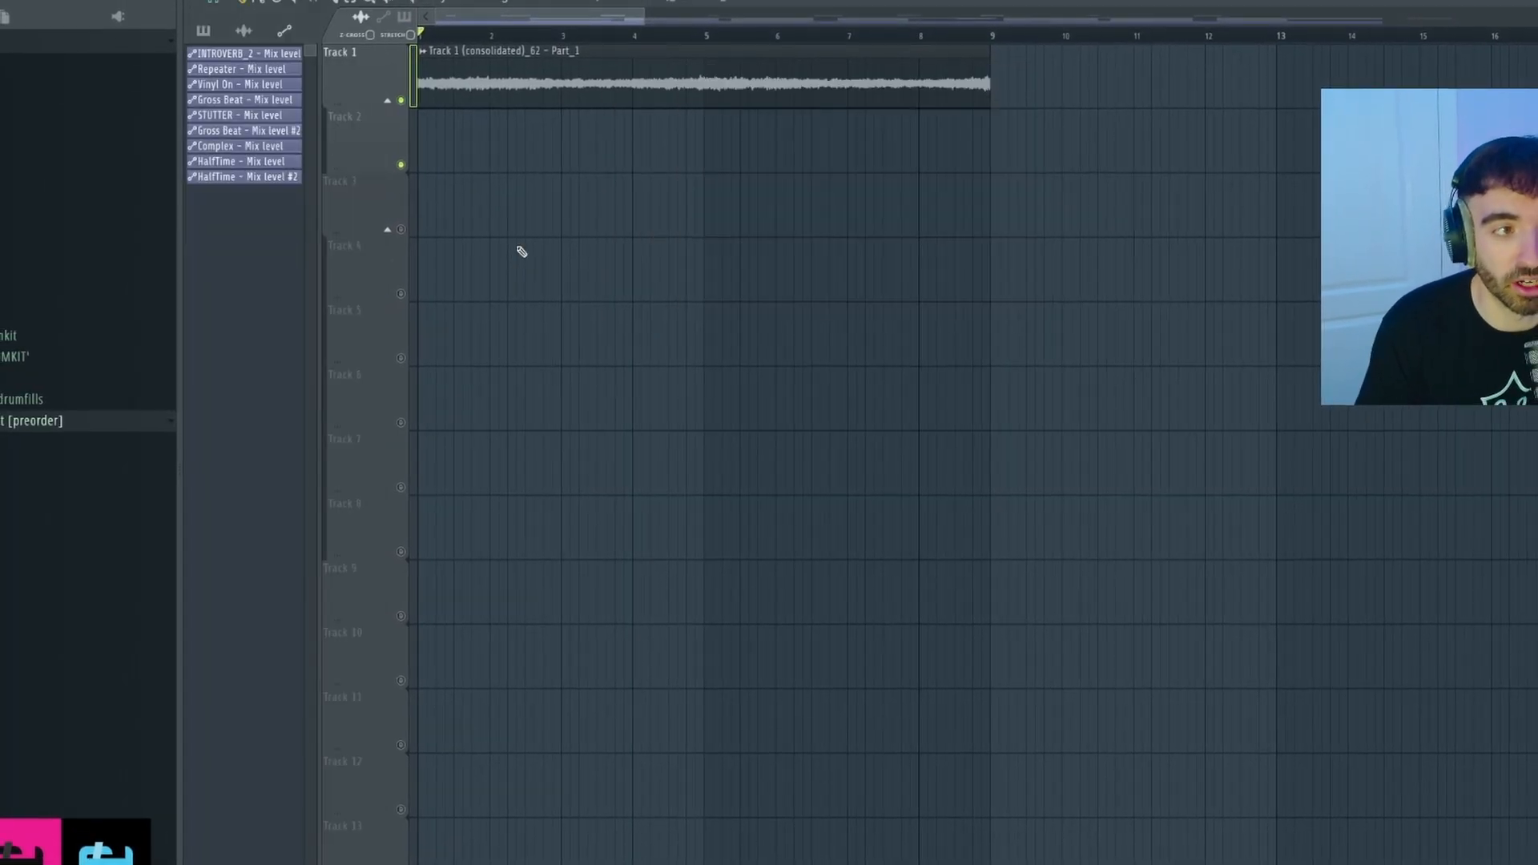
{"action": "key", "text": "space"}
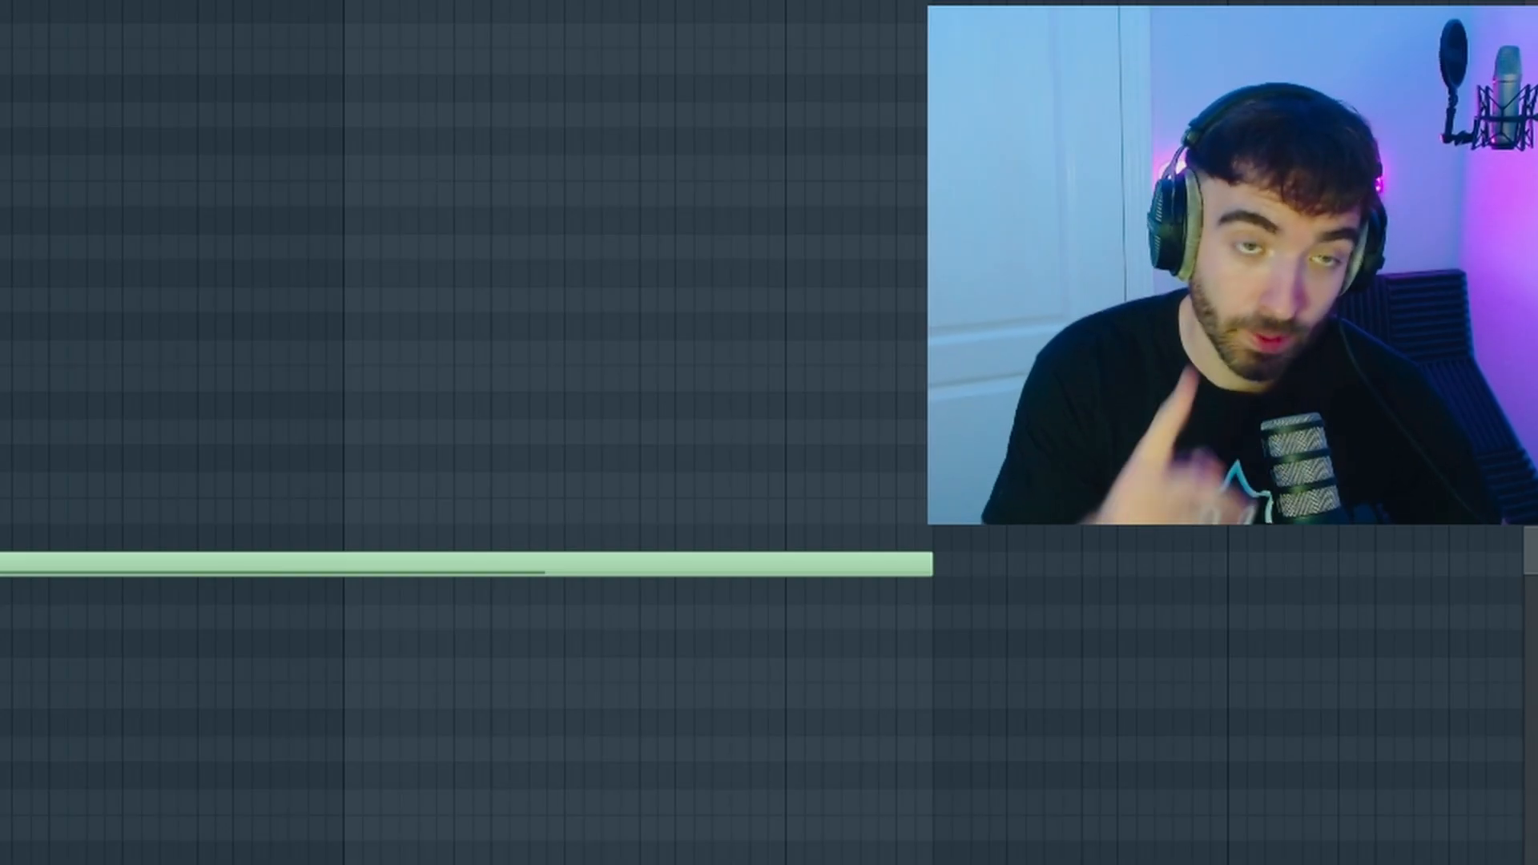
Play the new D5 pattern, then trim the start of the Track 2 audio clip.
{"action": "key", "text": "space"}
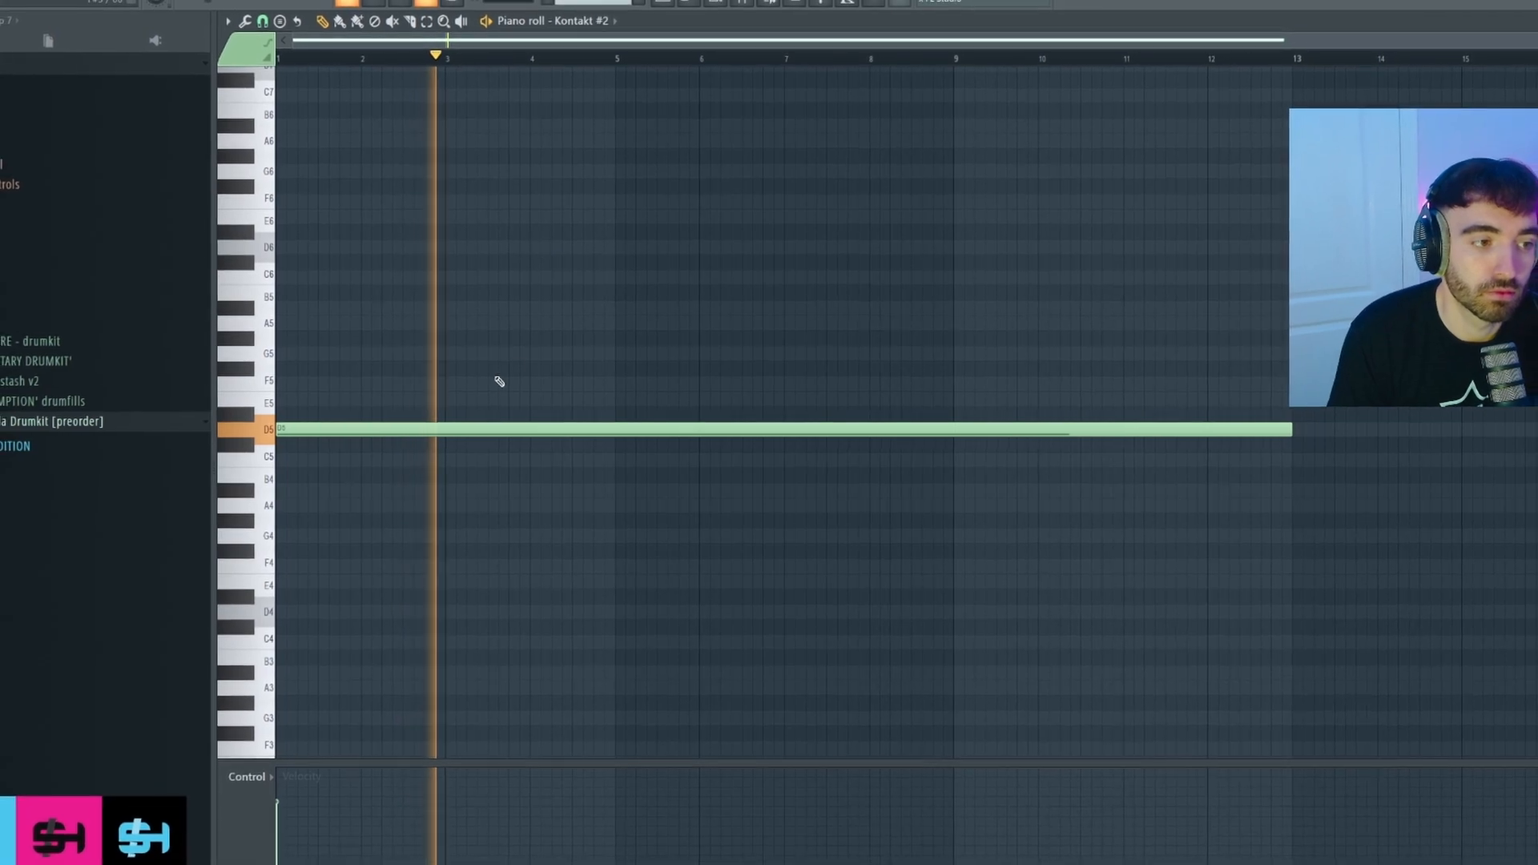
{"action": "left_click_drag", "start_coordinate": [409, 450], "coordinate": [760, 317]}
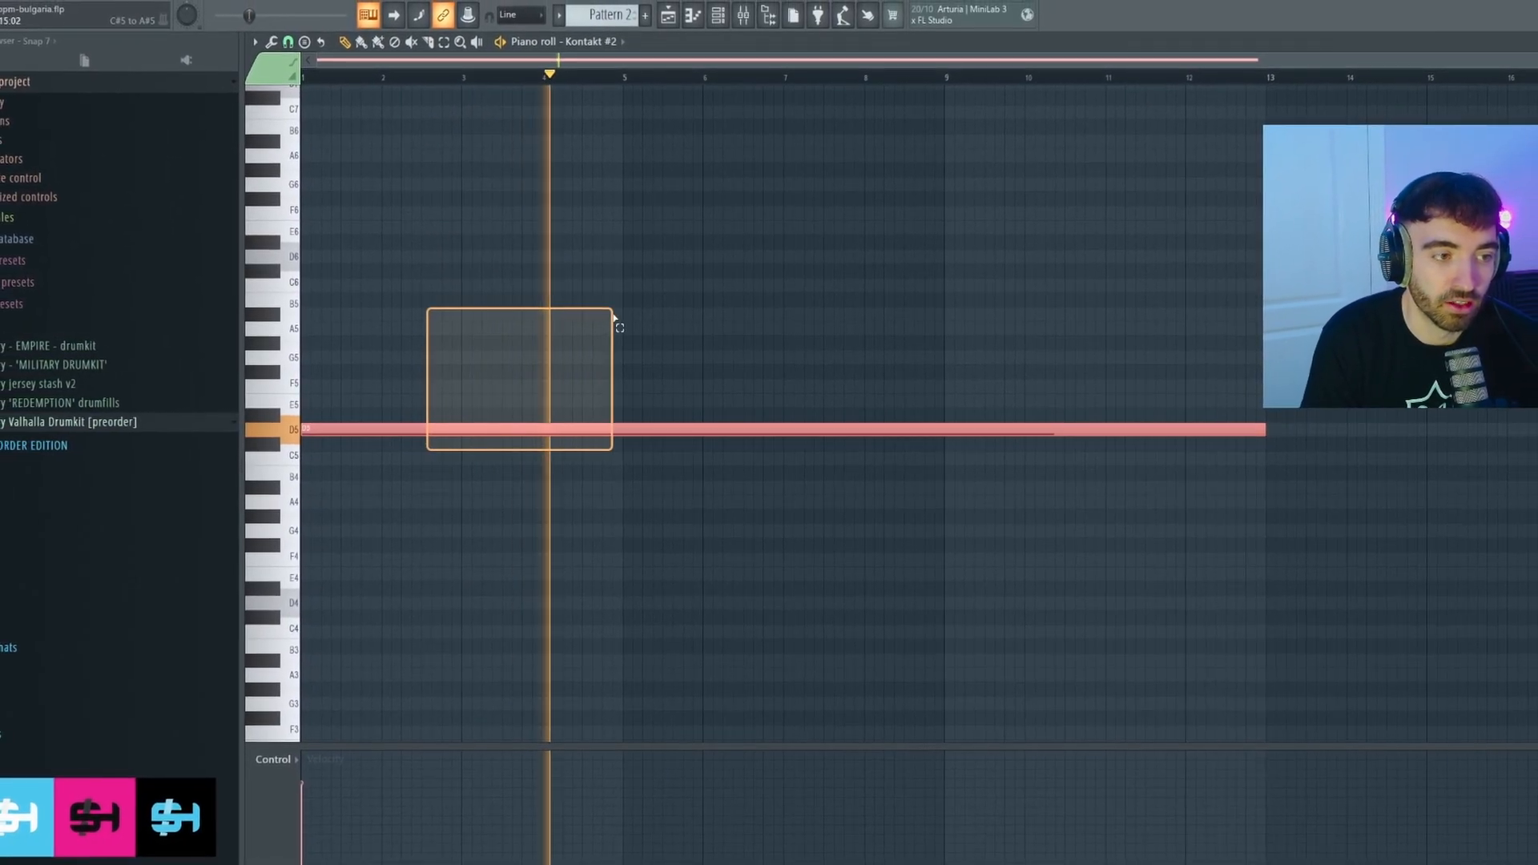
{"action": "left_click", "coordinate": [761, 318], "text": "ctrl"}
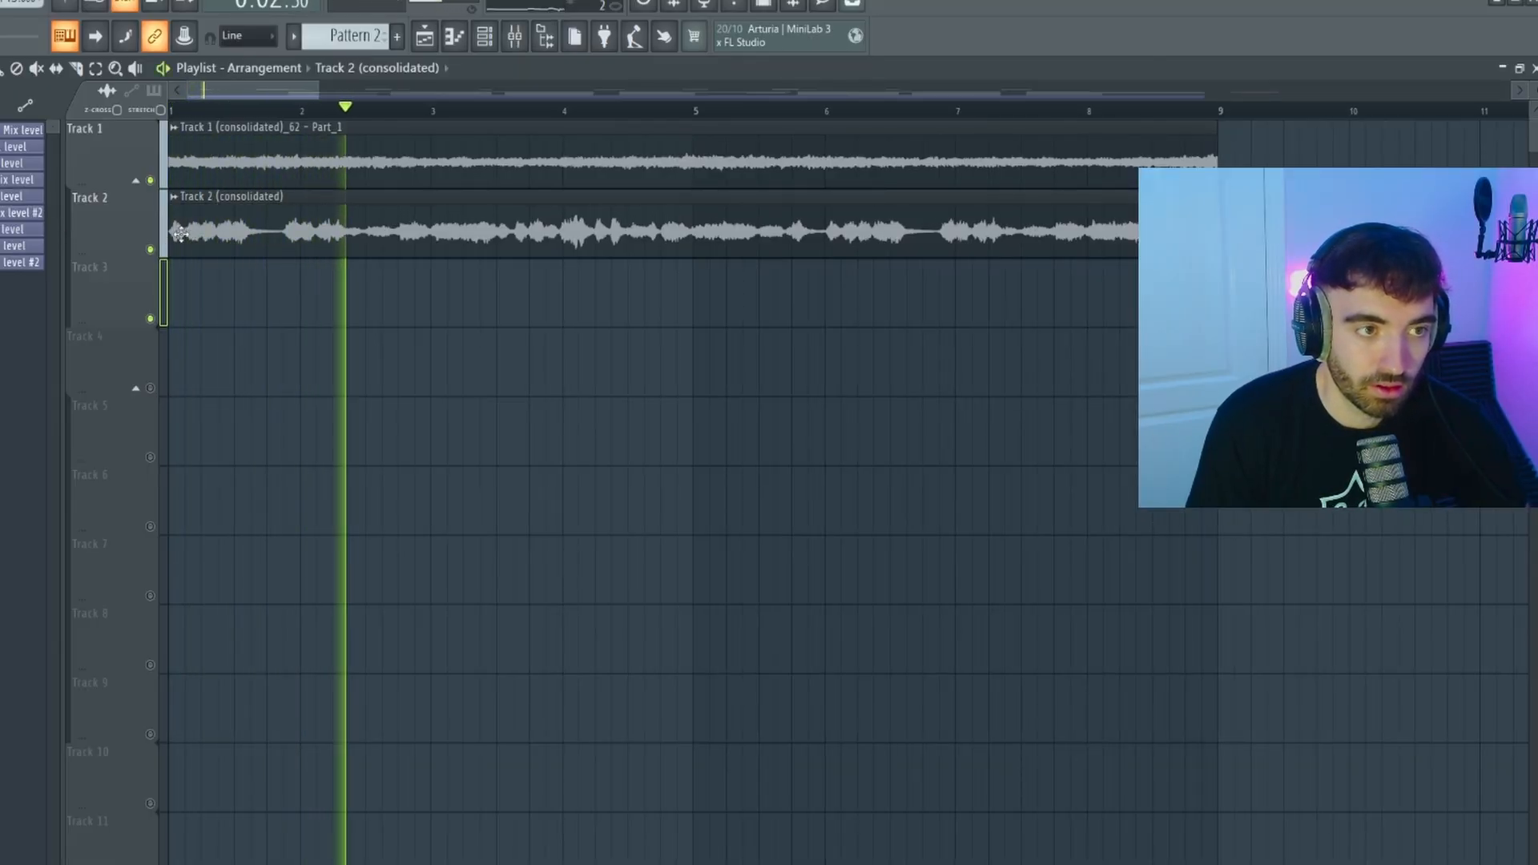
{"action": "left_click_drag", "start_coordinate": [179, 233], "coordinate": [283, 232]}
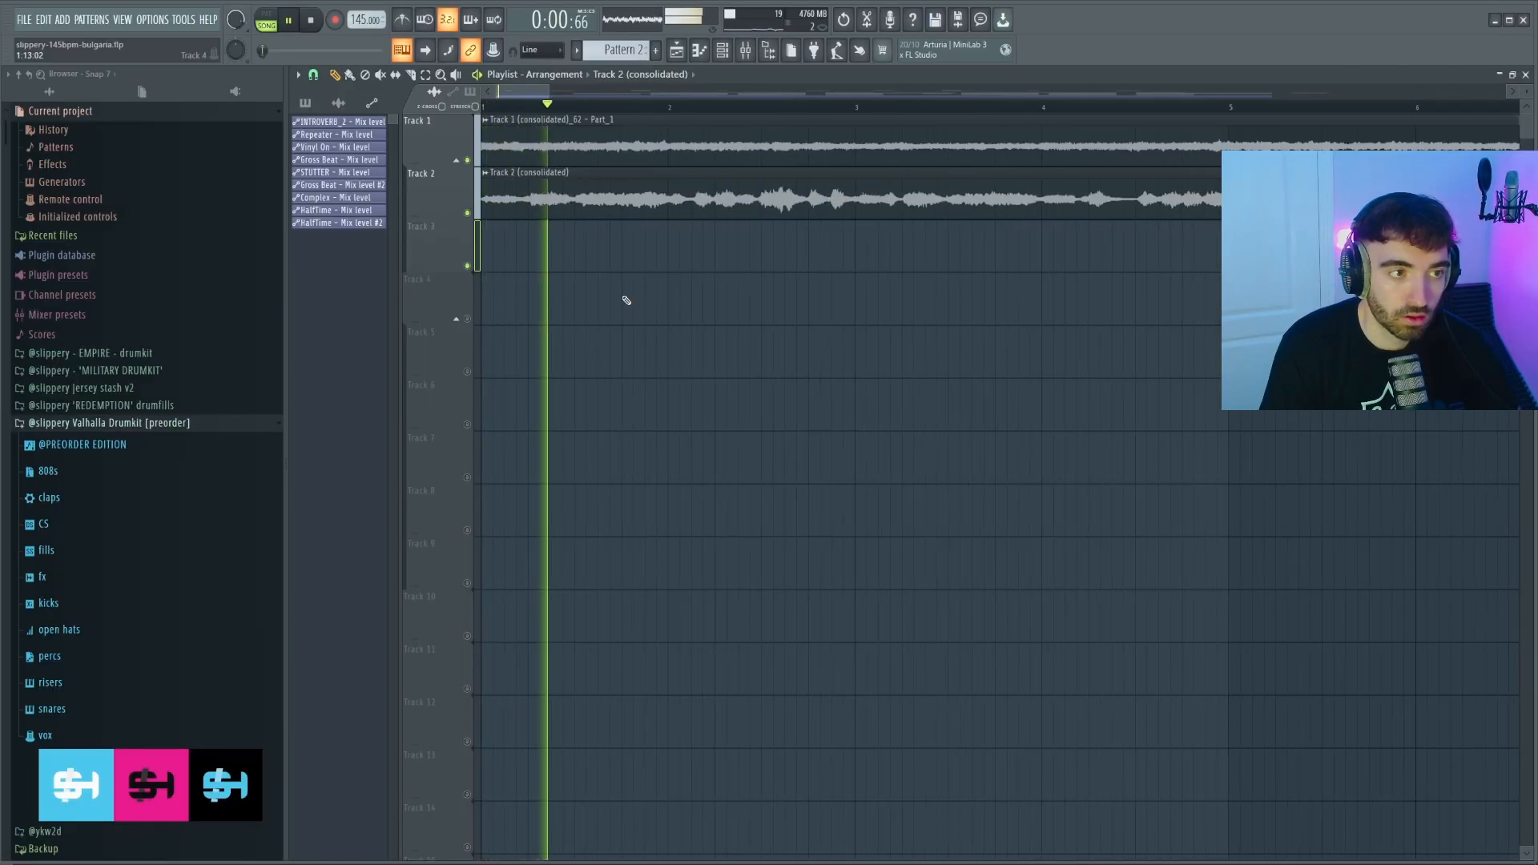
Split the Track 2 clip at bar 4 and delete the second part.
{"action": "scroll", "coordinate": [628, 301], "scroll_direction": "down", "scroll_amount": 2}
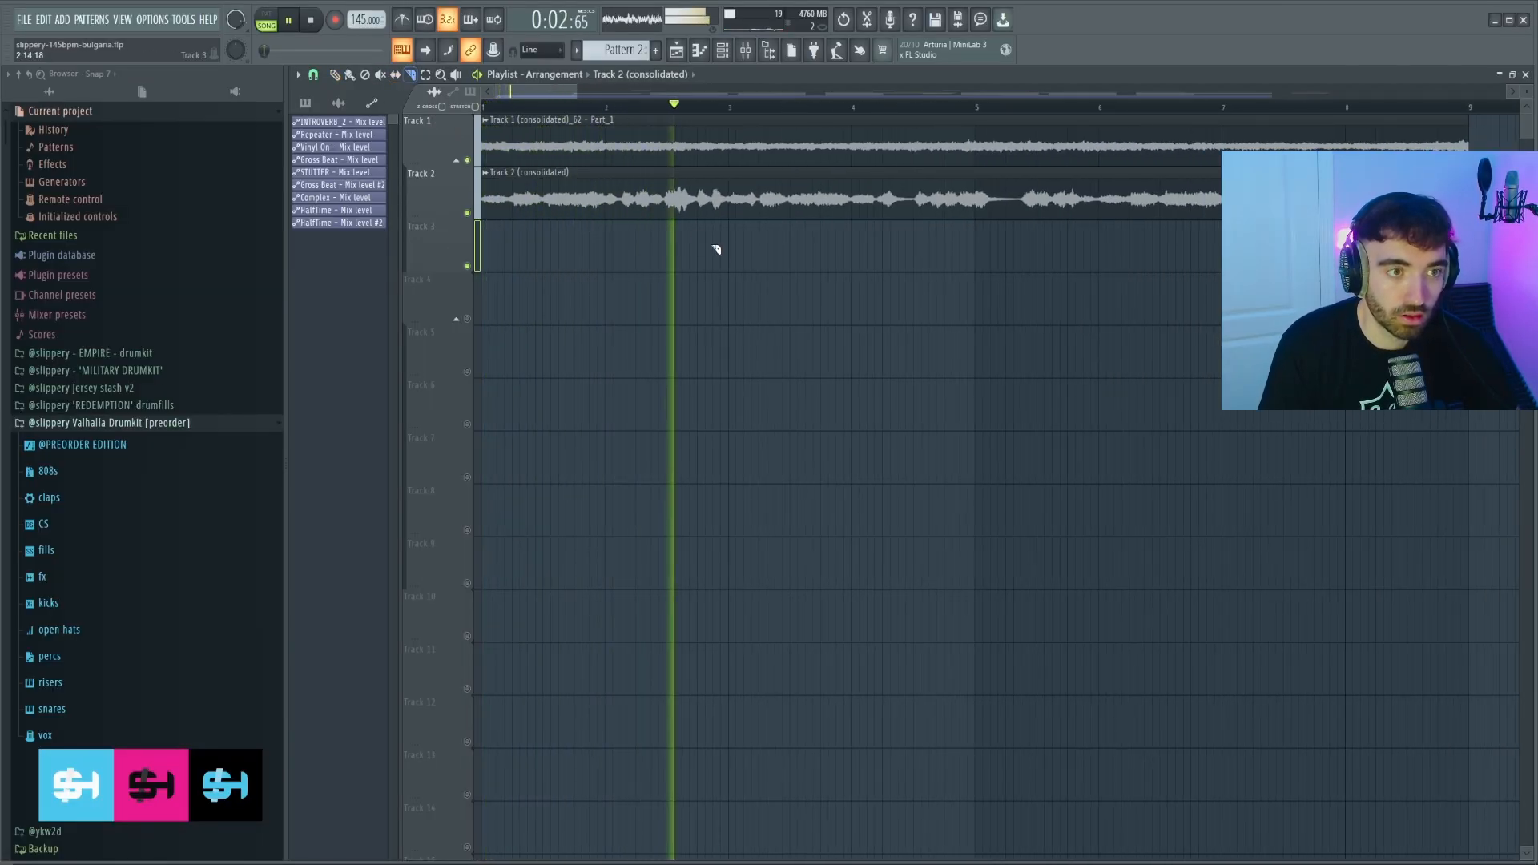
{"action": "scroll", "coordinate": [789, 264], "scroll_direction": "down", "scroll_amount": 1}
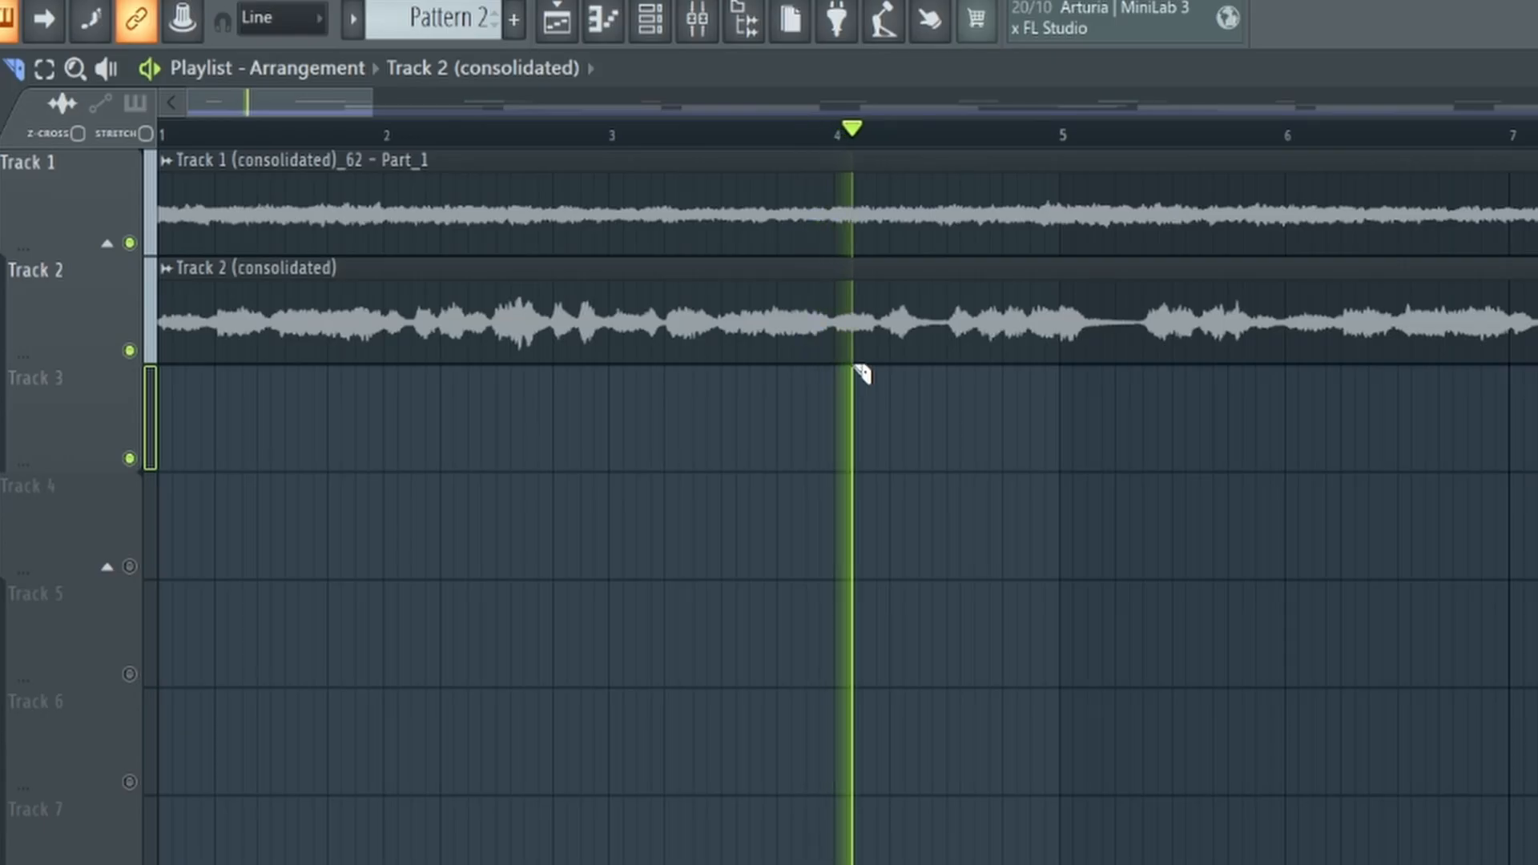
{"action": "scroll", "coordinate": [821, 223], "scroll_direction": "up", "scroll_amount": 1}
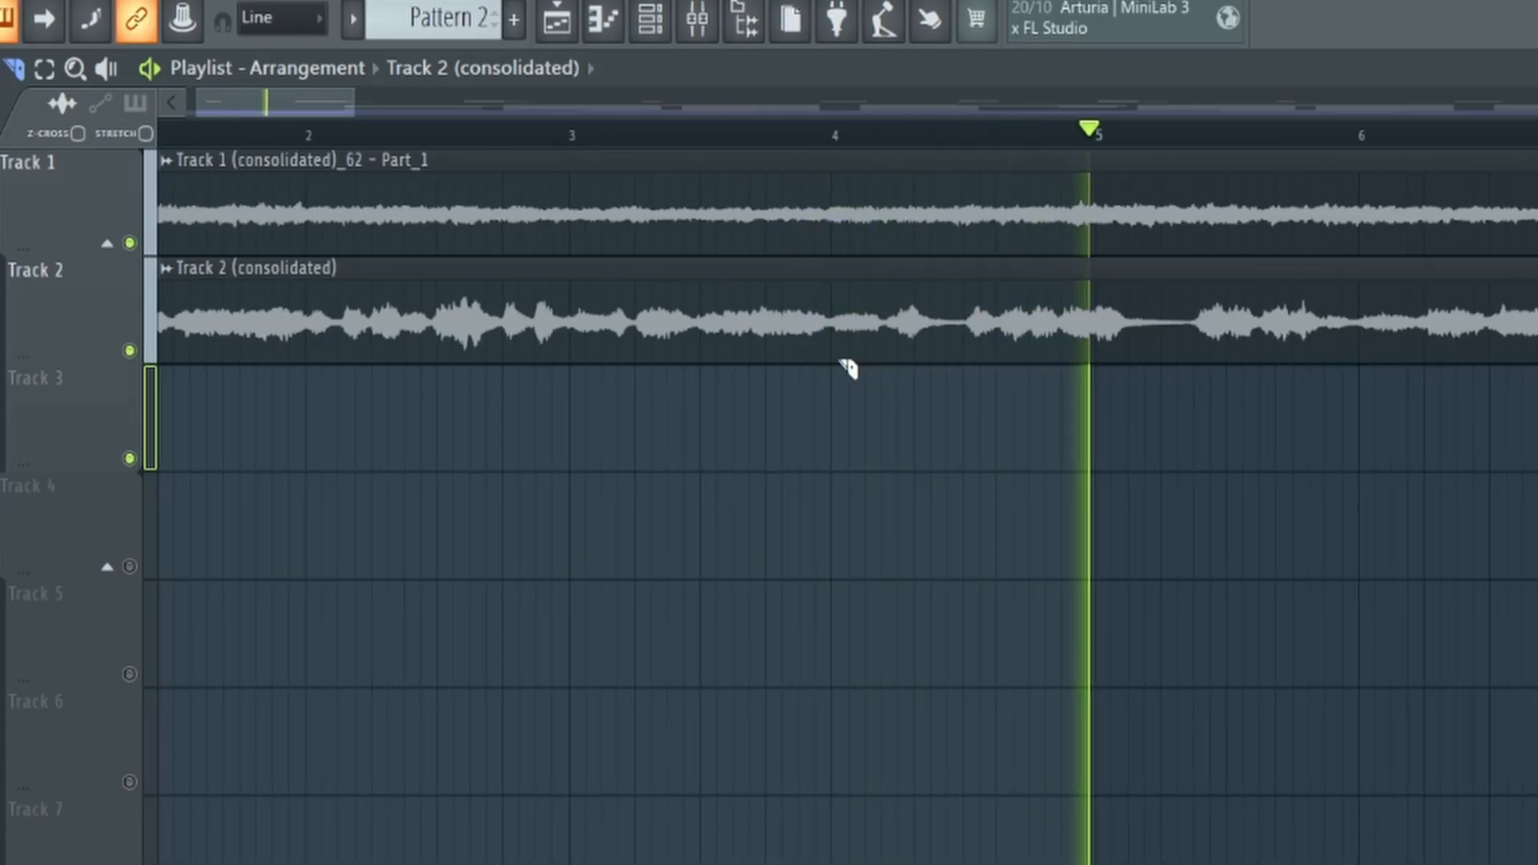
{"action": "left_click_drag", "start_coordinate": [843, 366], "coordinate": [845, 367]}
{"action": "scroll", "coordinate": [861, 376], "scroll_direction": "down", "scroll_amount": 3}
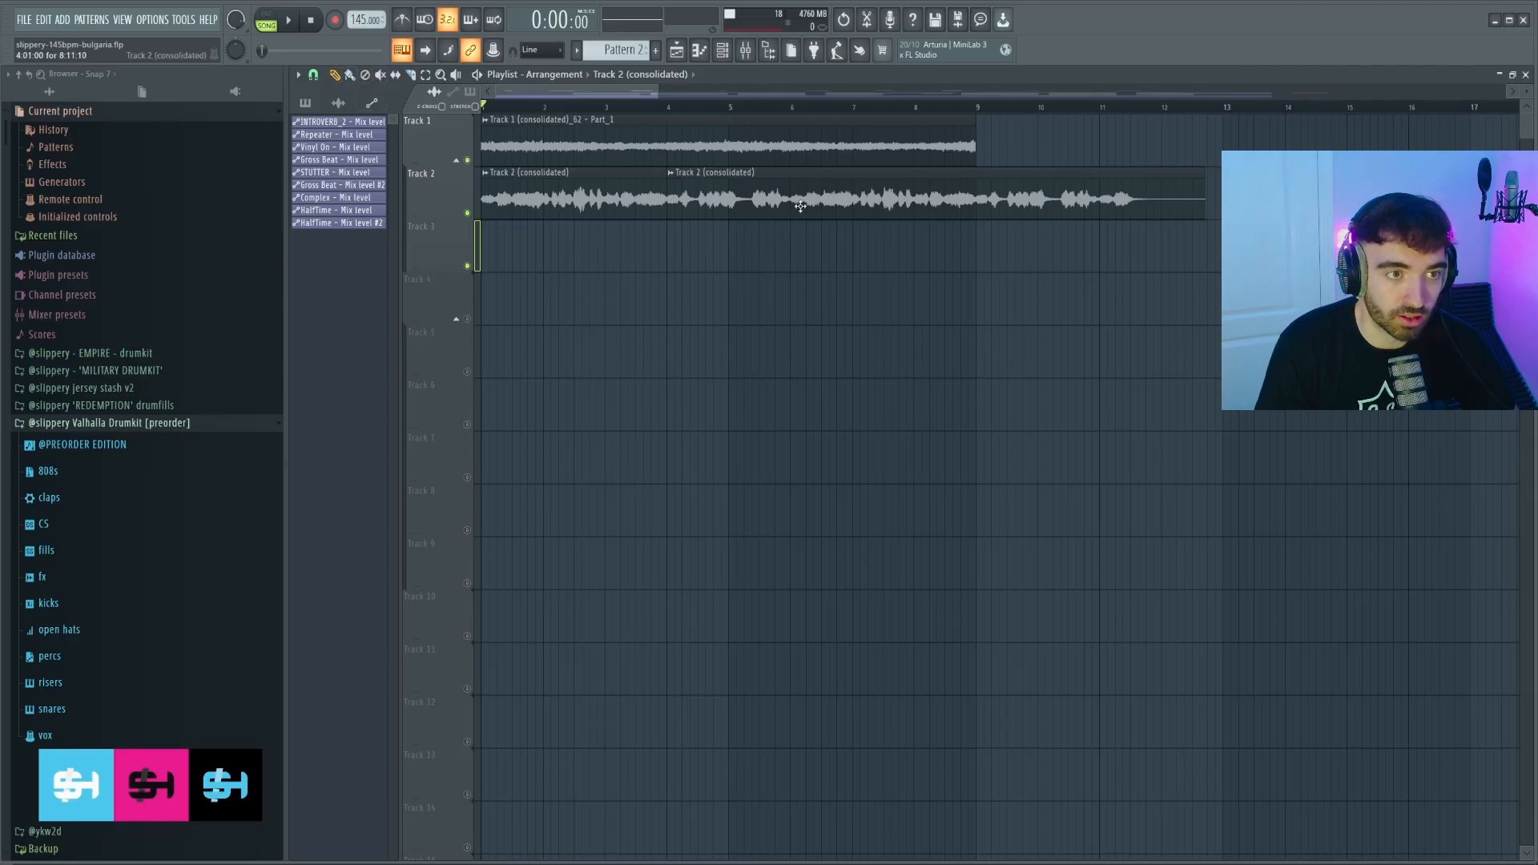
{"action": "right_click", "coordinate": [800, 207]}
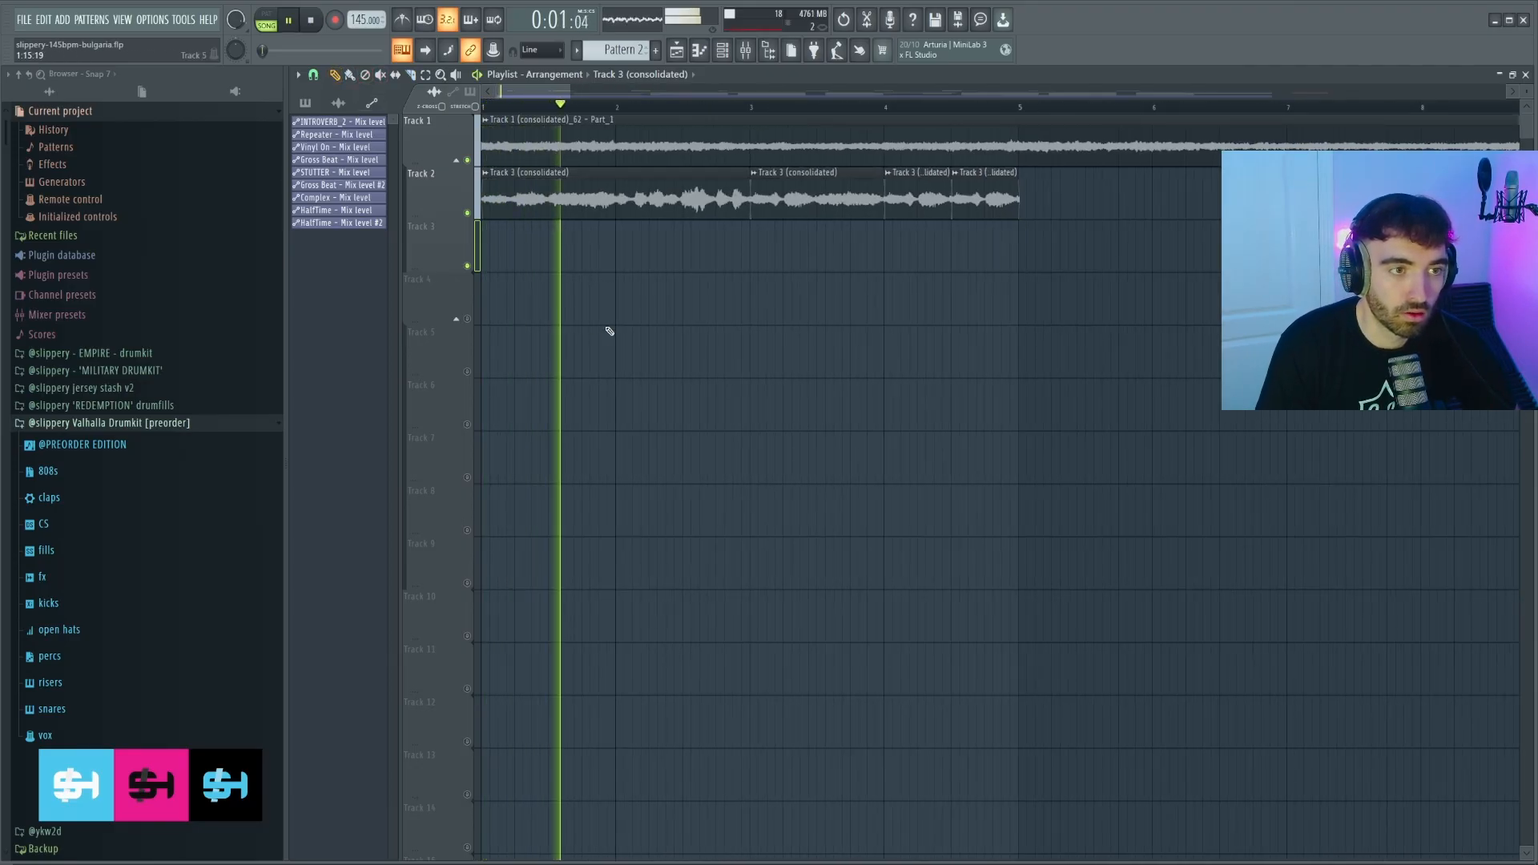
Repeat the chopped Track 2 clips so they fill through bar 9.
{"action": "scroll", "coordinate": [628, 324], "scroll_direction": "down", "scroll_amount": 1}
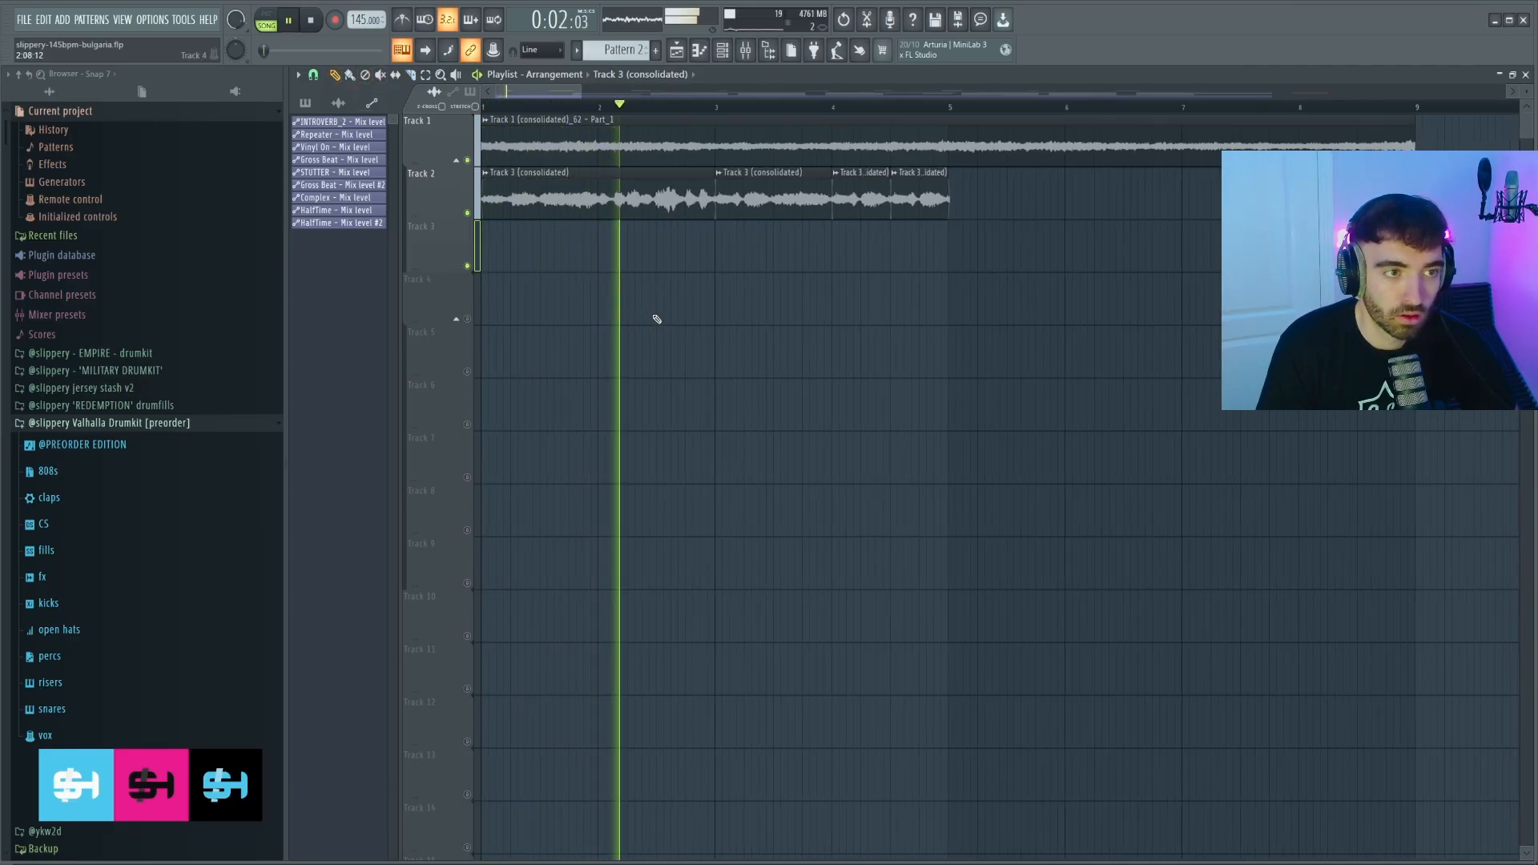
{"action": "scroll", "coordinate": [656, 320], "scroll_direction": "down", "scroll_amount": 1}
{"action": "scroll", "coordinate": [793, 278], "scroll_direction": "down", "scroll_amount": 1}
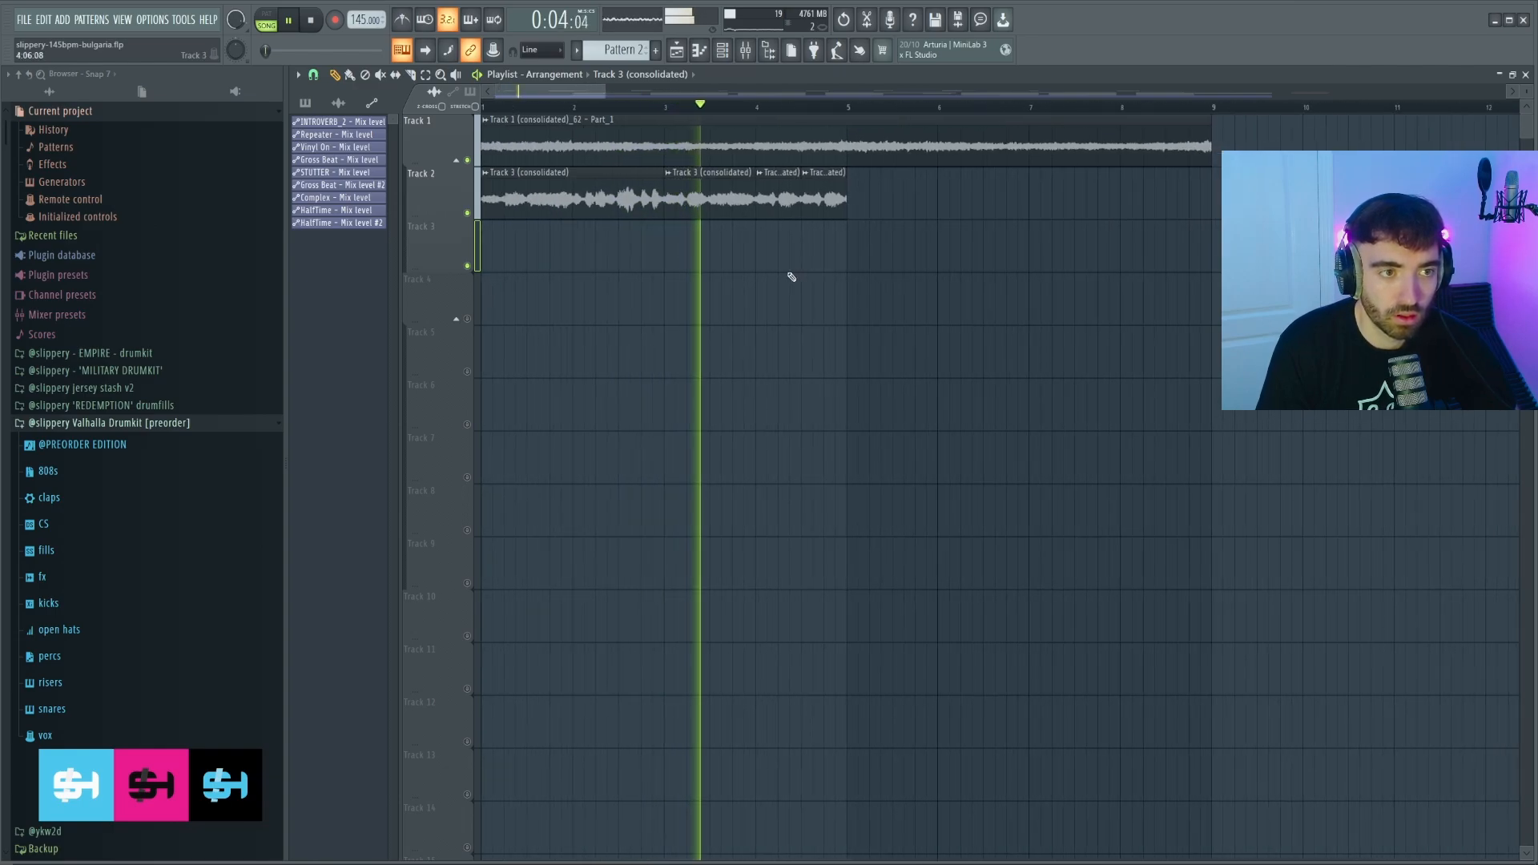
{"action": "scroll", "coordinate": [791, 277], "scroll_direction": "up", "scroll_amount": 1}
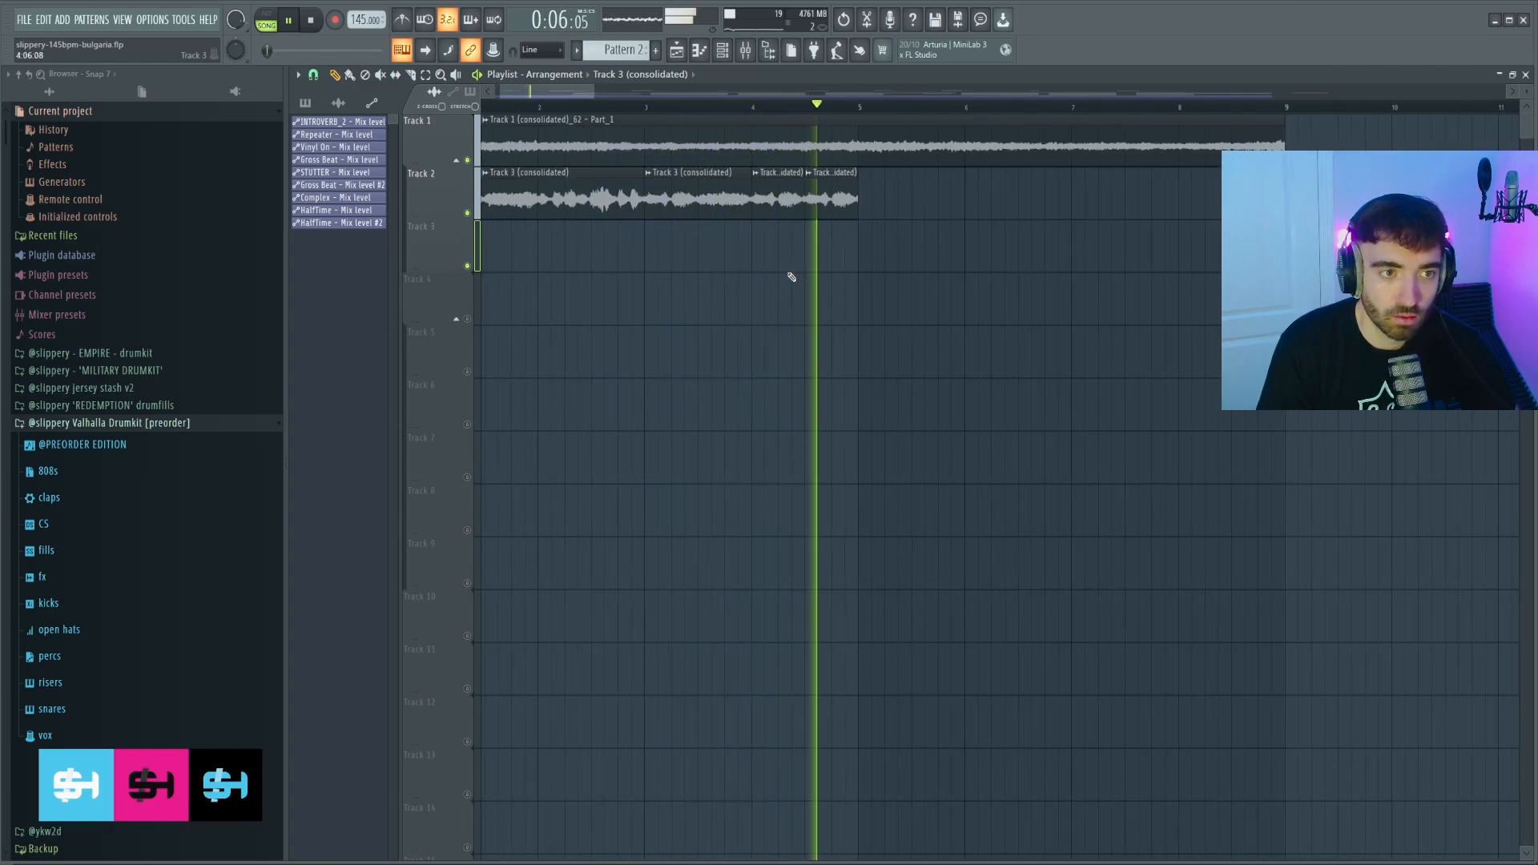
{"action": "scroll", "coordinate": [789, 277], "scroll_direction": "down", "scroll_amount": 2}
{"action": "left_click_drag", "start_coordinate": [778, 205], "coordinate": [522, 205]}
{"action": "key", "text": "ctrl+b"}
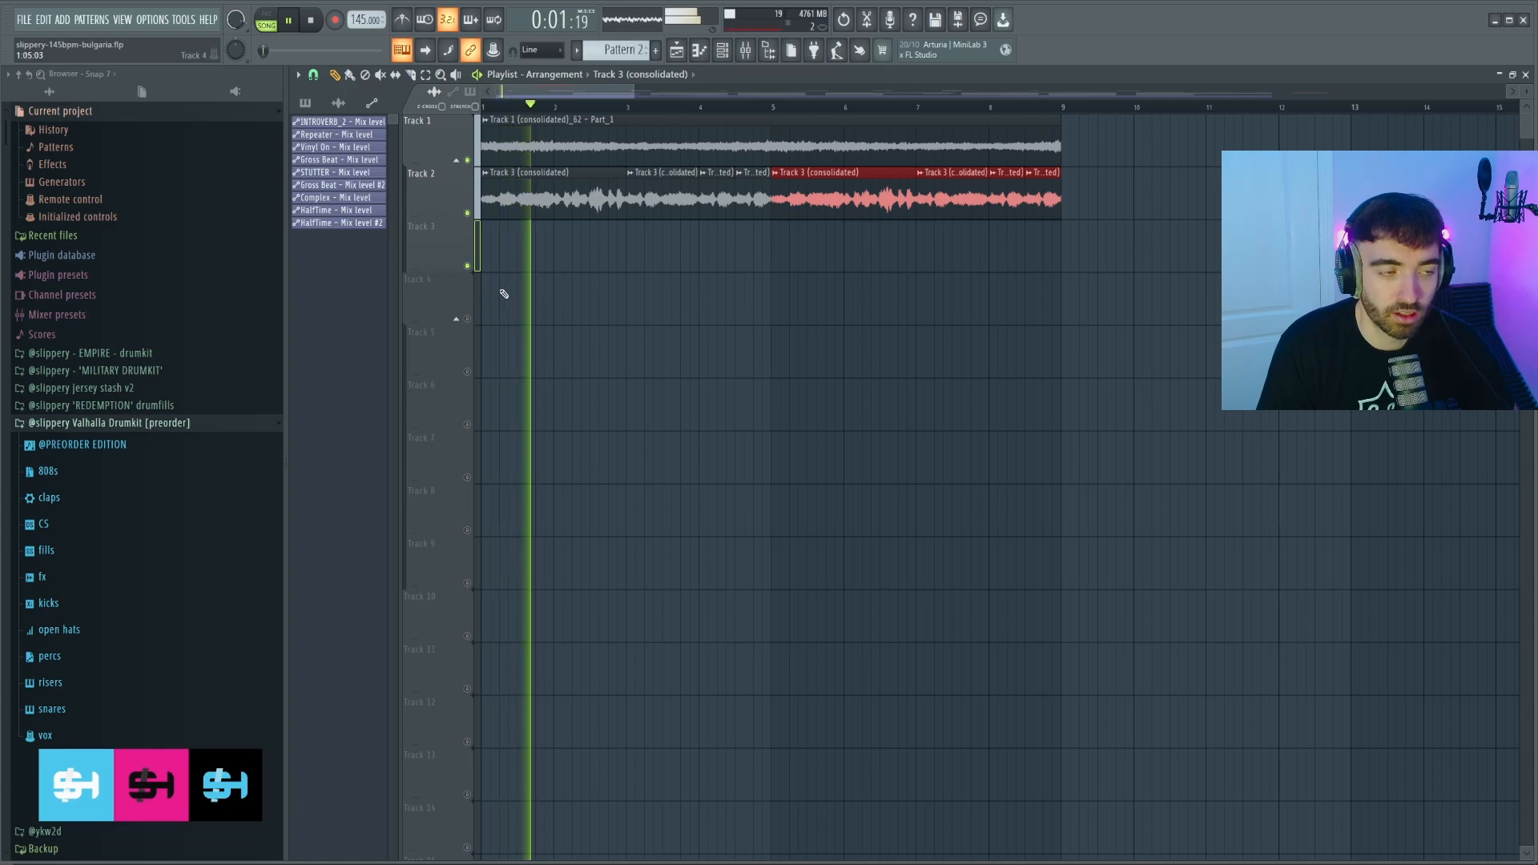
{"action": "scroll", "coordinate": [509, 287], "scroll_direction": "up", "scroll_amount": 1}
{"action": "key", "text": "ctrl+d"}
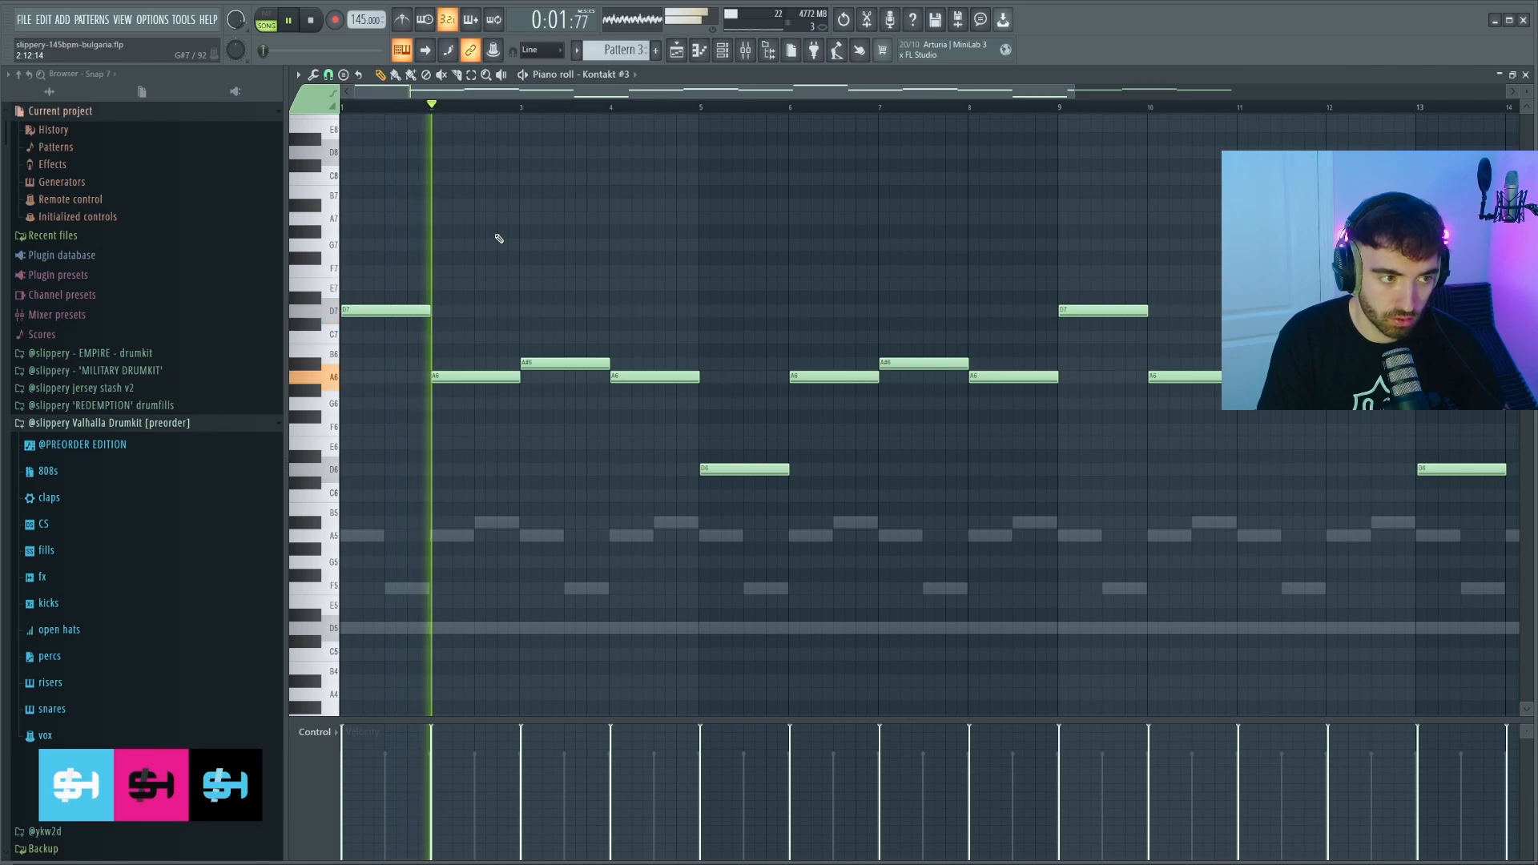
Select the note at bar 5 and play the Xpand!2 part from around bar 4.
{"action": "scroll", "coordinate": [493, 240], "scroll_direction": "down", "scroll_amount": 1}
{"action": "scroll", "coordinate": [512, 241], "scroll_direction": "down", "scroll_amount": 1}
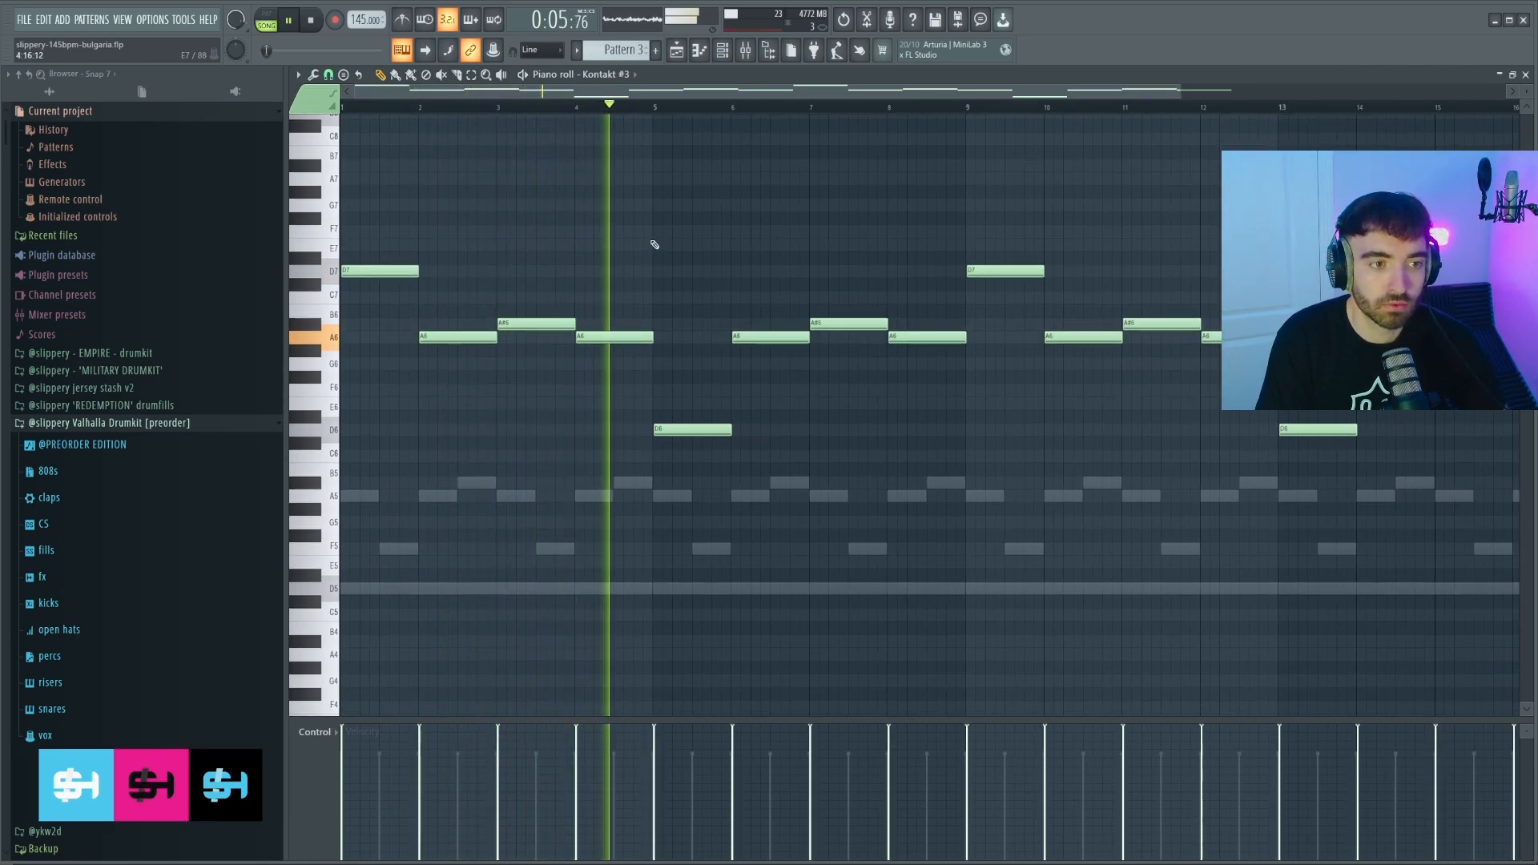
{"action": "left_click_drag", "start_coordinate": [717, 481], "coordinate": [694, 409]}
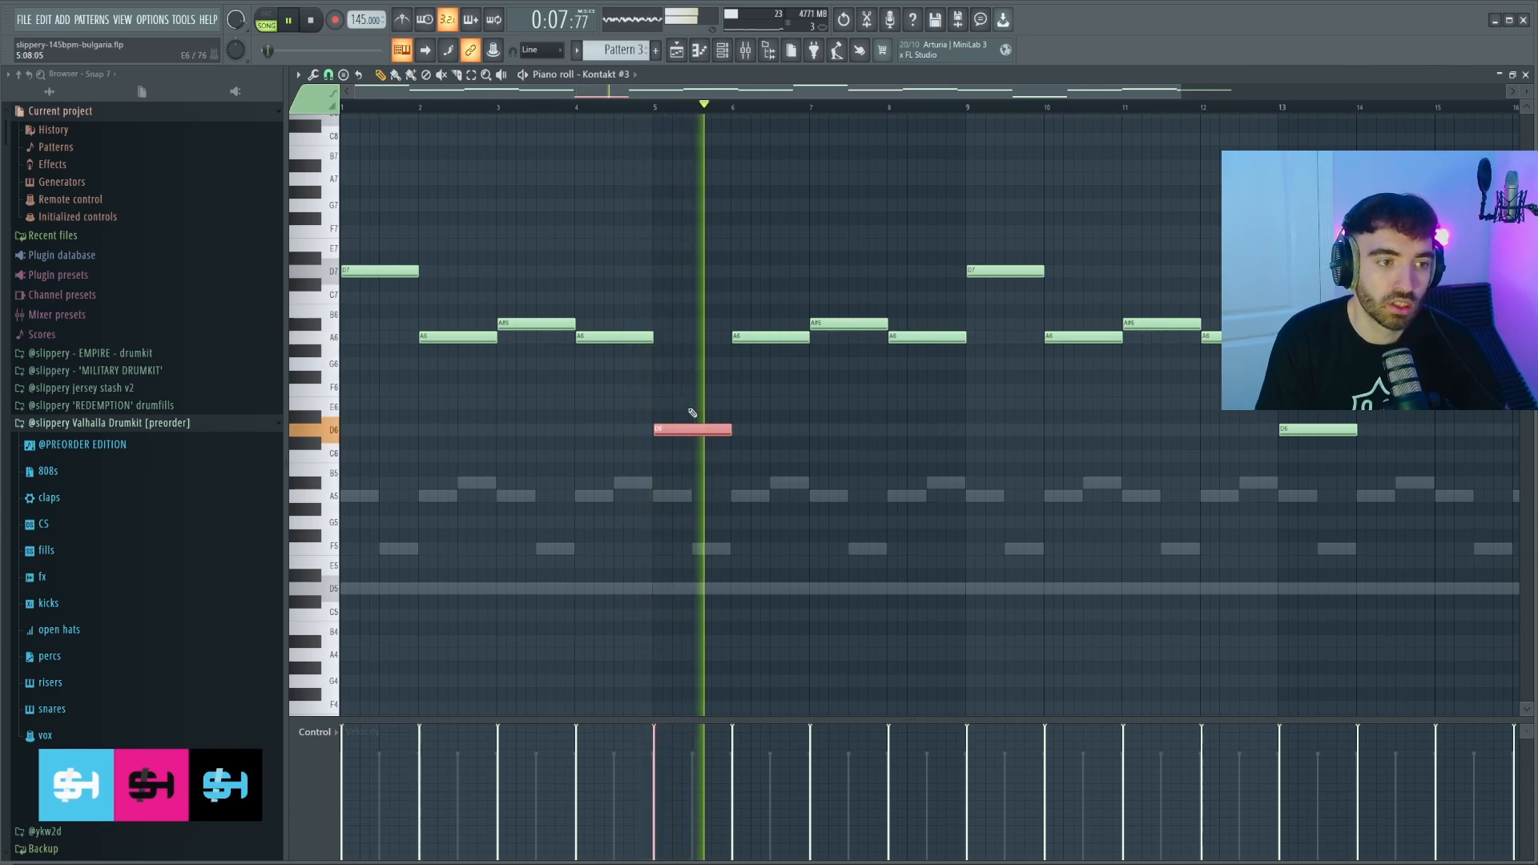
{"action": "left_click", "coordinate": [583, 113]}
{"action": "scroll", "coordinate": [712, 295], "scroll_direction": "up", "scroll_amount": 2}
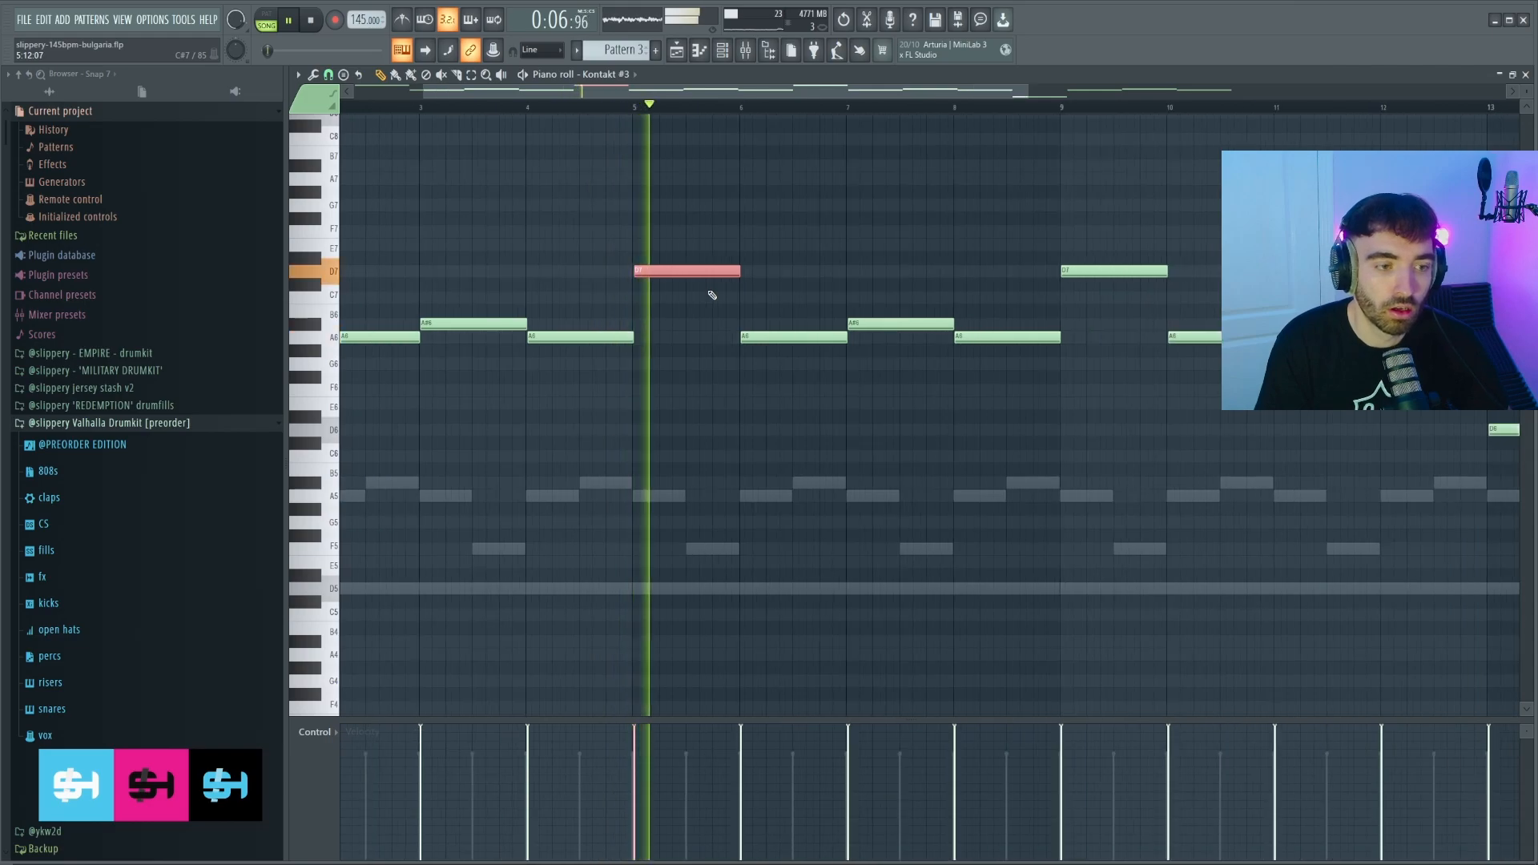
{"action": "scroll", "coordinate": [710, 293], "scroll_direction": "down", "scroll_amount": 2}
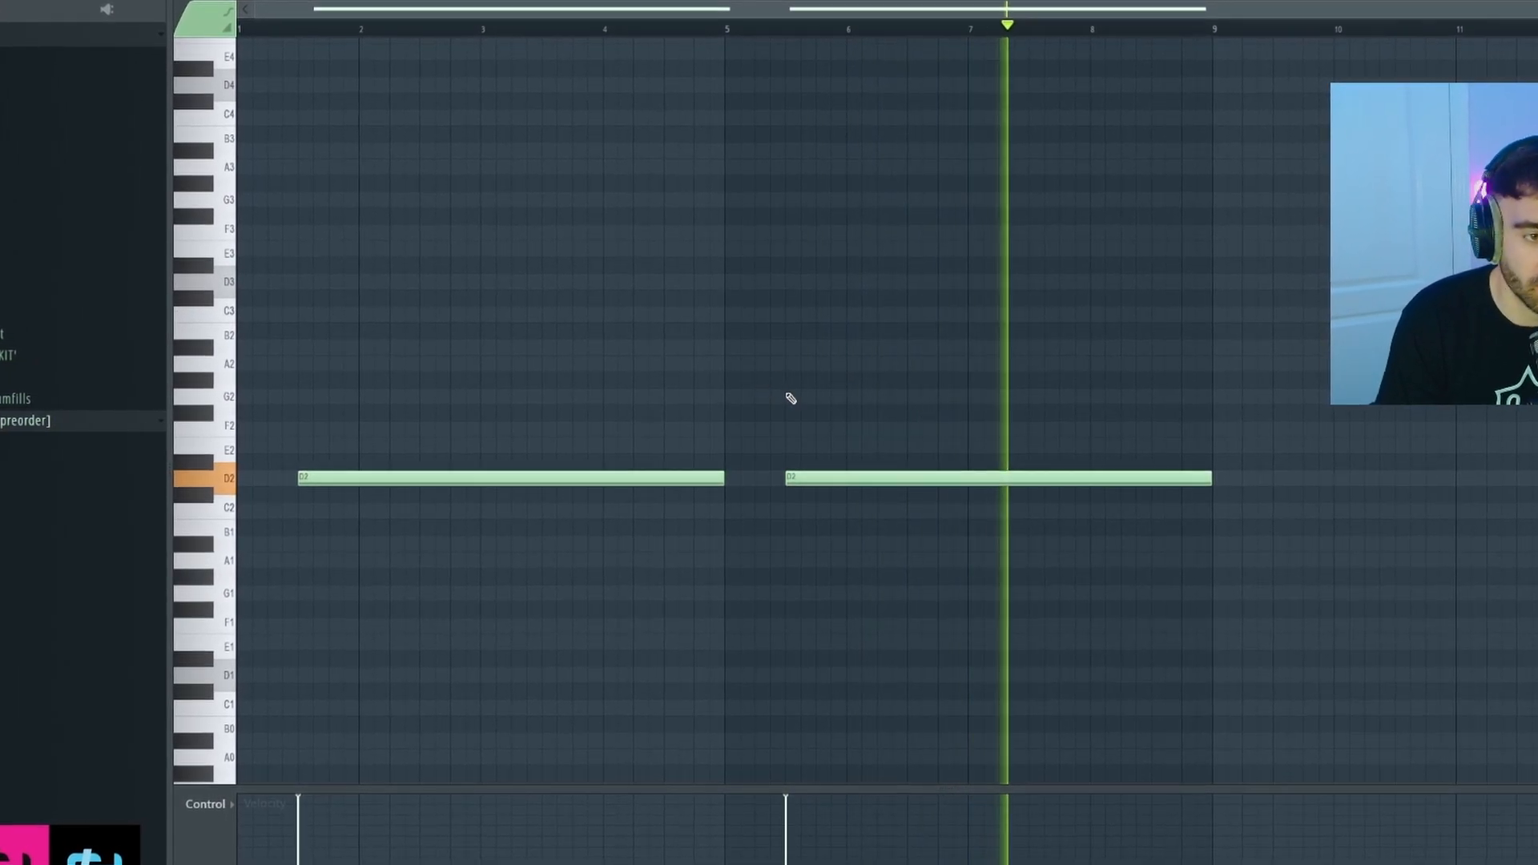
Stop playback.
{"action": "key", "text": "space"}
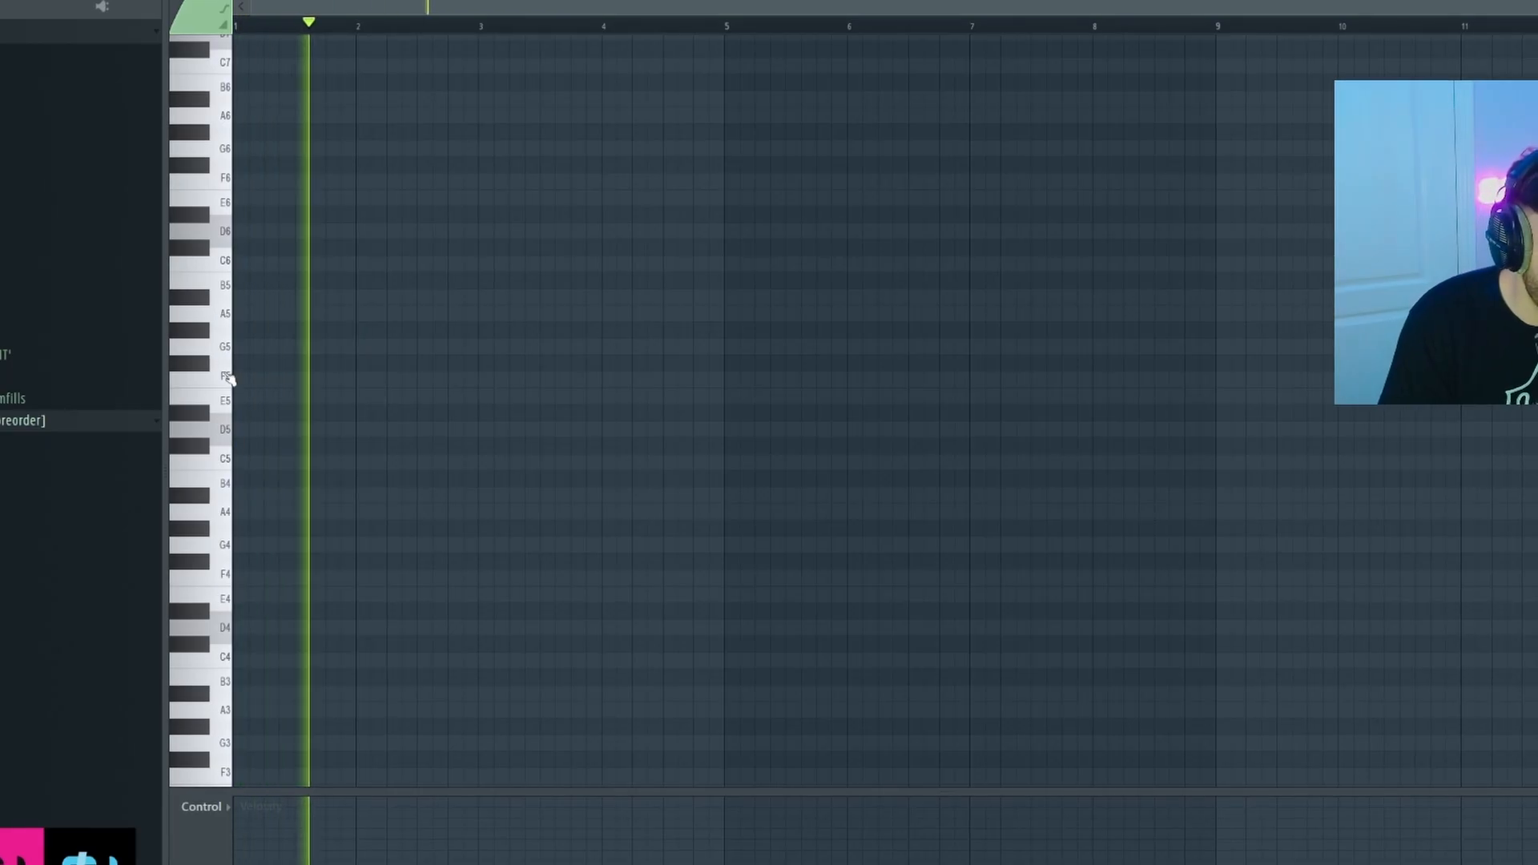
Add a second A5 note at bar 4 in the Kontakt #4 piano roll.
{"action": "key", "text": "space"}
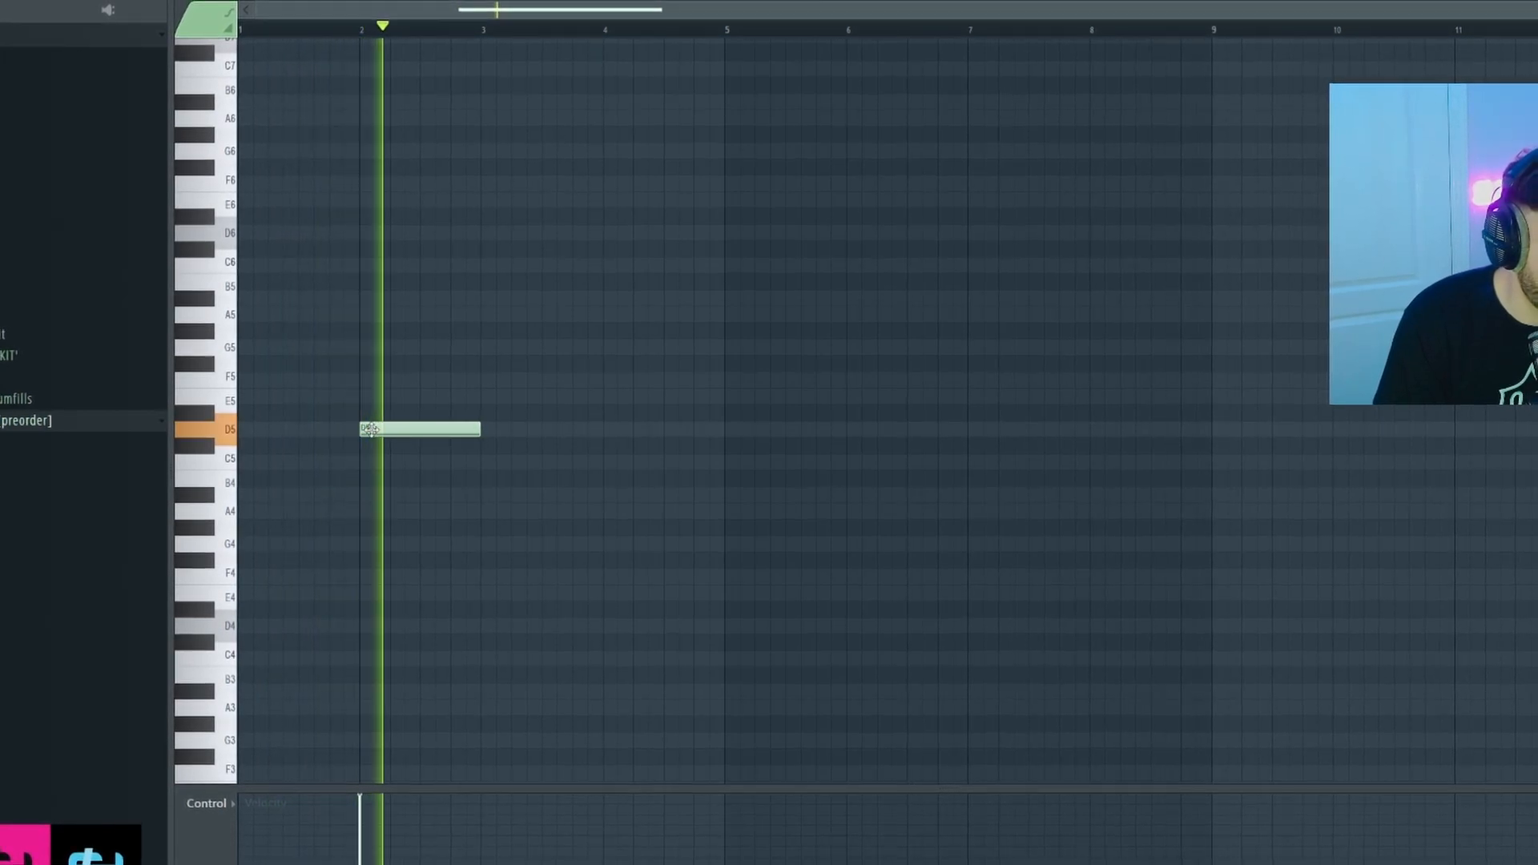
{"action": "scroll", "coordinate": [365, 433], "scroll_direction": "up", "scroll_amount": 3}
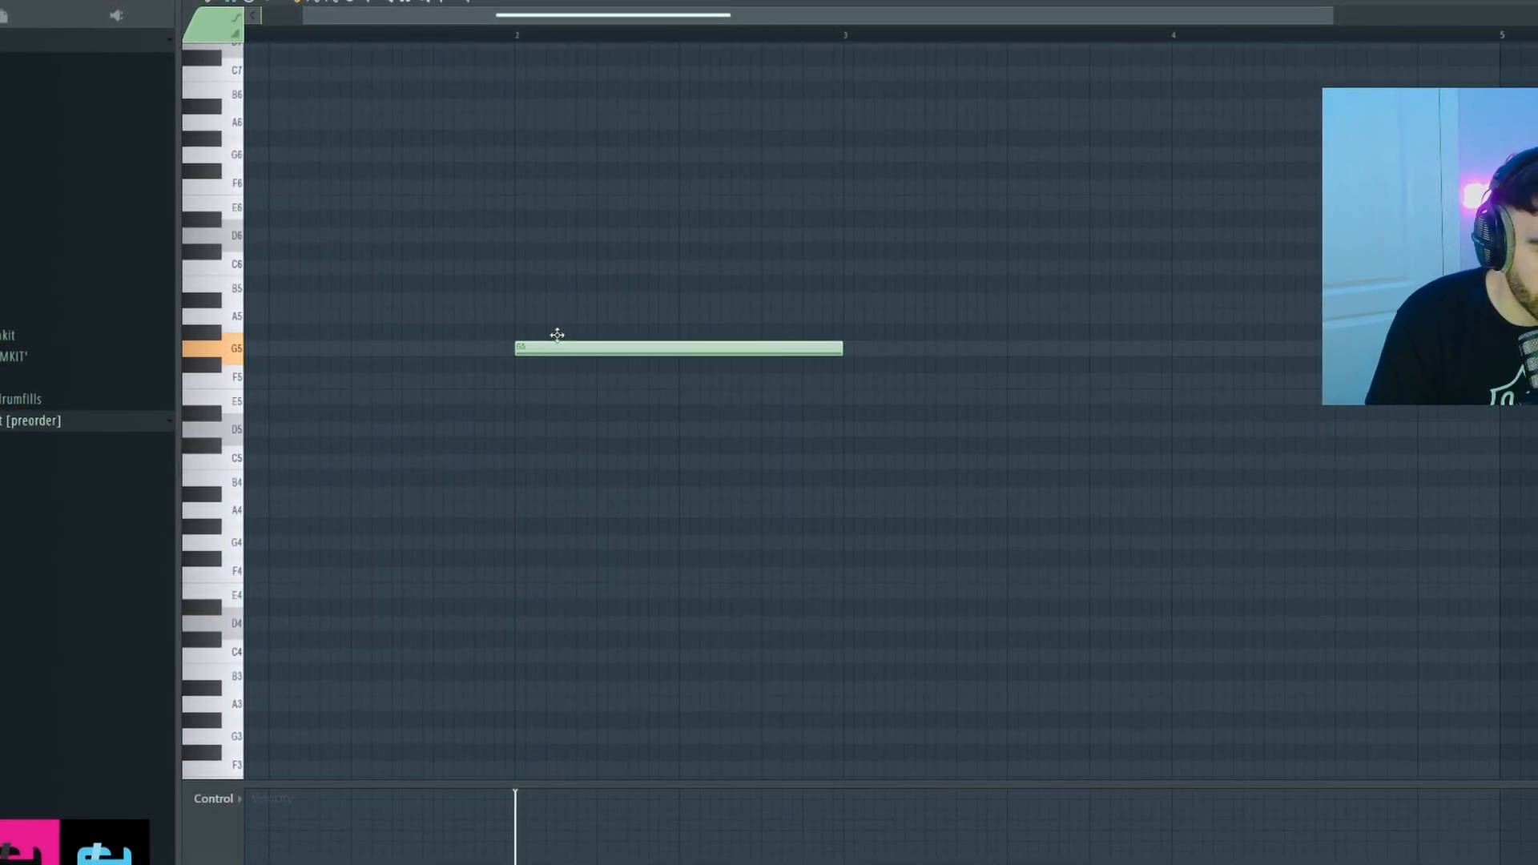
{"action": "key", "text": "space"}
{"action": "scroll", "coordinate": [562, 299], "scroll_direction": "down", "scroll_amount": 2}
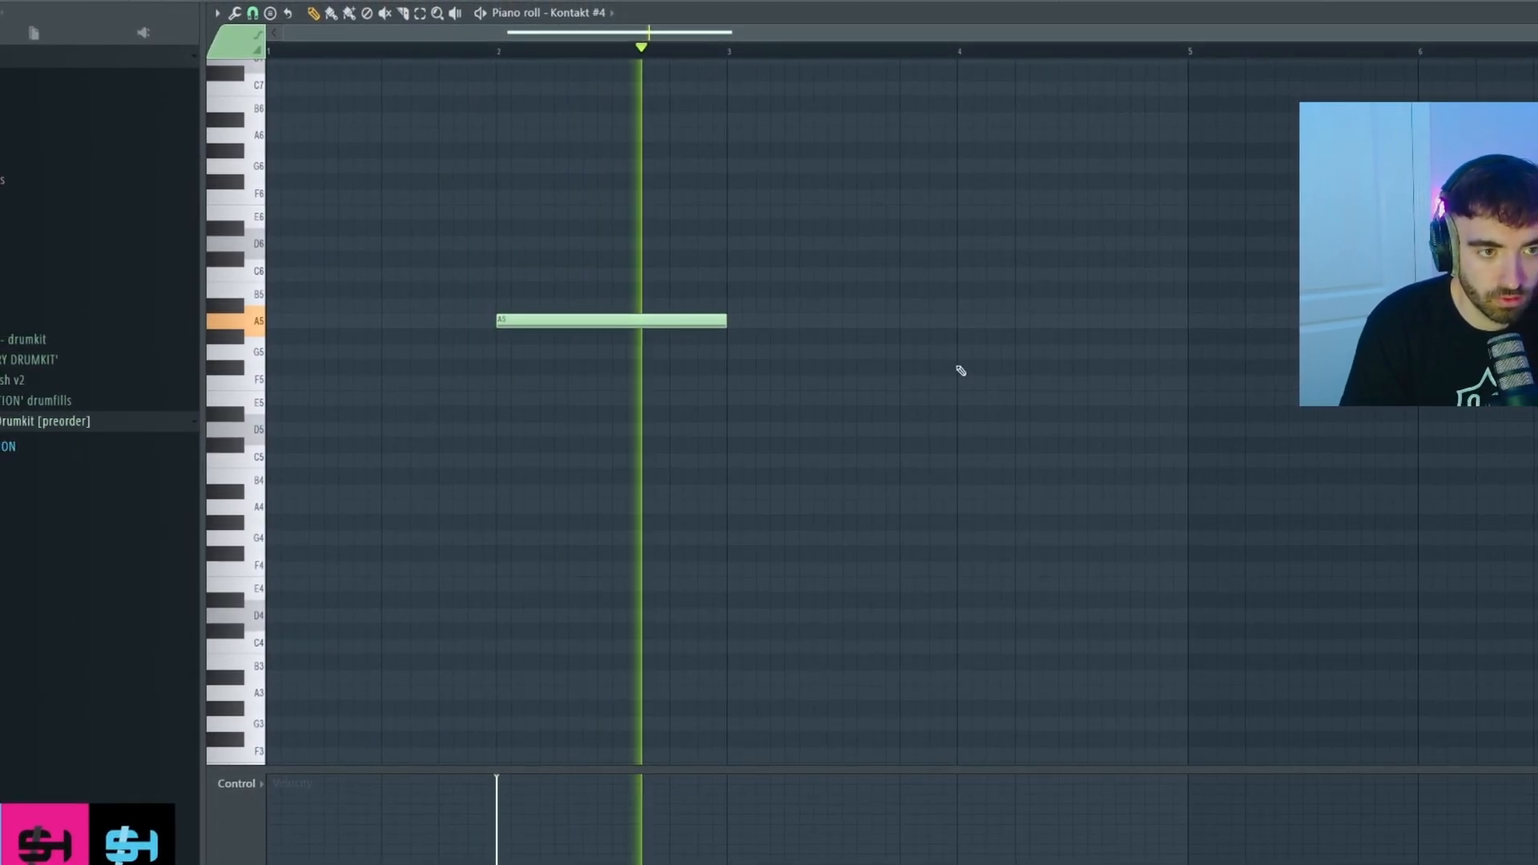
{"action": "left_click", "coordinate": [959, 319]}
{"action": "scroll", "coordinate": [1002, 363], "scroll_direction": "down", "scroll_amount": 2}
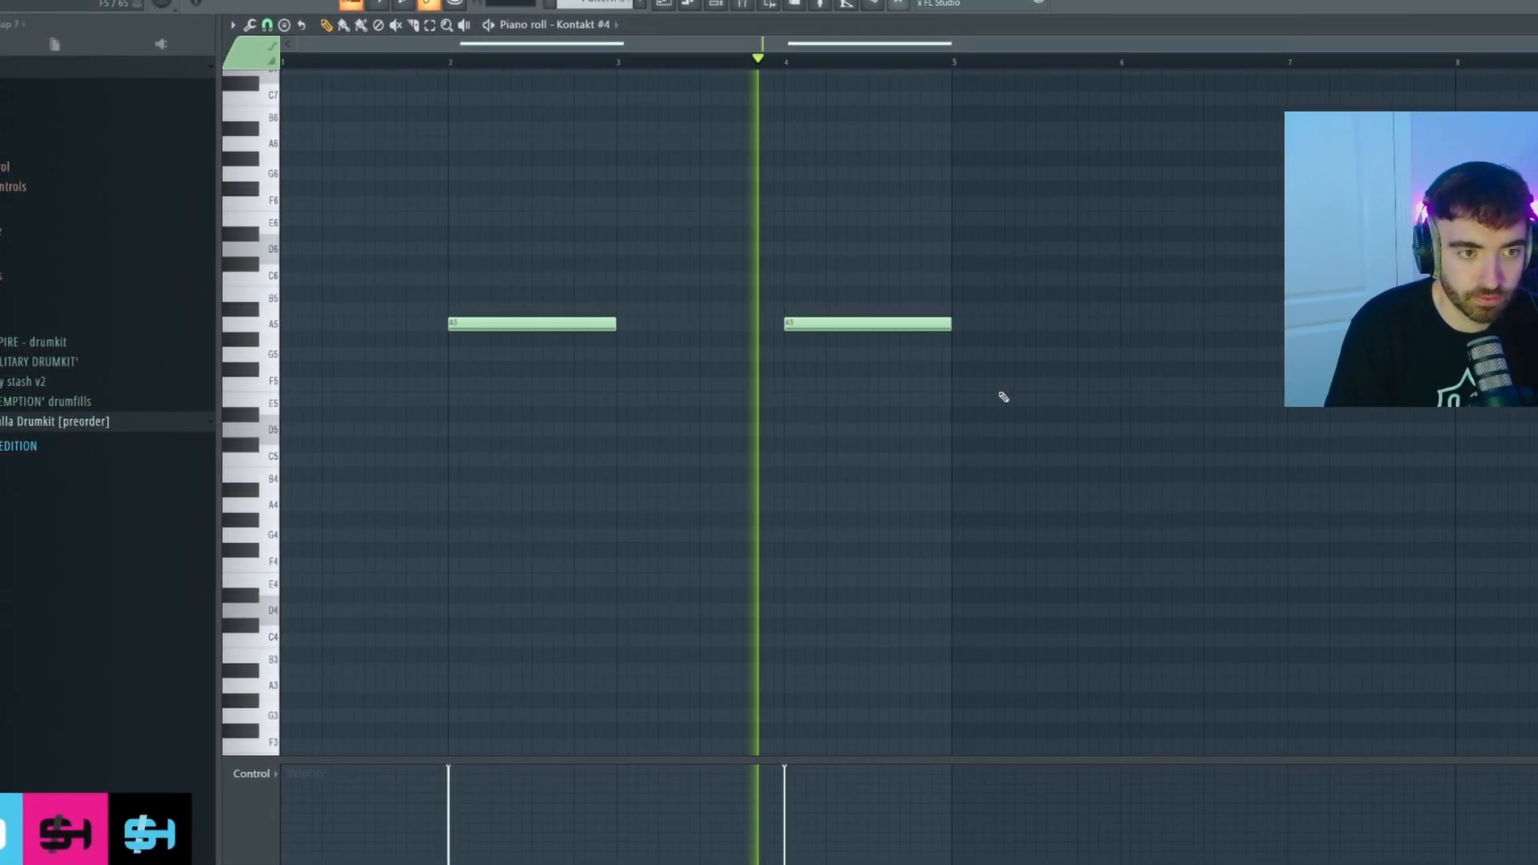
Duplicate both A5 notes into bars 5–9 and stop playback.
{"action": "key", "text": "ctrl+a"}
{"action": "key", "text": "ctrl+b"}
{"action": "scroll", "coordinate": [1036, 376], "scroll_direction": "down", "scroll_amount": 2}
{"action": "key", "text": "ctrl+a"}
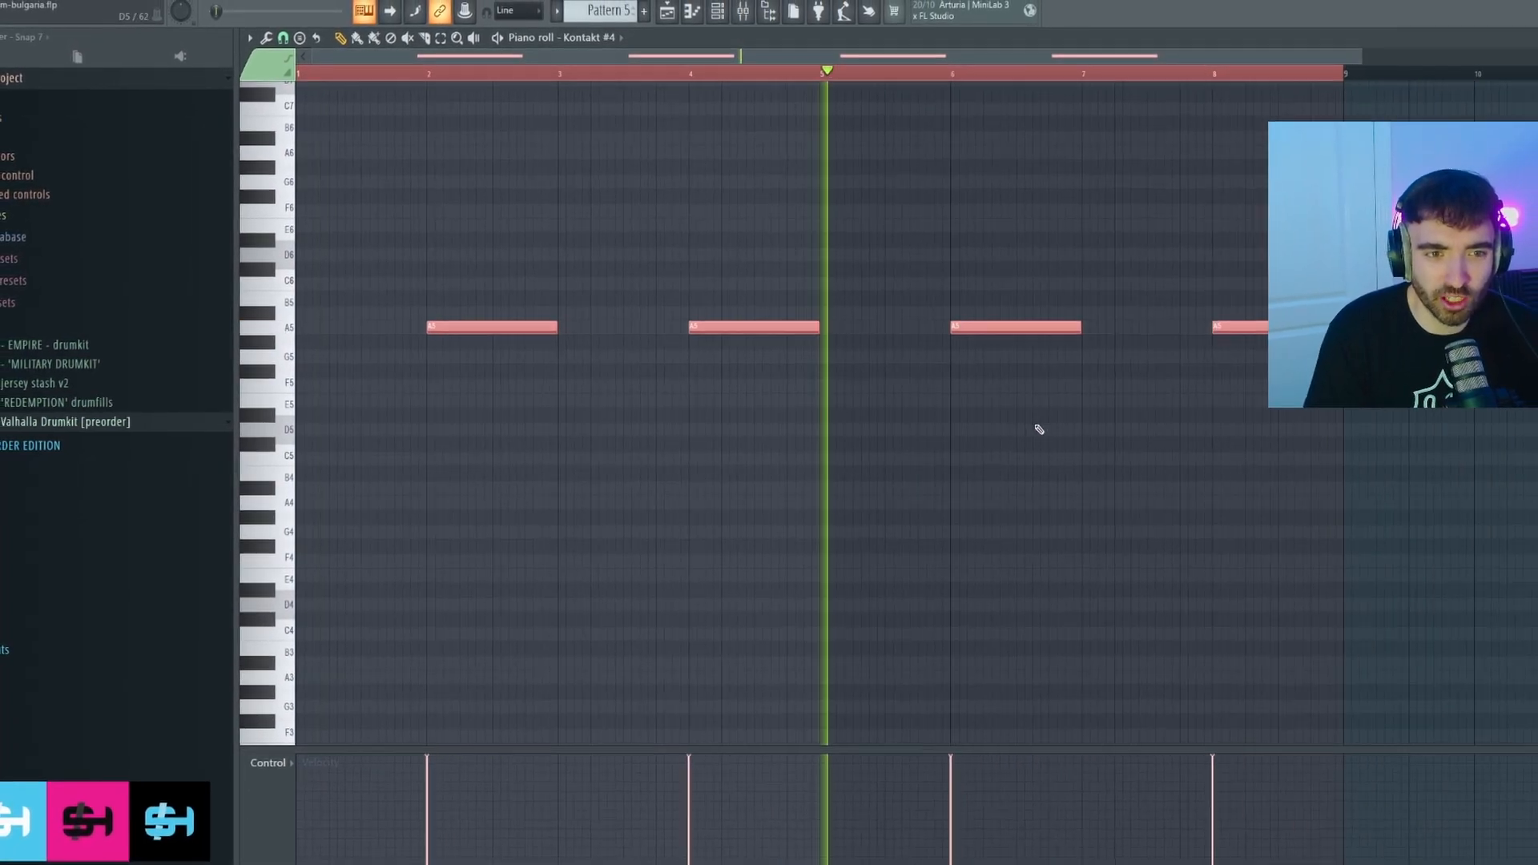
{"action": "key", "text": "ctrl+d"}
{"action": "scroll", "coordinate": [1043, 426], "scroll_direction": "down", "scroll_amount": 2}
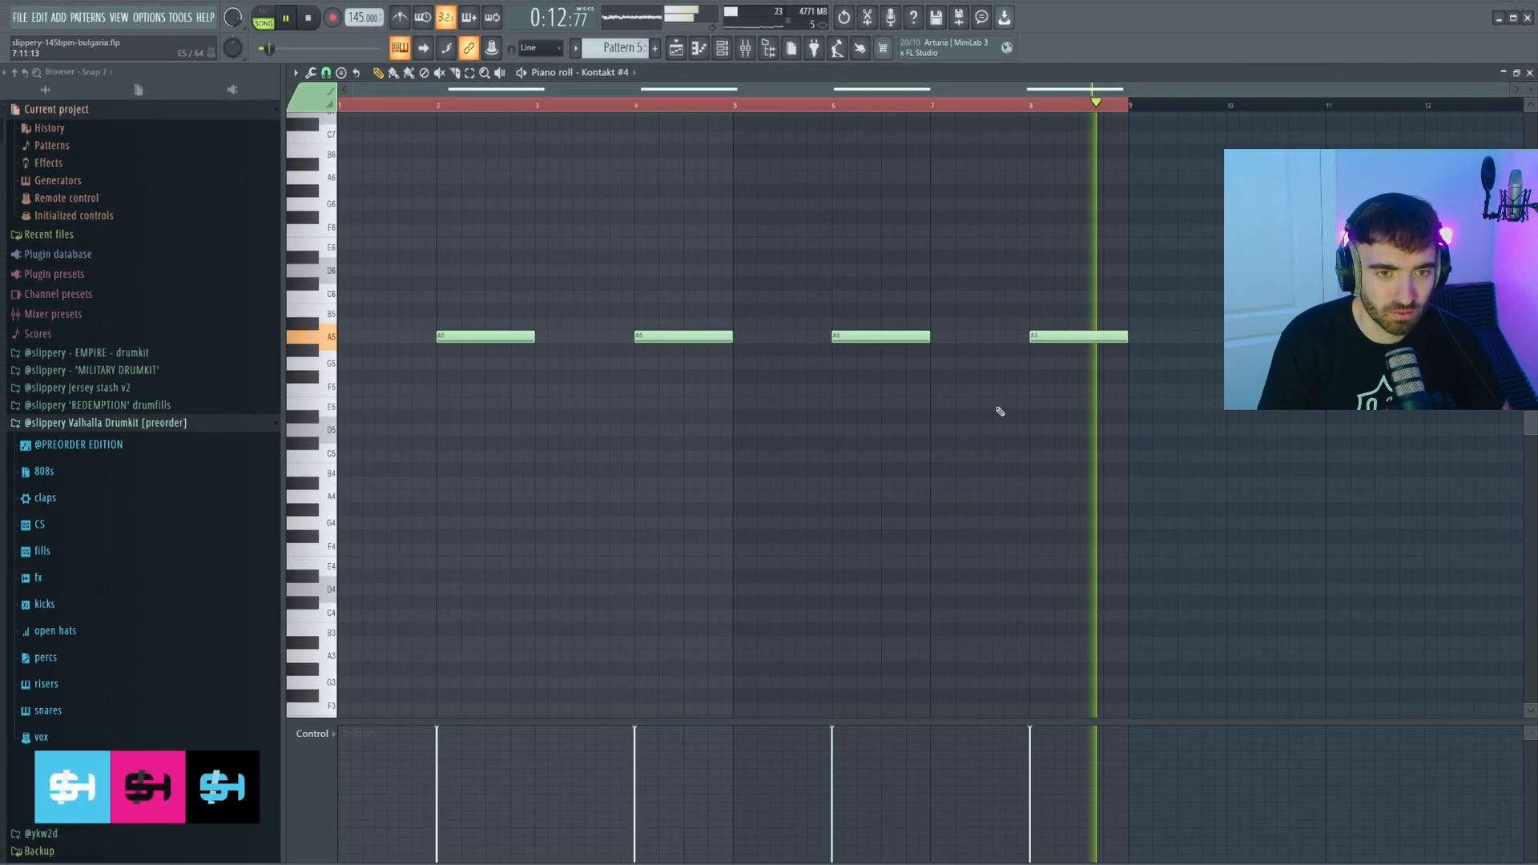
{"action": "key", "text": "space"}
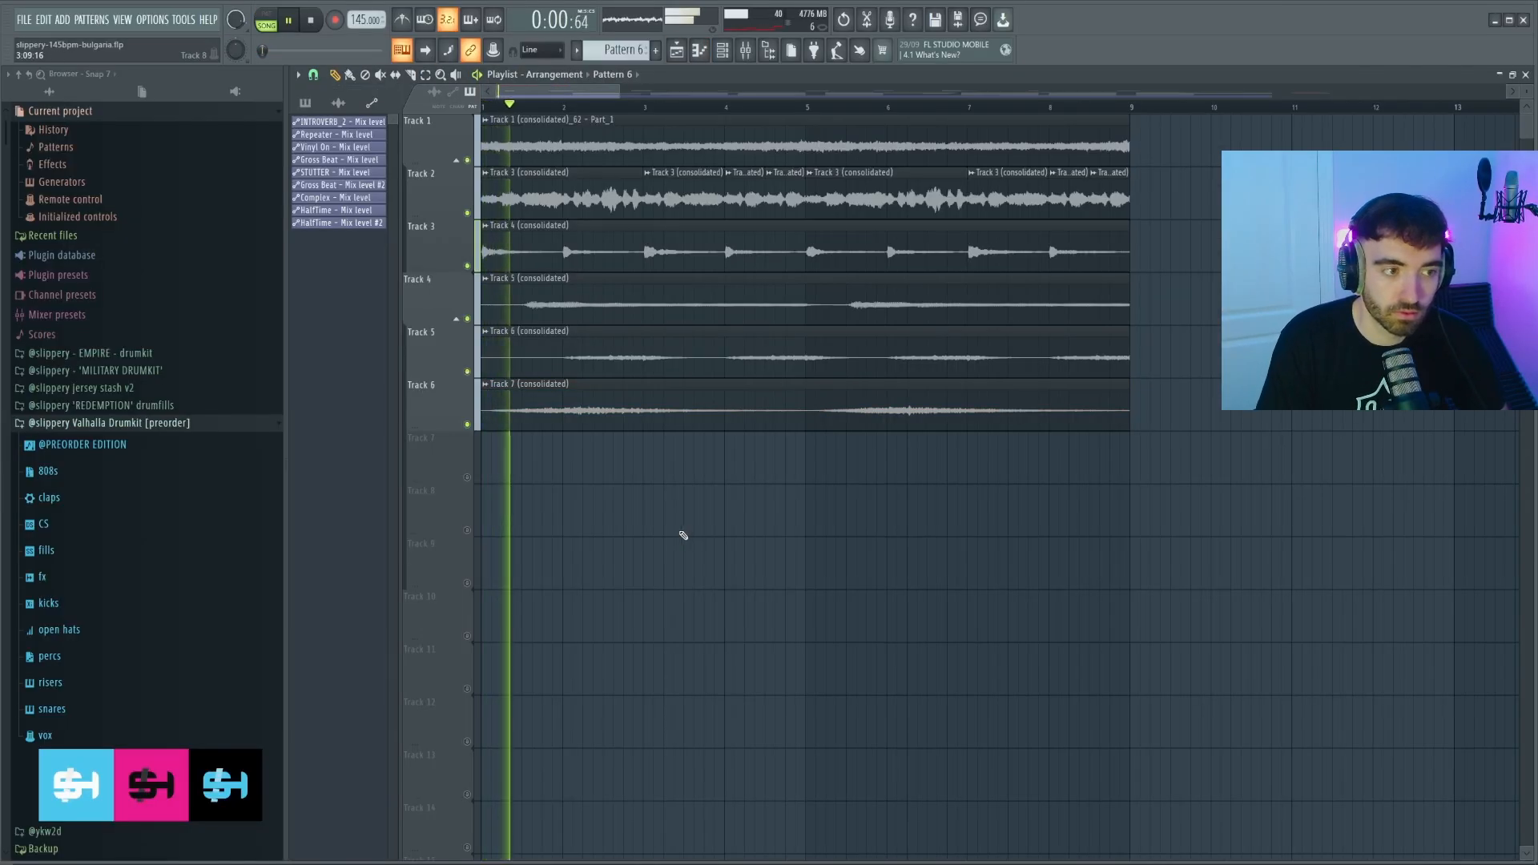
Duplicate all arrangement clips to bars 9–17 and delete the first Track 4 clip.
{"action": "scroll", "coordinate": [669, 532], "scroll_direction": "down", "scroll_amount": 2}
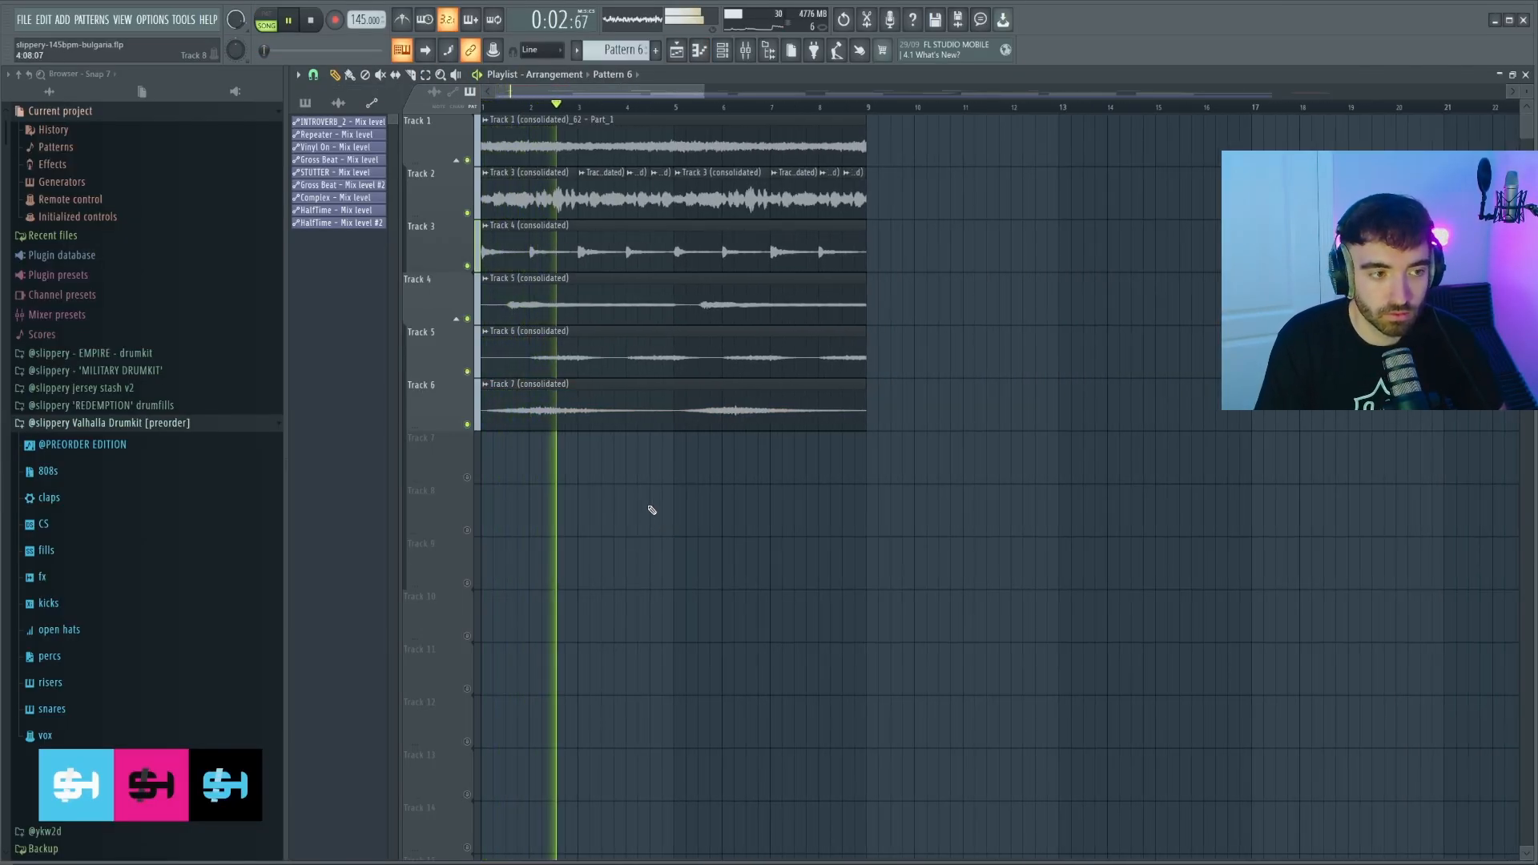
{"action": "scroll", "coordinate": [653, 510], "scroll_direction": "down", "scroll_amount": 1}
{"action": "scroll", "coordinate": [653, 507], "scroll_direction": "down", "scroll_amount": 1}
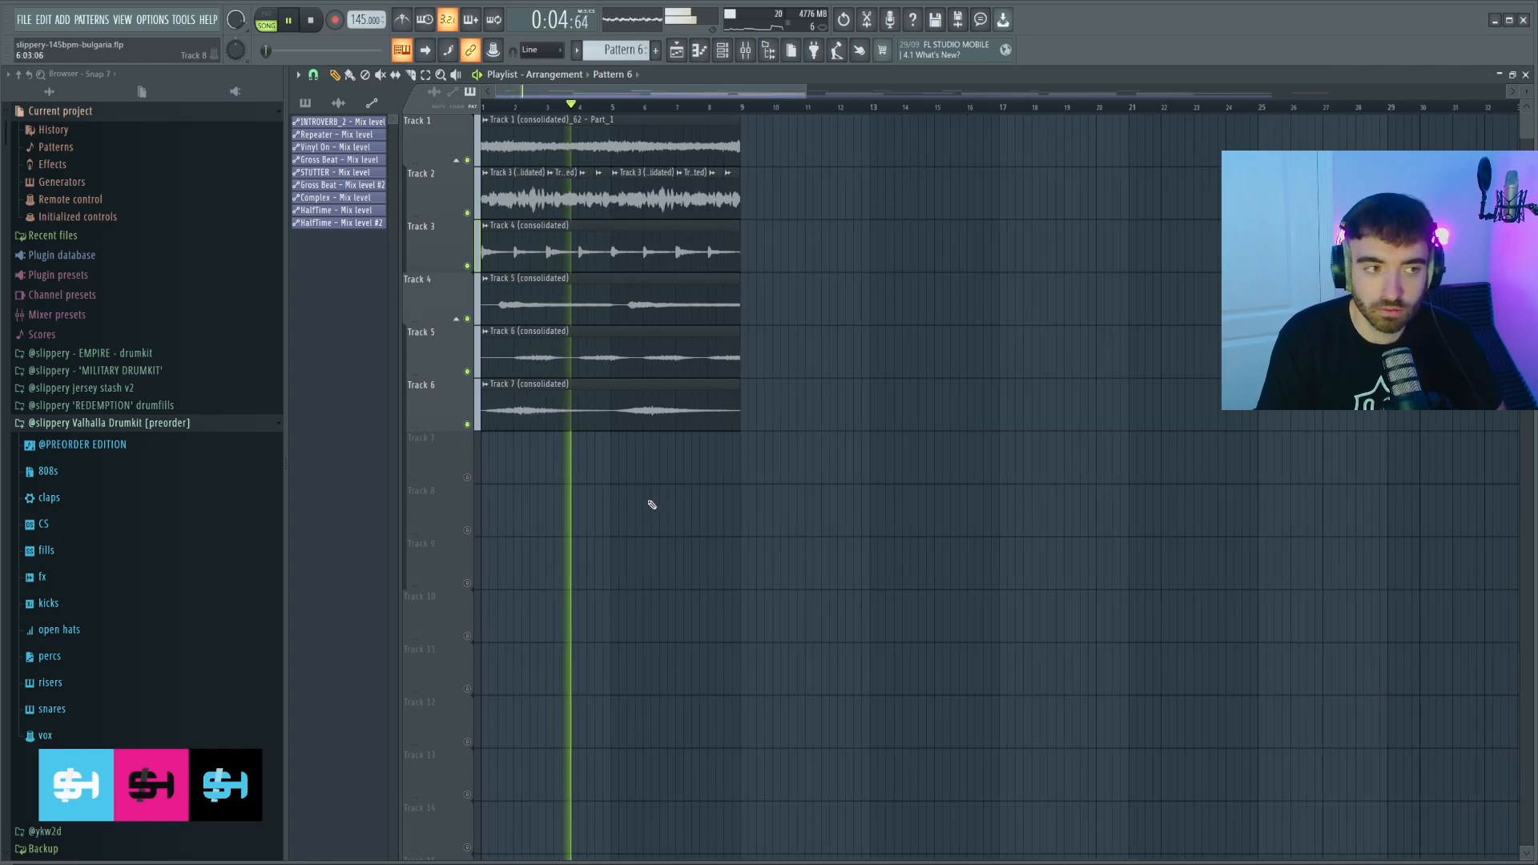
{"action": "scroll", "coordinate": [649, 504], "scroll_direction": "up", "scroll_amount": 3}
{"action": "left_click_drag", "start_coordinate": [950, 482], "coordinate": [483, 140]}
{"action": "key", "text": "ctrl+b"}
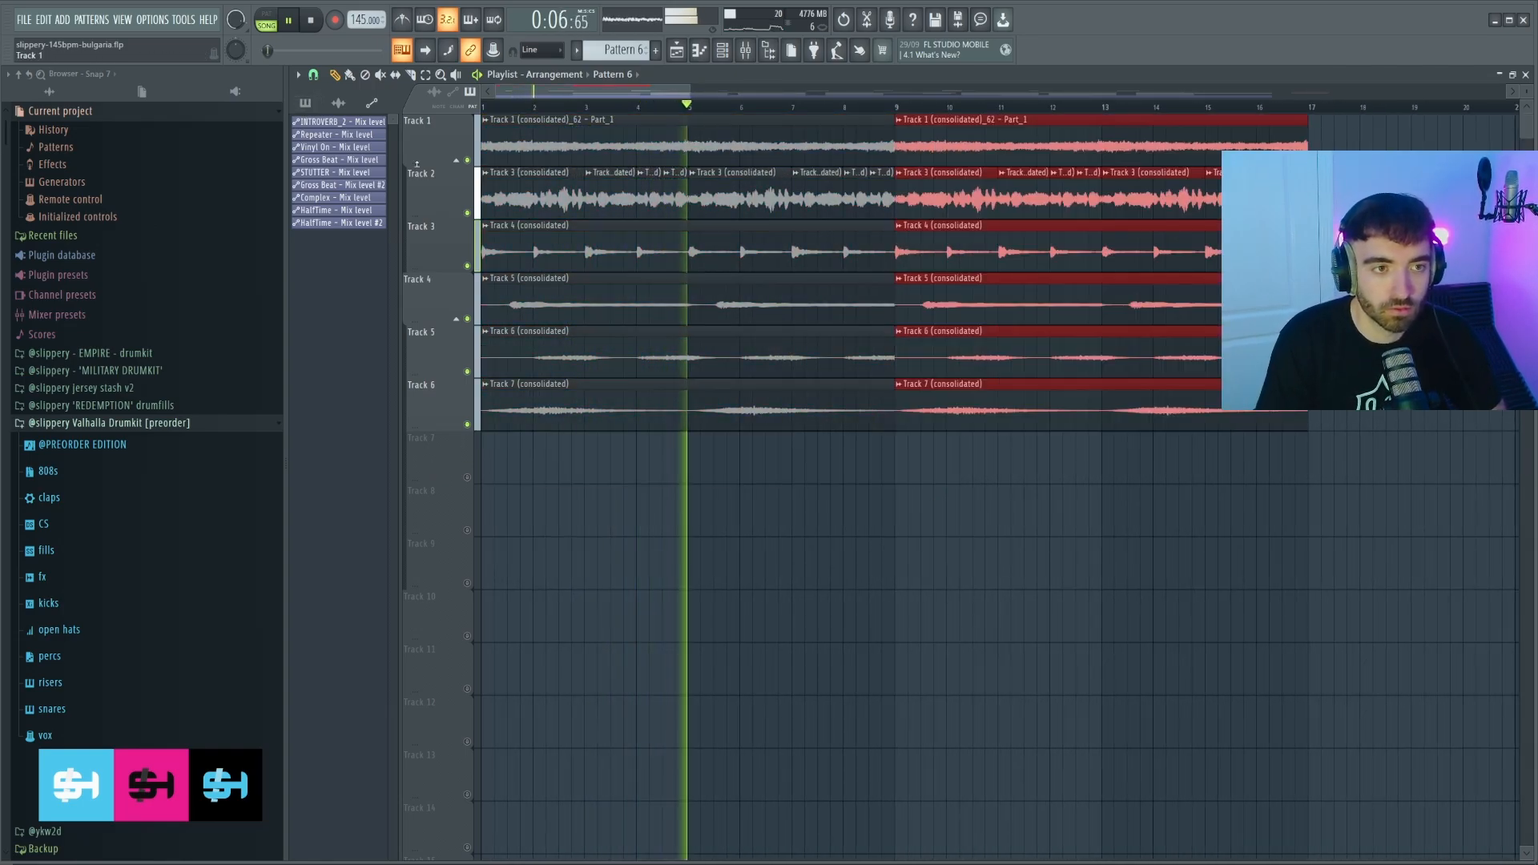
{"action": "scroll", "coordinate": [519, 287], "scroll_direction": "down", "scroll_amount": 3}
{"action": "right_click", "coordinate": [714, 263]}
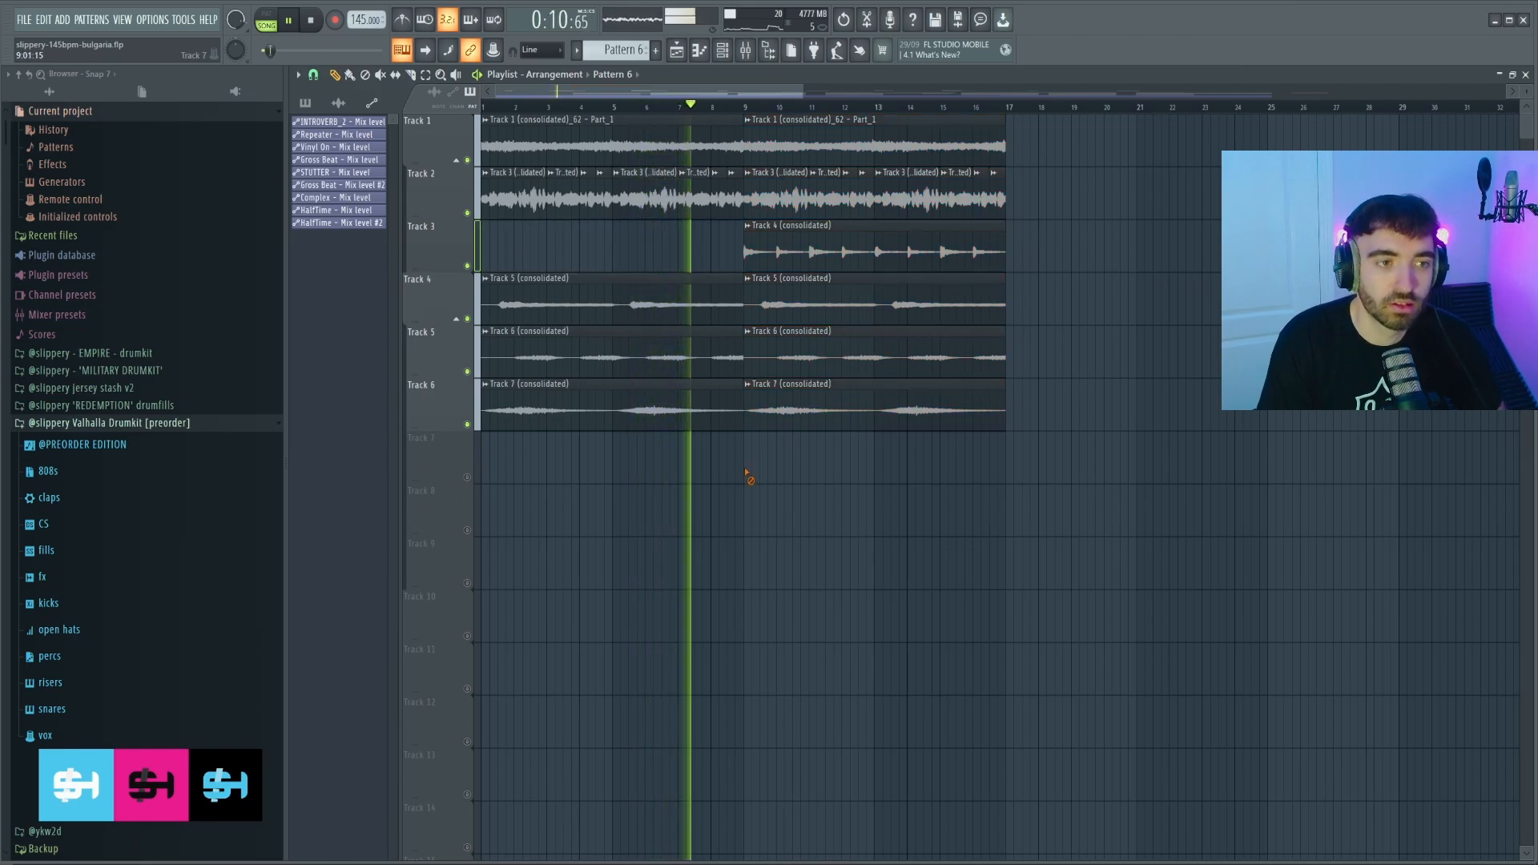
Repeat the Pattern 24 clip into bars 9–17.
{"action": "scroll", "coordinate": [719, 473], "scroll_direction": "up", "scroll_amount": 1}
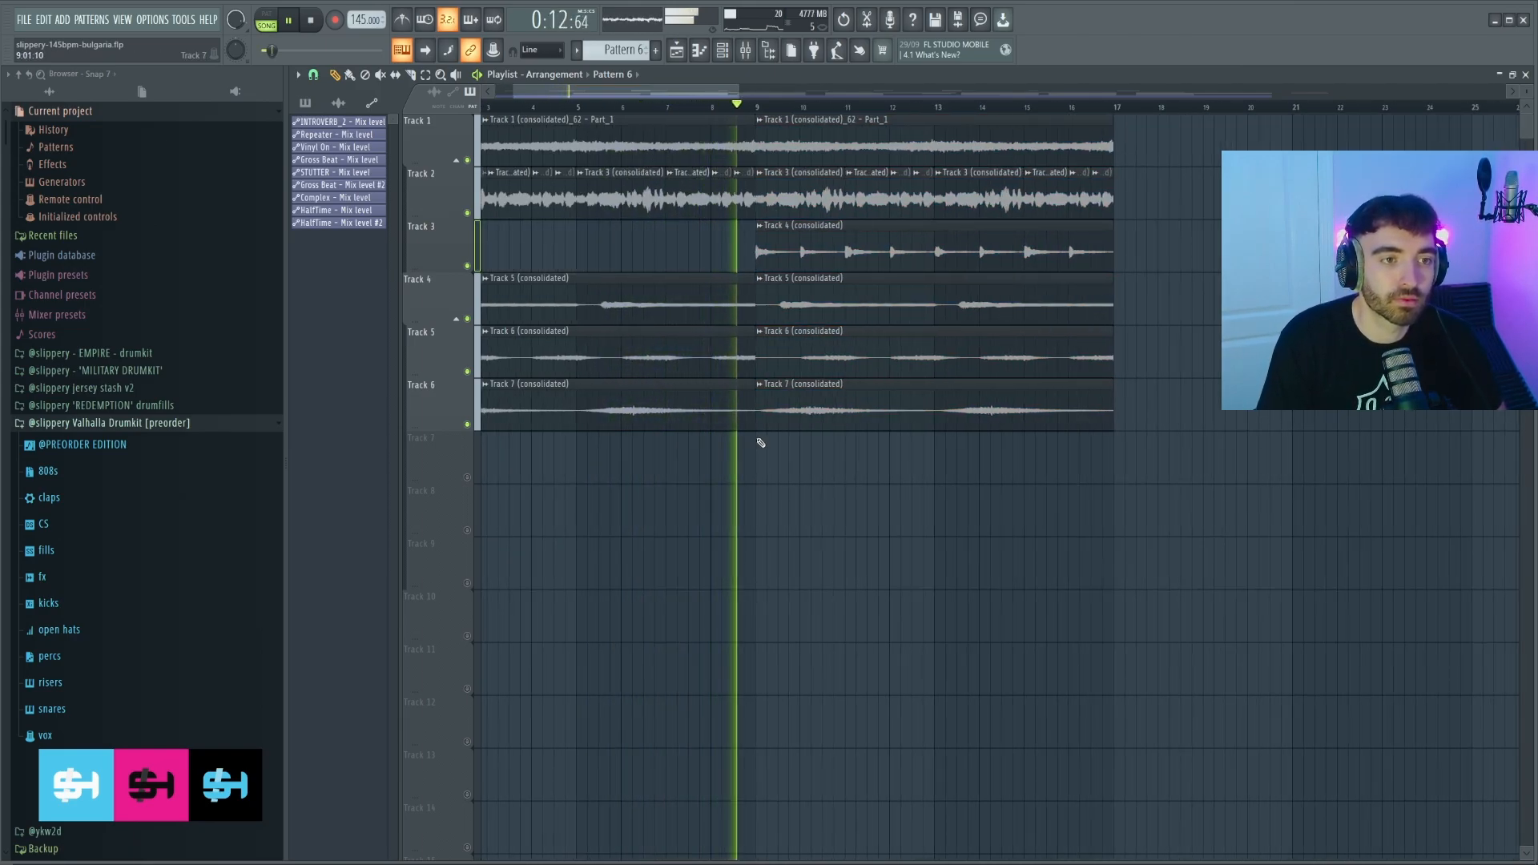
{"action": "scroll", "coordinate": [761, 408], "scroll_direction": "up", "scroll_amount": 4}
{"action": "scroll", "coordinate": [762, 402], "scroll_direction": "down", "scroll_amount": 3}
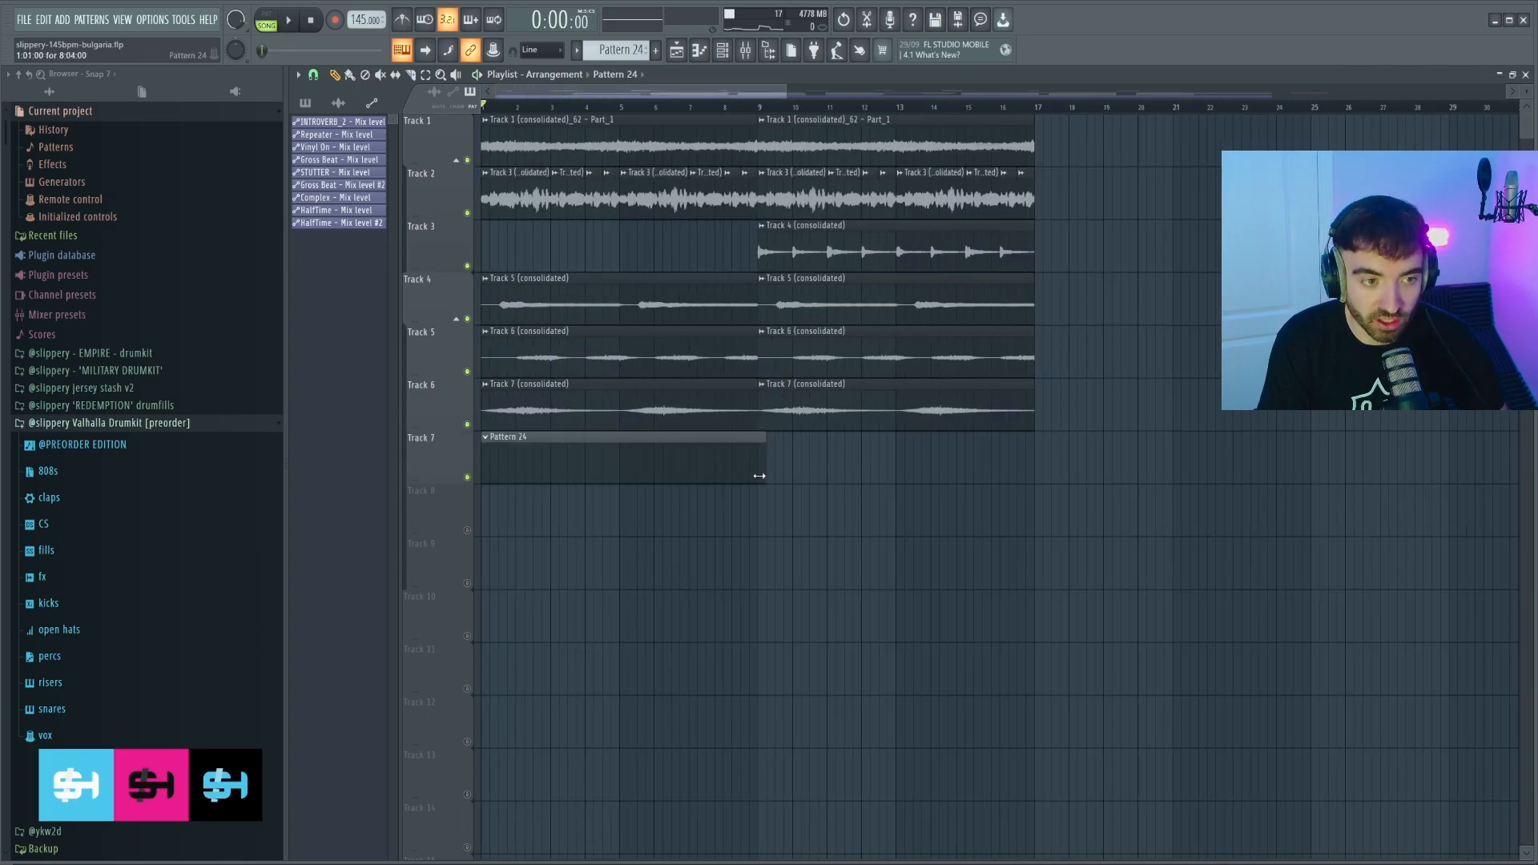
{"action": "key", "text": "ctrl+b"}
{"action": "left_click", "coordinate": [48, 471]}
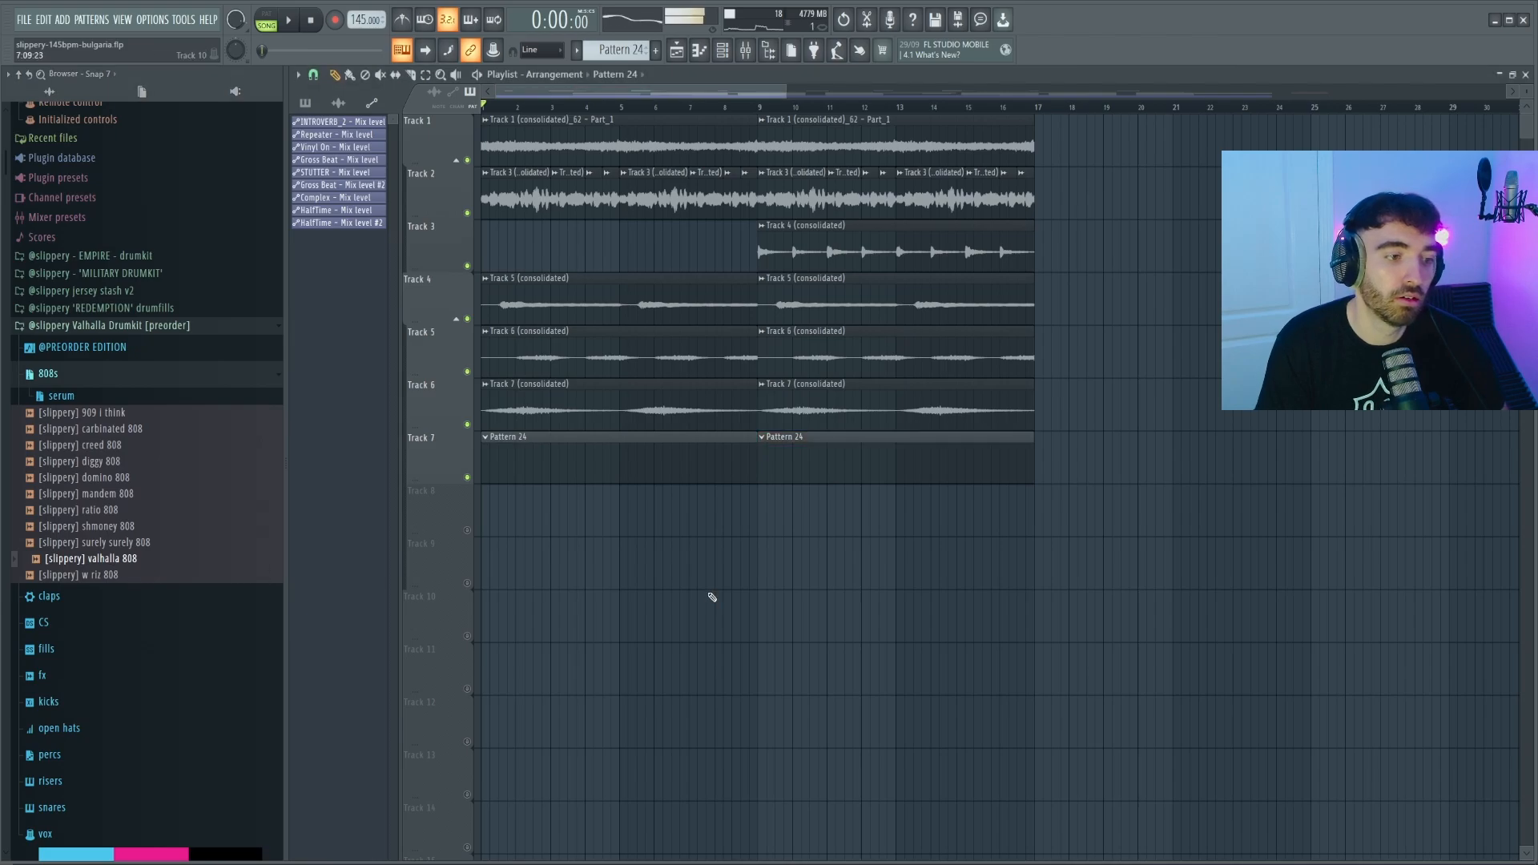
{"action": "key", "text": "F6"}
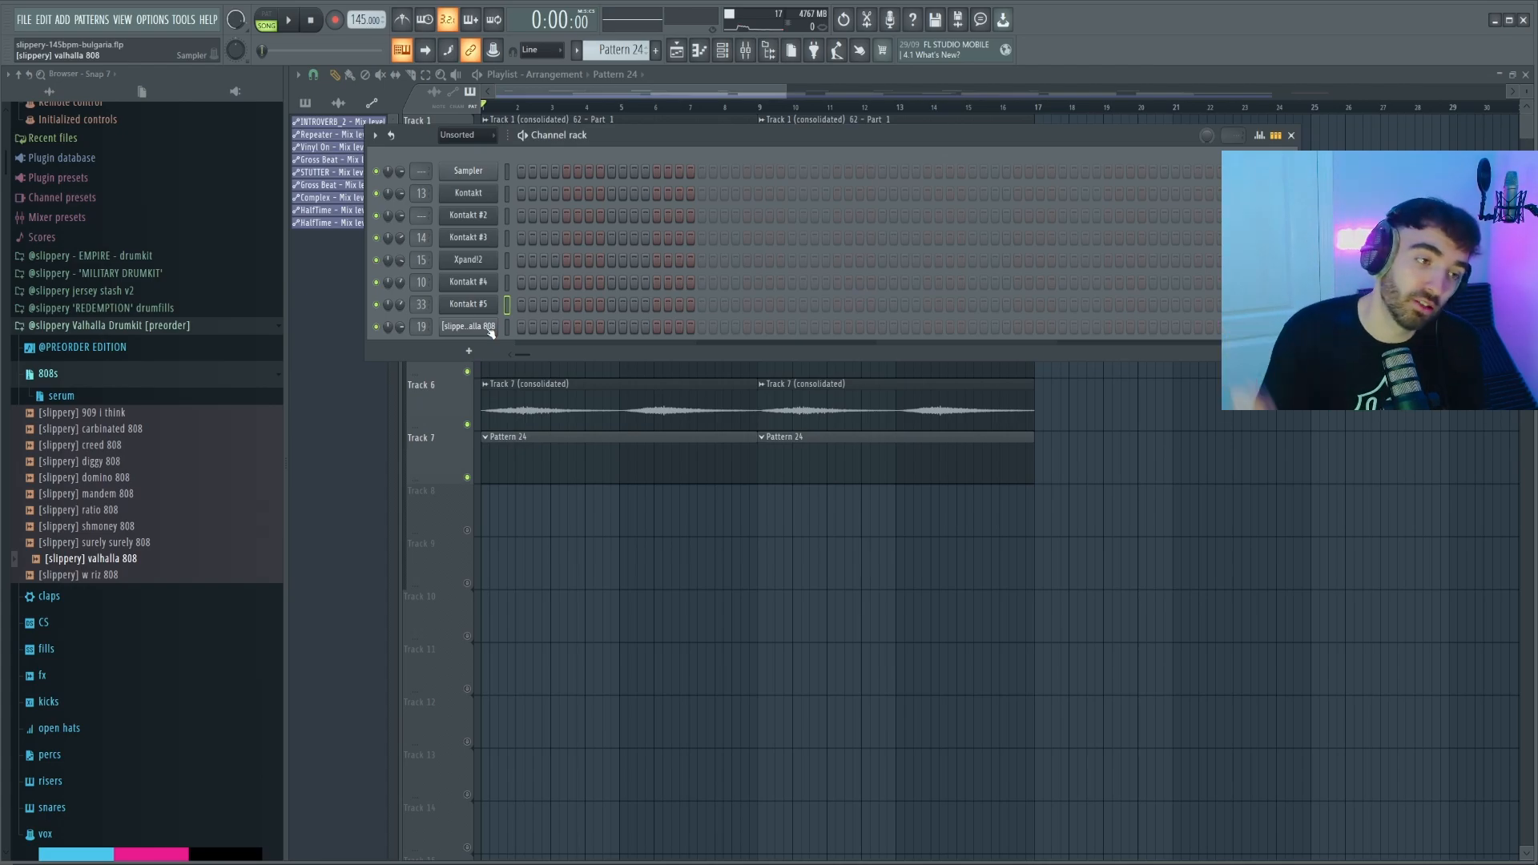
Lengthen the second D5 808 note and raise the selected slide notes an octave.
{"action": "key", "text": "F7"}
{"action": "key", "text": "space"}
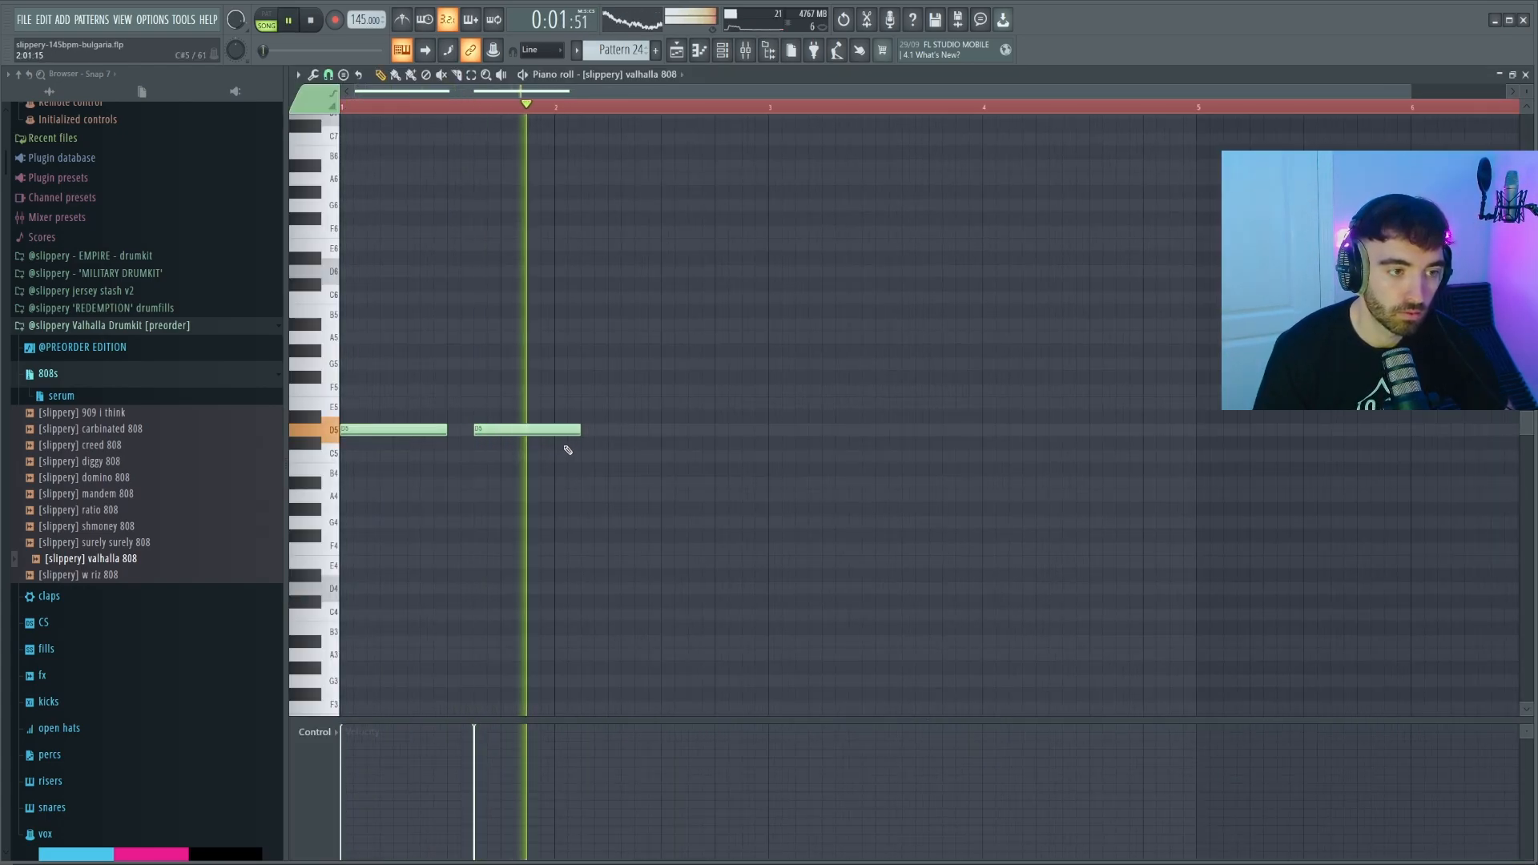
{"action": "left_click_drag", "start_coordinate": [598, 433], "coordinate": [603, 433]}
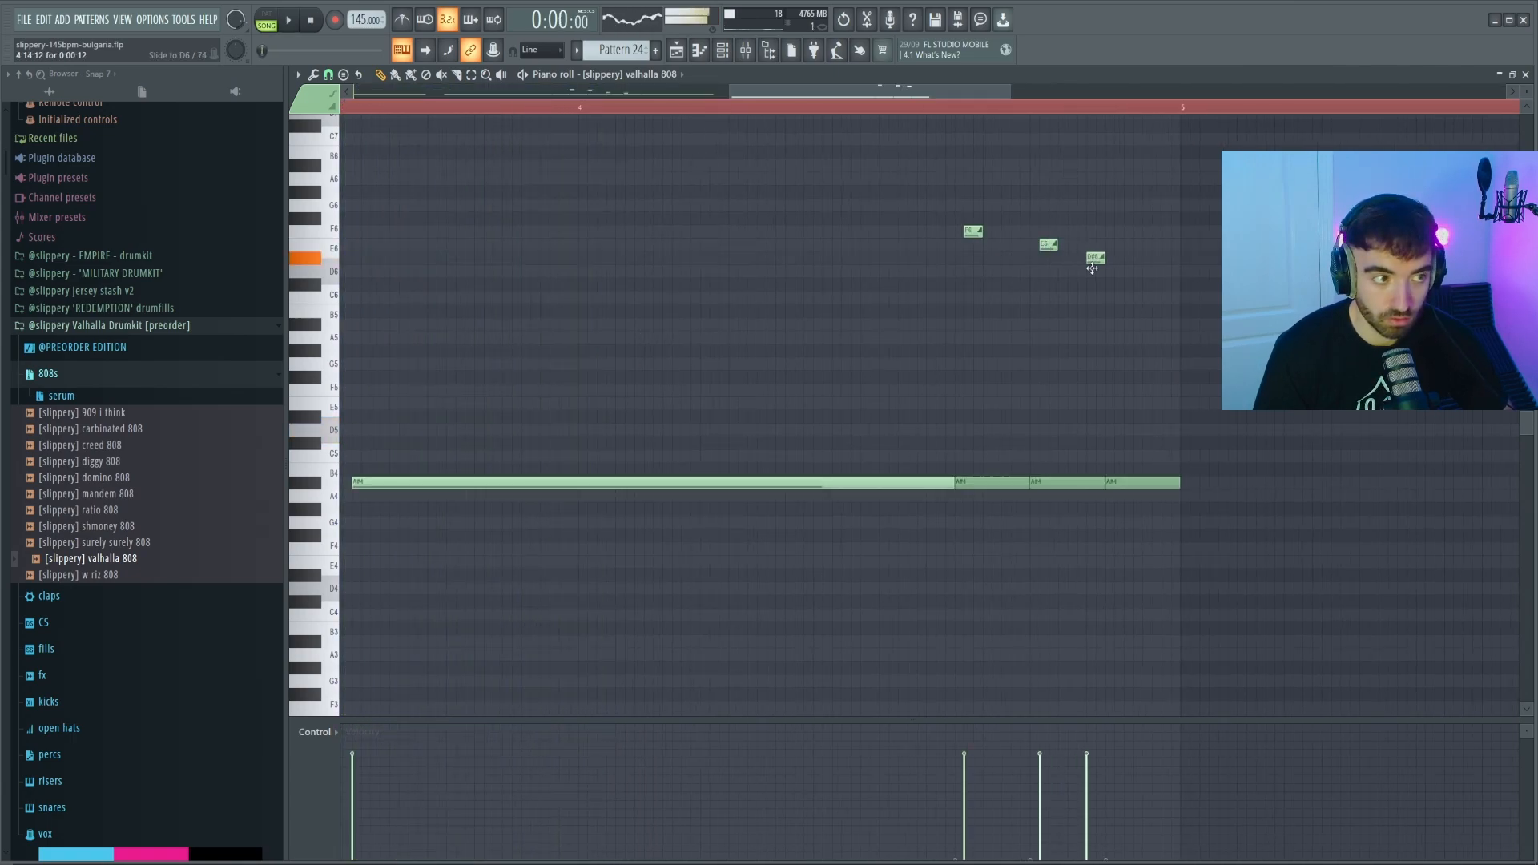
{"action": "scroll", "coordinate": [1097, 320], "scroll_direction": "down", "scroll_amount": 4, "text": "ctrl"}
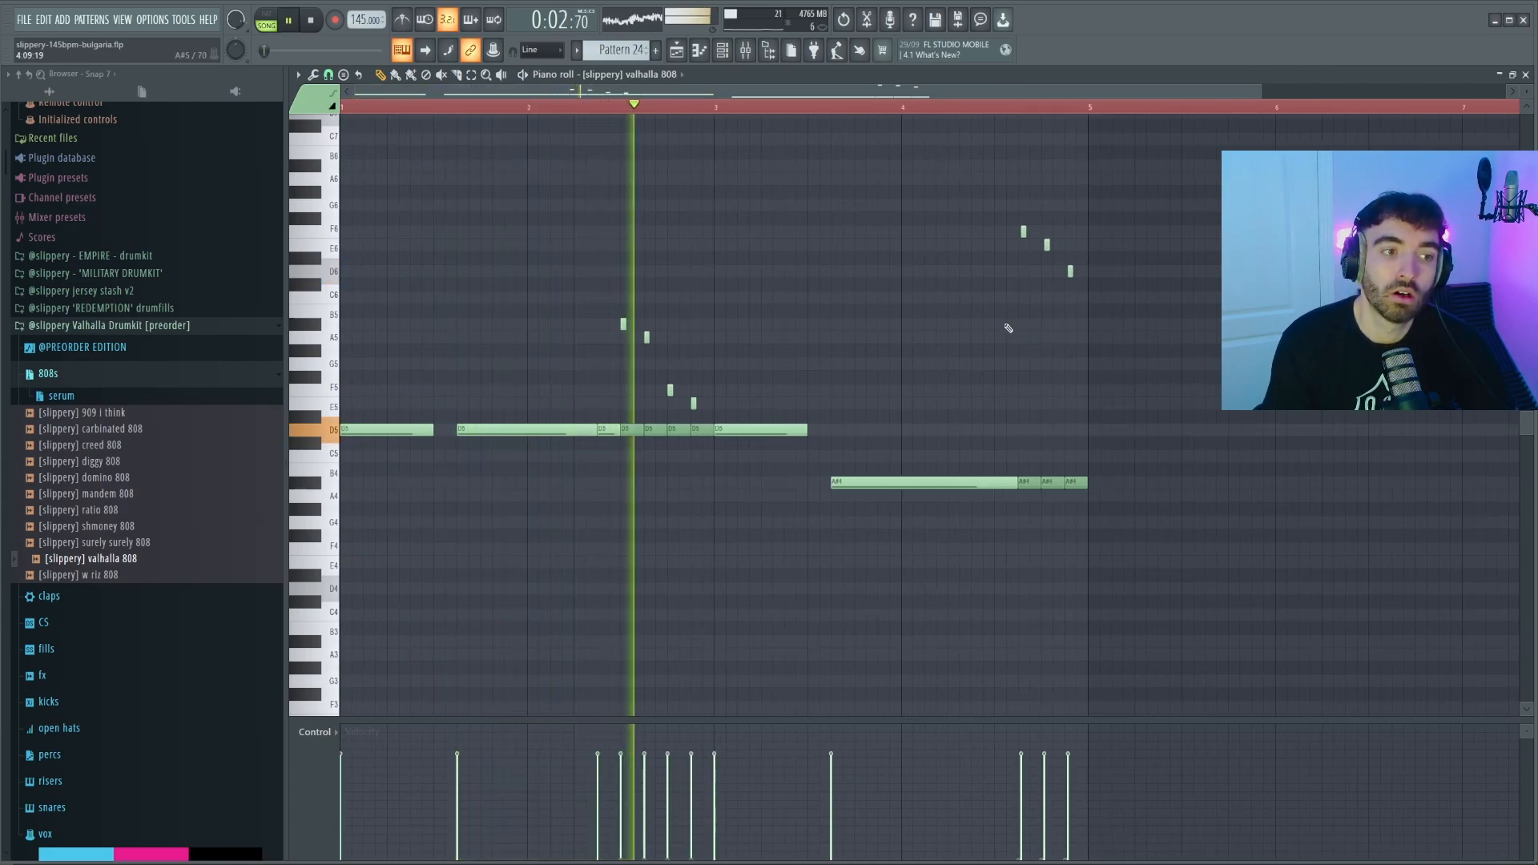
{"action": "scroll", "coordinate": [978, 352], "scroll_direction": "down", "scroll_amount": 1, "text": "ctrl"}
{"action": "scroll", "coordinate": [937, 374], "scroll_direction": "down", "scroll_amount": 1, "text": "ctrl"}
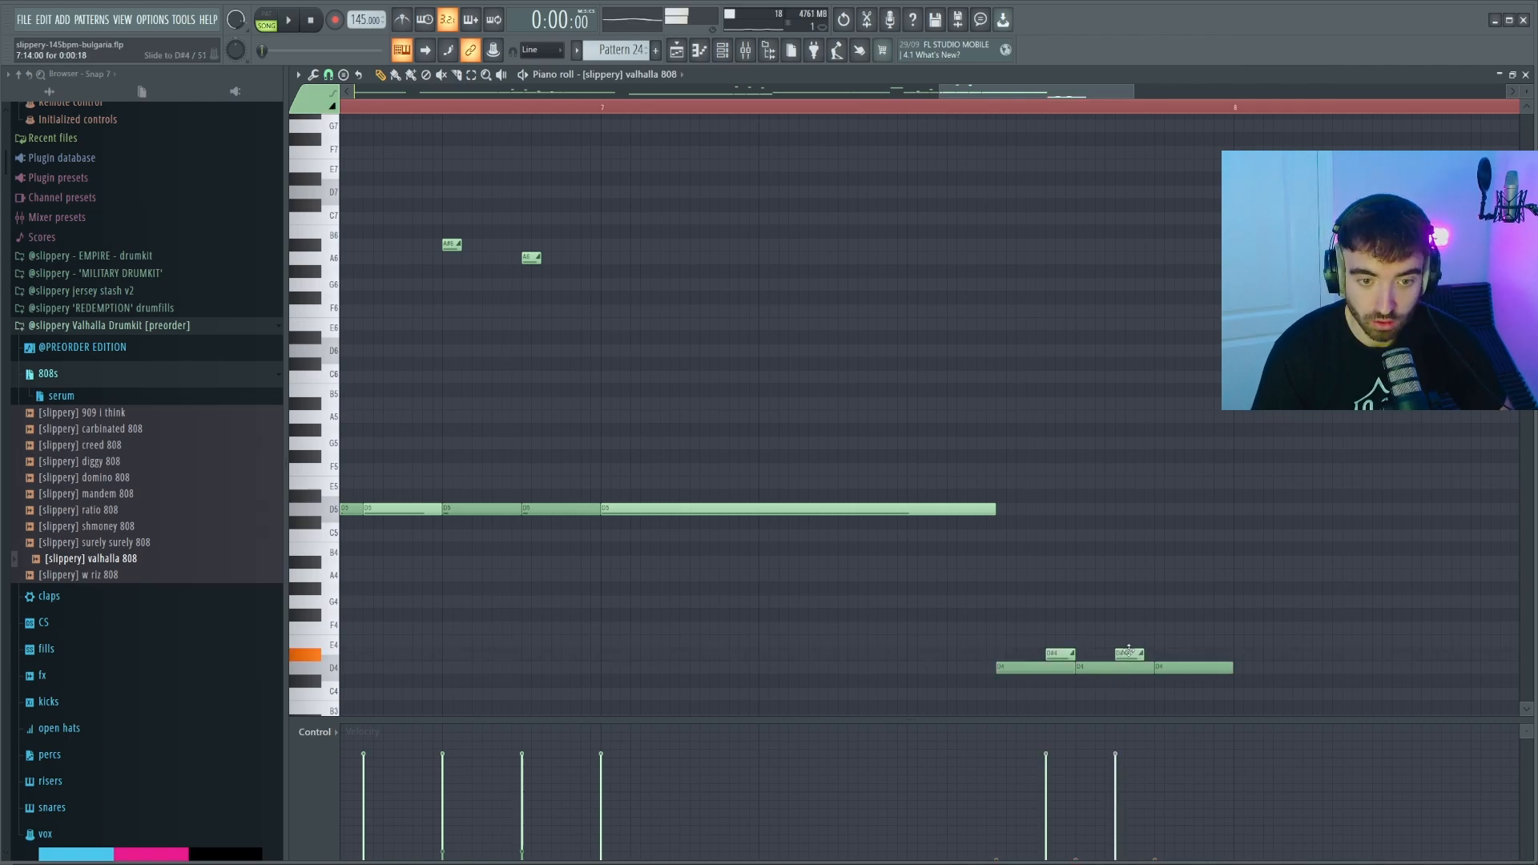
{"action": "key", "text": "ctrl+Up"}
{"action": "key", "text": "ctrl+Up"}
{"action": "key", "text": "ctrl+Up"}
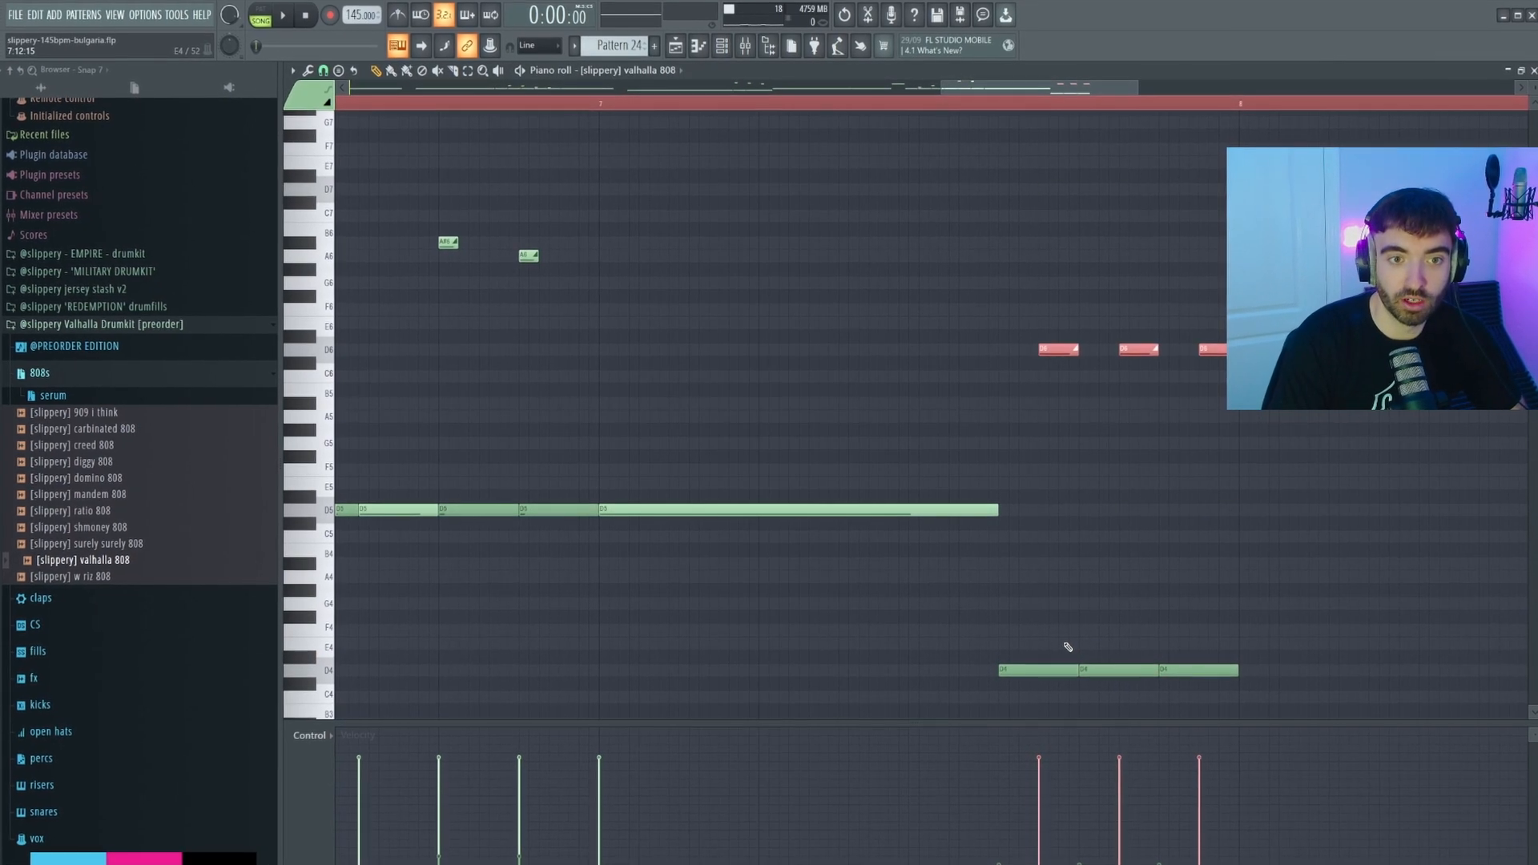
{"action": "scroll", "coordinate": [984, 439], "scroll_direction": "down", "scroll_amount": 3, "text": "ctrl"}
{"action": "scroll", "coordinate": [984, 438], "scroll_direction": "down", "scroll_amount": 3, "text": "ctrl"}
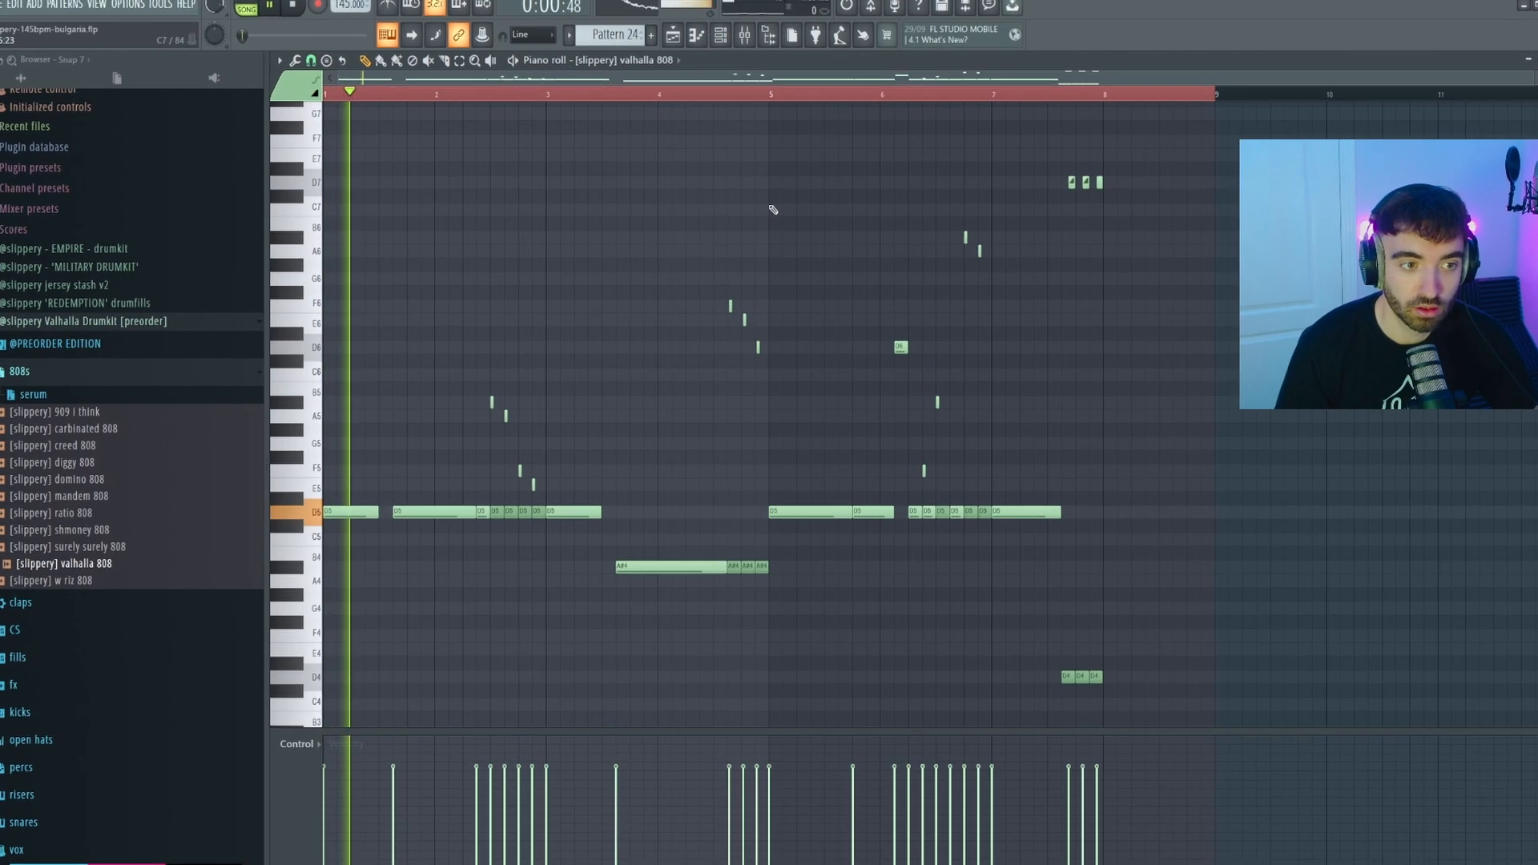
Add a short D5 note at bar 8 and raise it an octave to D6.
{"action": "left_click", "coordinate": [715, 96]}
{"action": "key", "text": "space"}
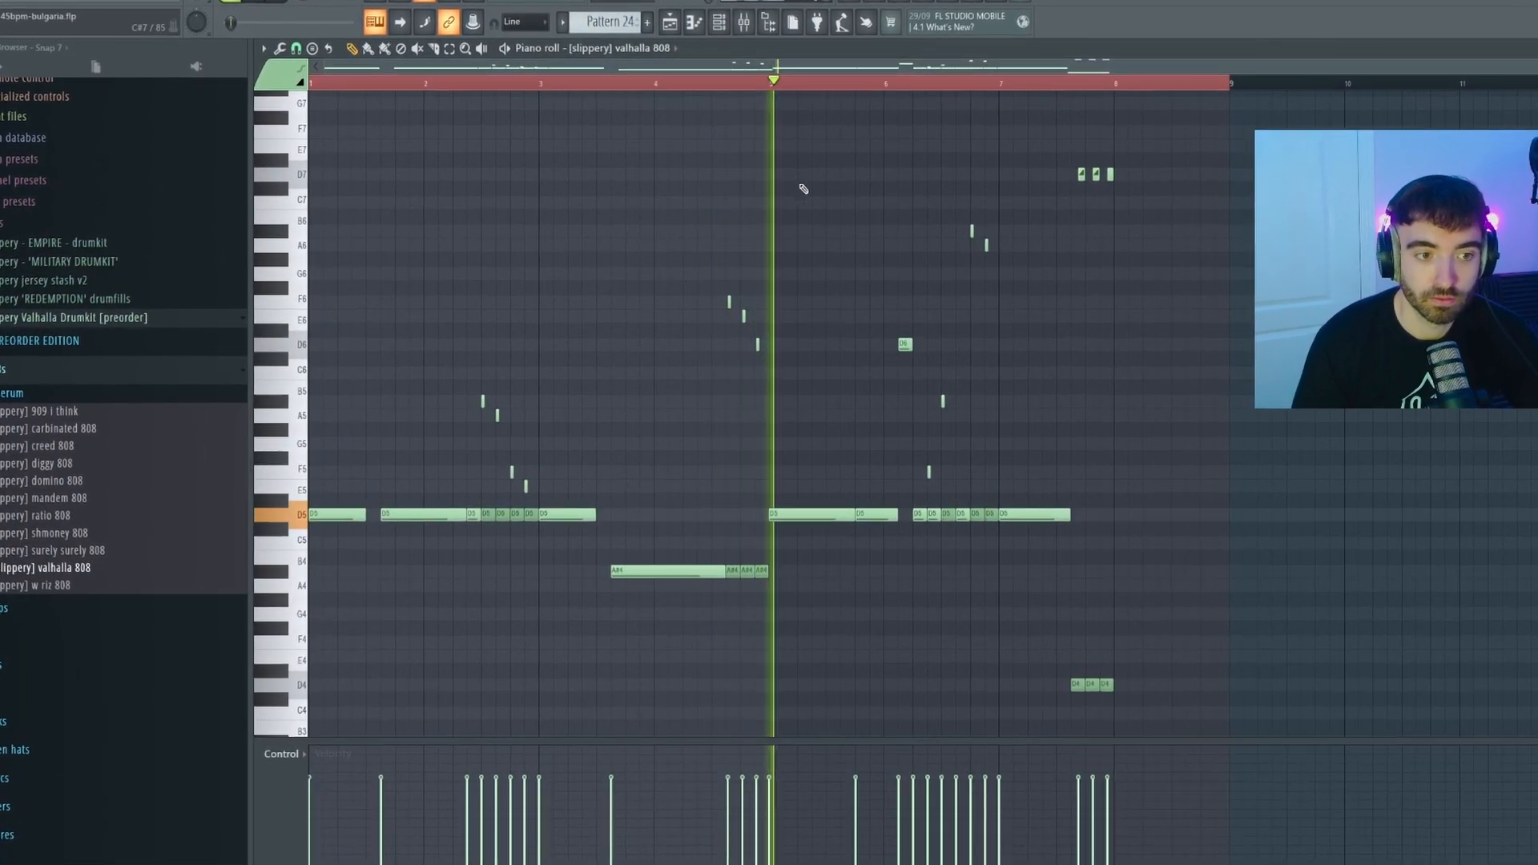
{"action": "scroll", "coordinate": [1105, 346], "scroll_direction": "up", "scroll_amount": 2, "text": "ctrl"}
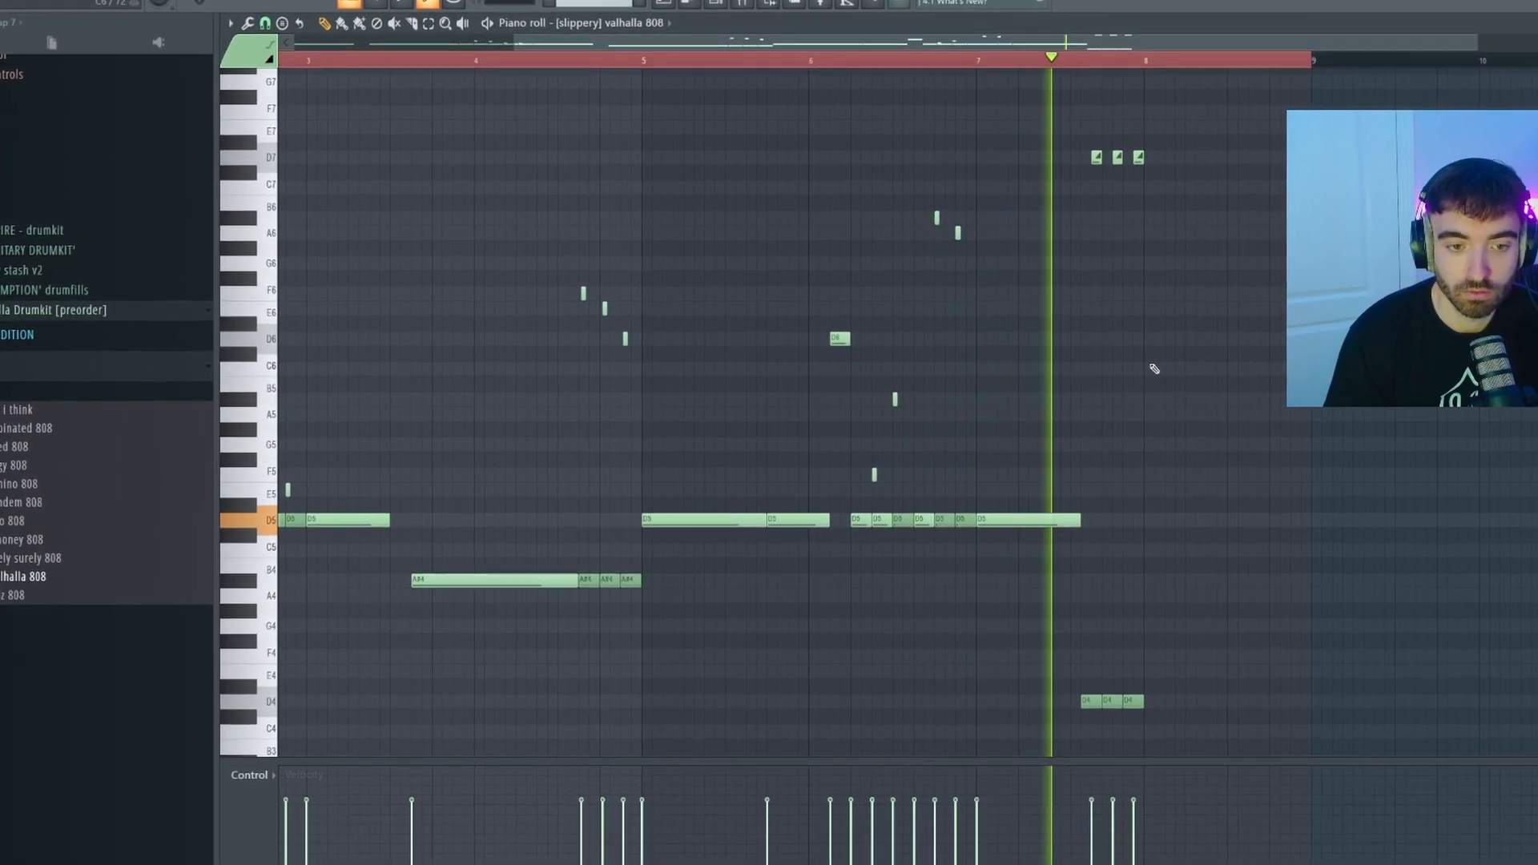
{"action": "left_click", "coordinate": [1169, 521]}
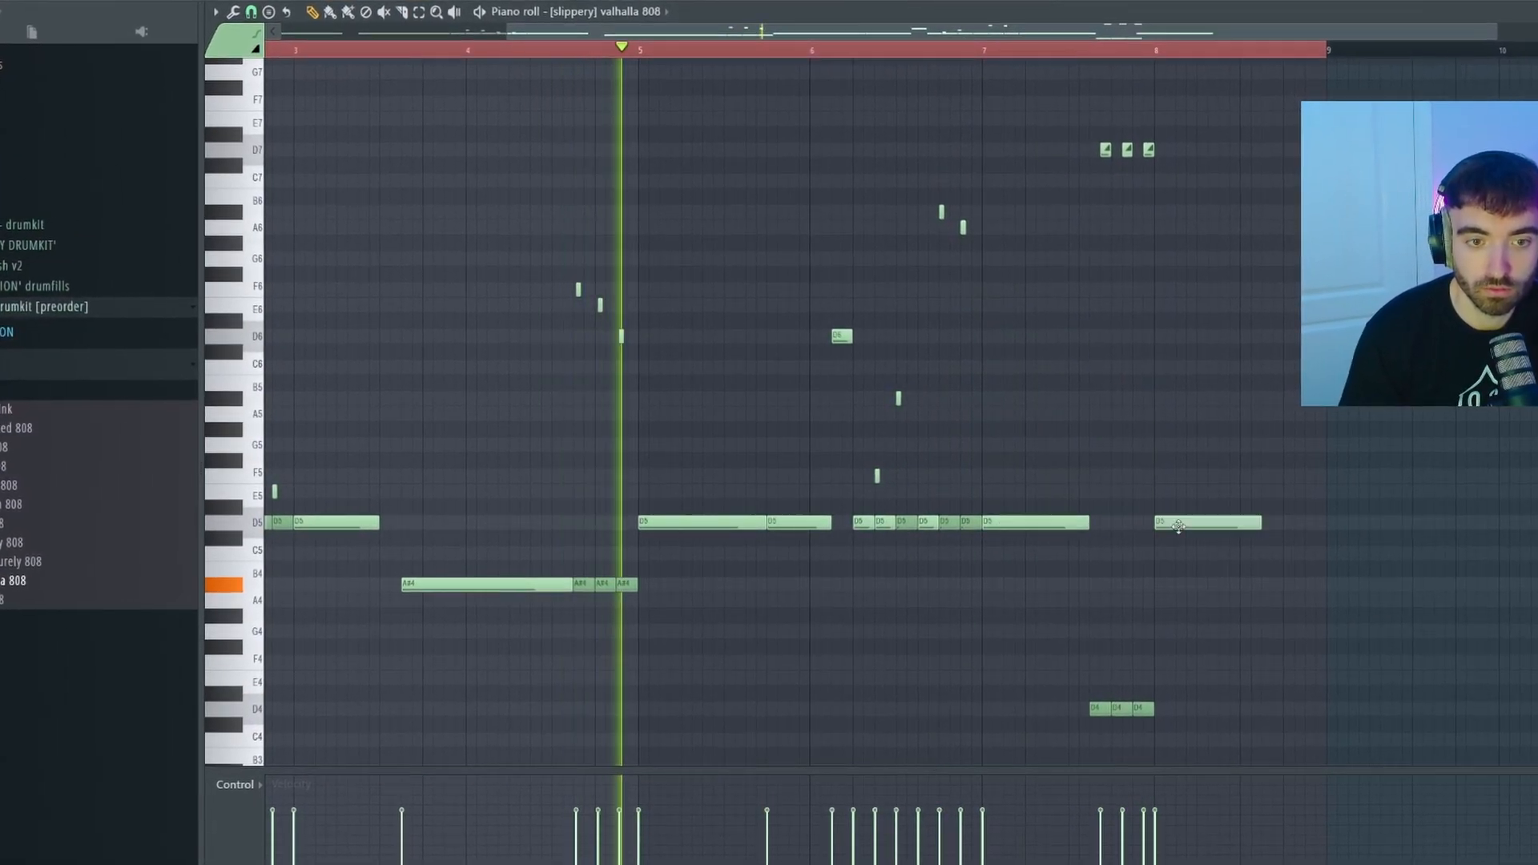
{"action": "scroll", "coordinate": [1202, 550], "scroll_direction": "up", "scroll_amount": 2, "text": "ctrl"}
{"action": "left_click_drag", "start_coordinate": [1309, 527], "coordinate": [1149, 535]}
{"action": "left_click", "coordinate": [1205, 513]}
{"action": "right_click", "coordinate": [1218, 512]}
{"action": "key", "text": "ctrl+Up"}
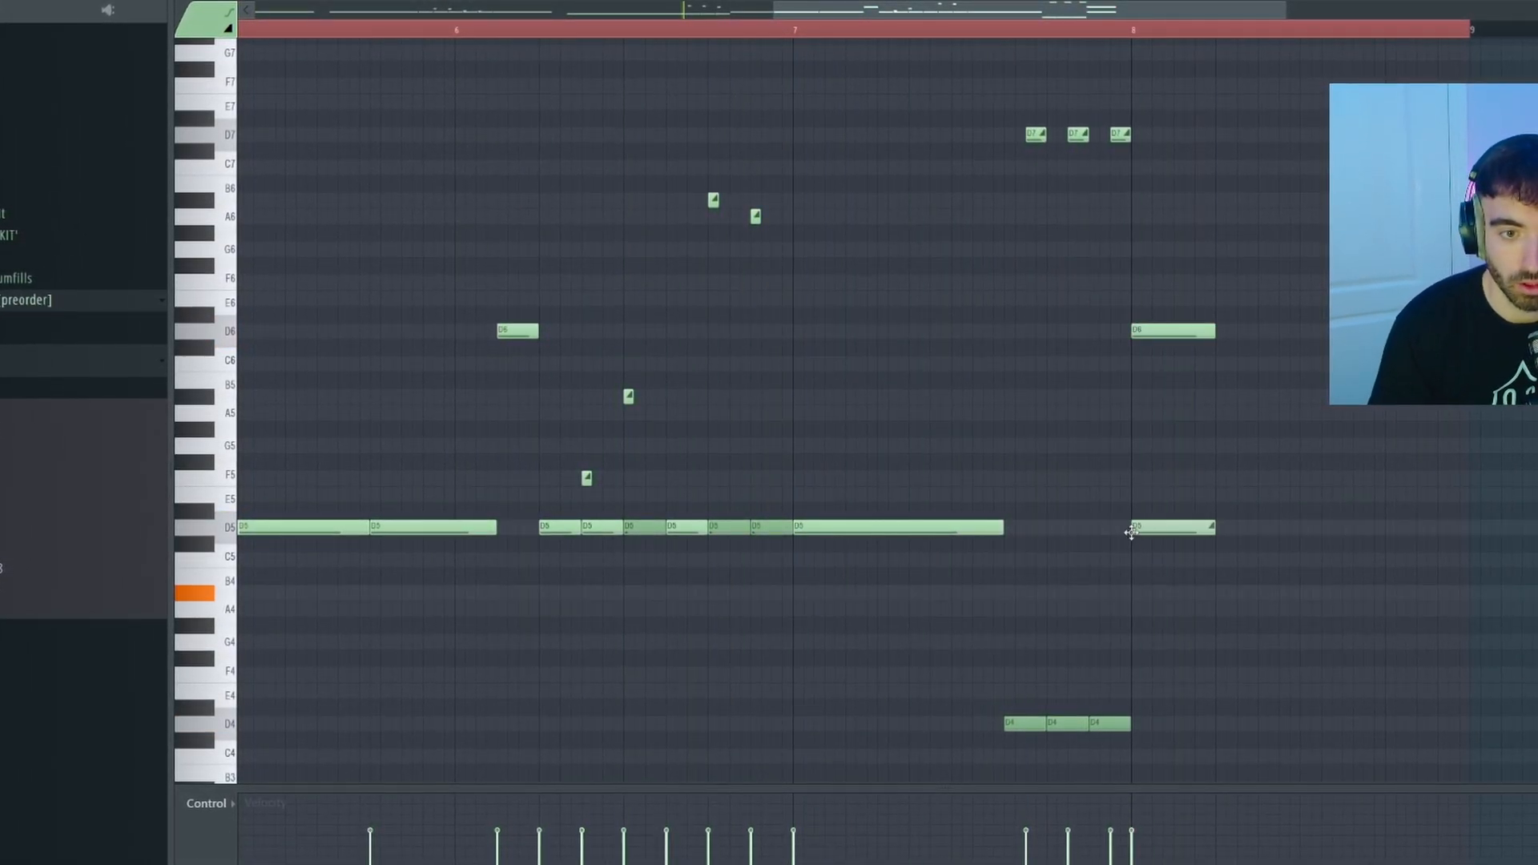
Paste the copied 808 notes after bar 8 and check playback from bar 7.
{"action": "left_click", "coordinate": [801, 34]}
{"action": "key", "text": "space"}
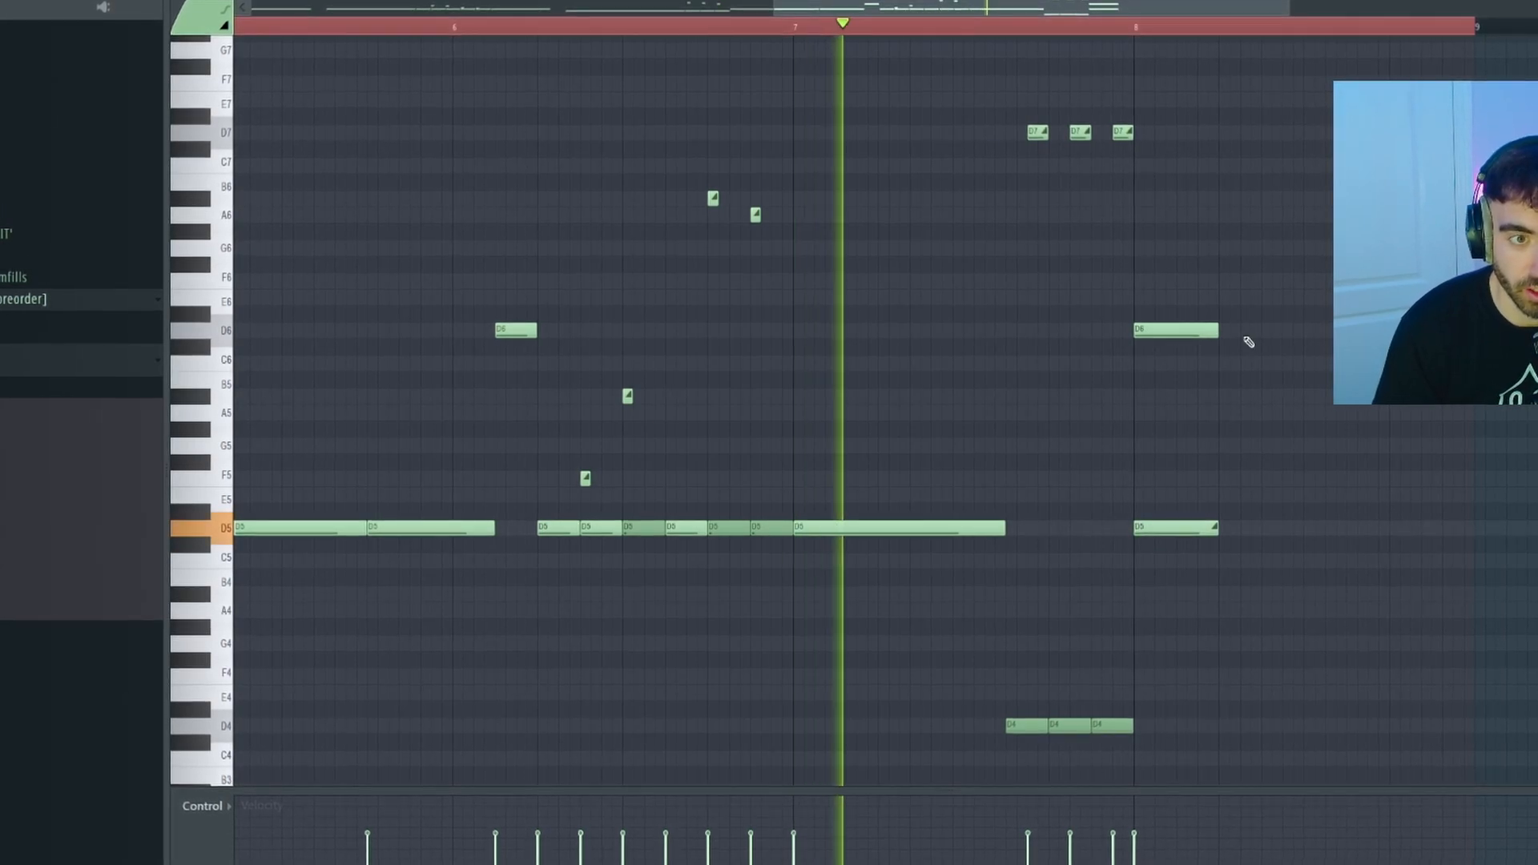
{"action": "scroll", "coordinate": [1247, 330], "scroll_direction": "up", "scroll_amount": 2, "text": "ctrl"}
{"action": "key", "text": "ctrl+v"}
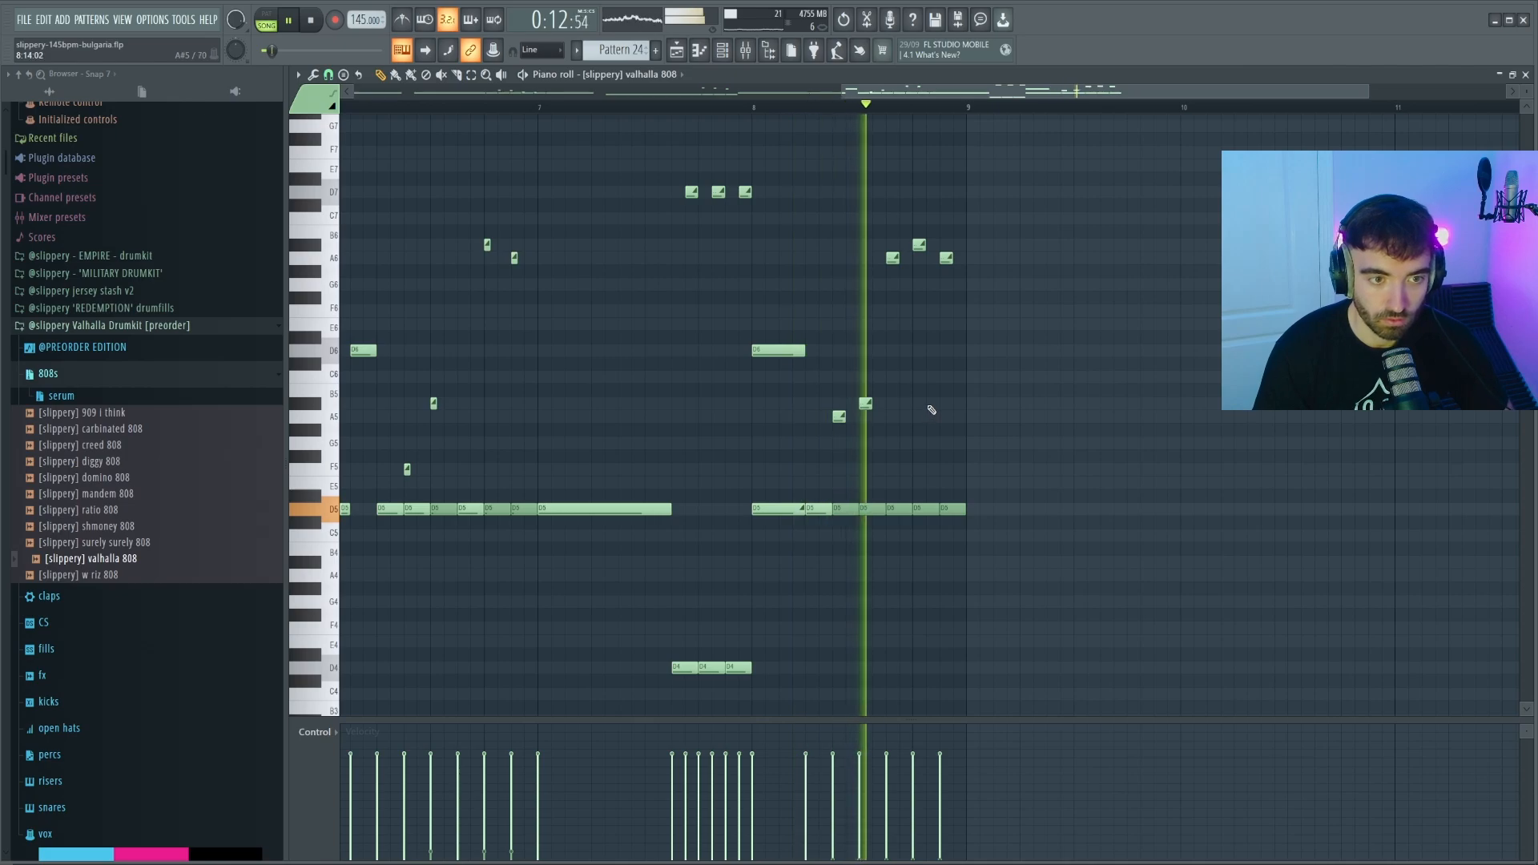
{"action": "scroll", "coordinate": [945, 408], "scroll_direction": "down", "scroll_amount": 4, "text": "ctrl"}
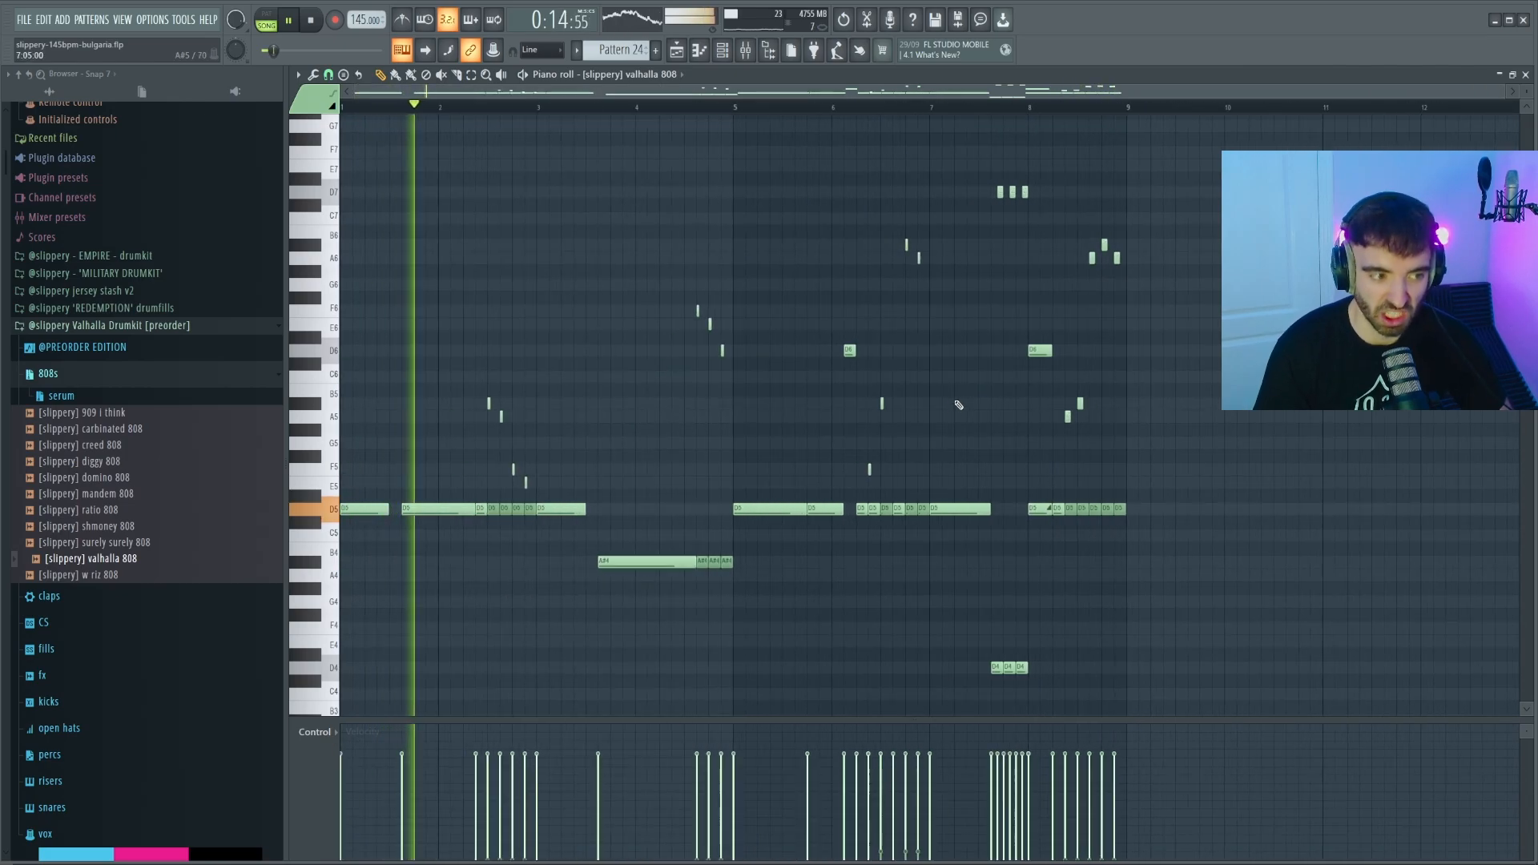
{"action": "key", "text": "space"}
{"action": "key", "text": "F6"}
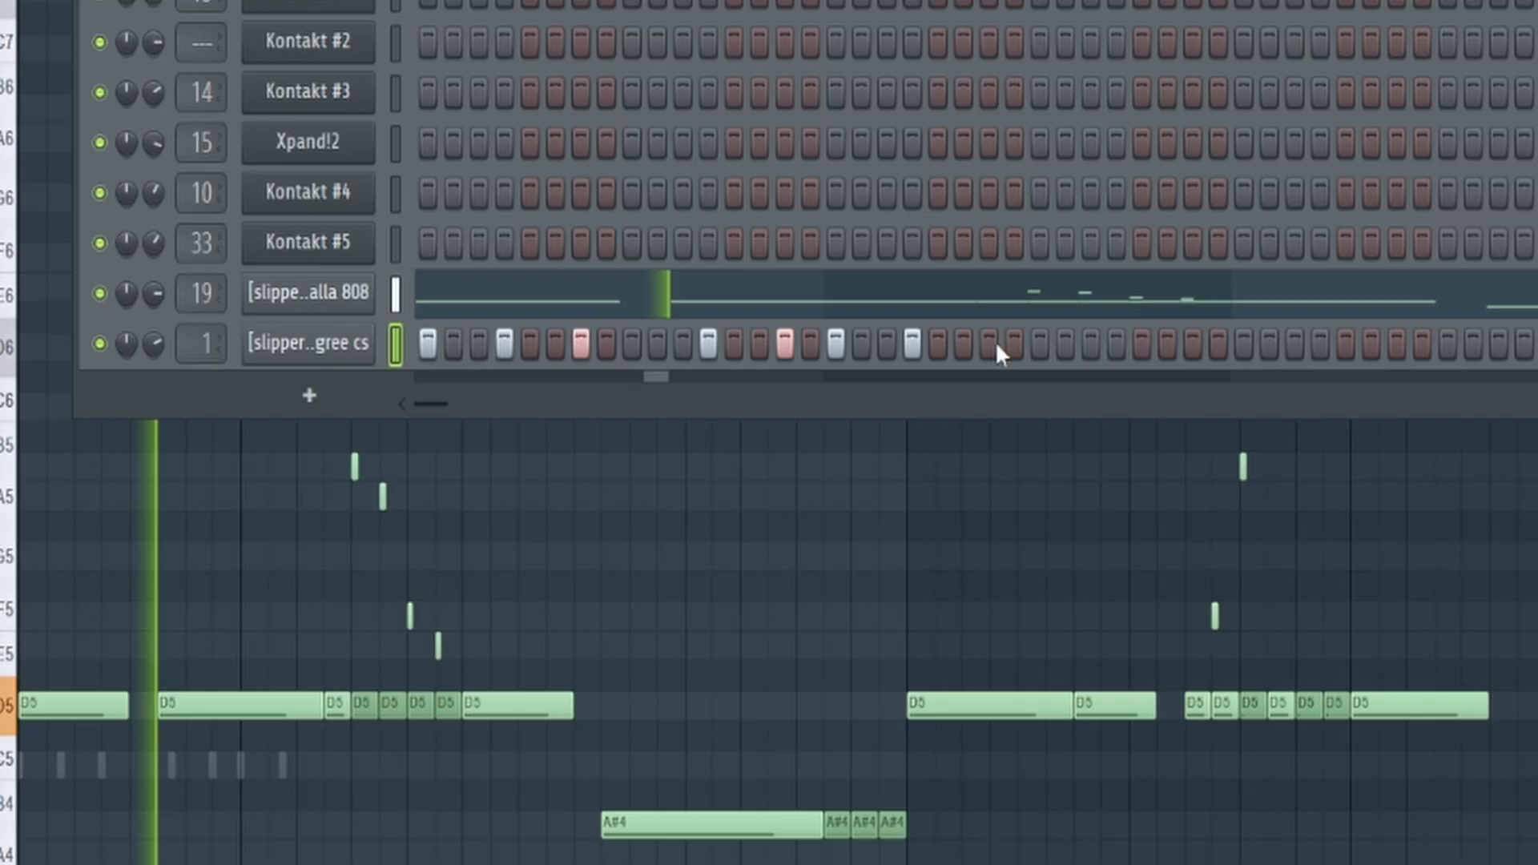
Add degree cs hi-hat hits at steps 23, 25, 28 and 31.
{"action": "left_click", "coordinate": [771, 349]}
{"action": "left_click", "coordinate": [792, 349]}
{"action": "left_click", "coordinate": [826, 350]}
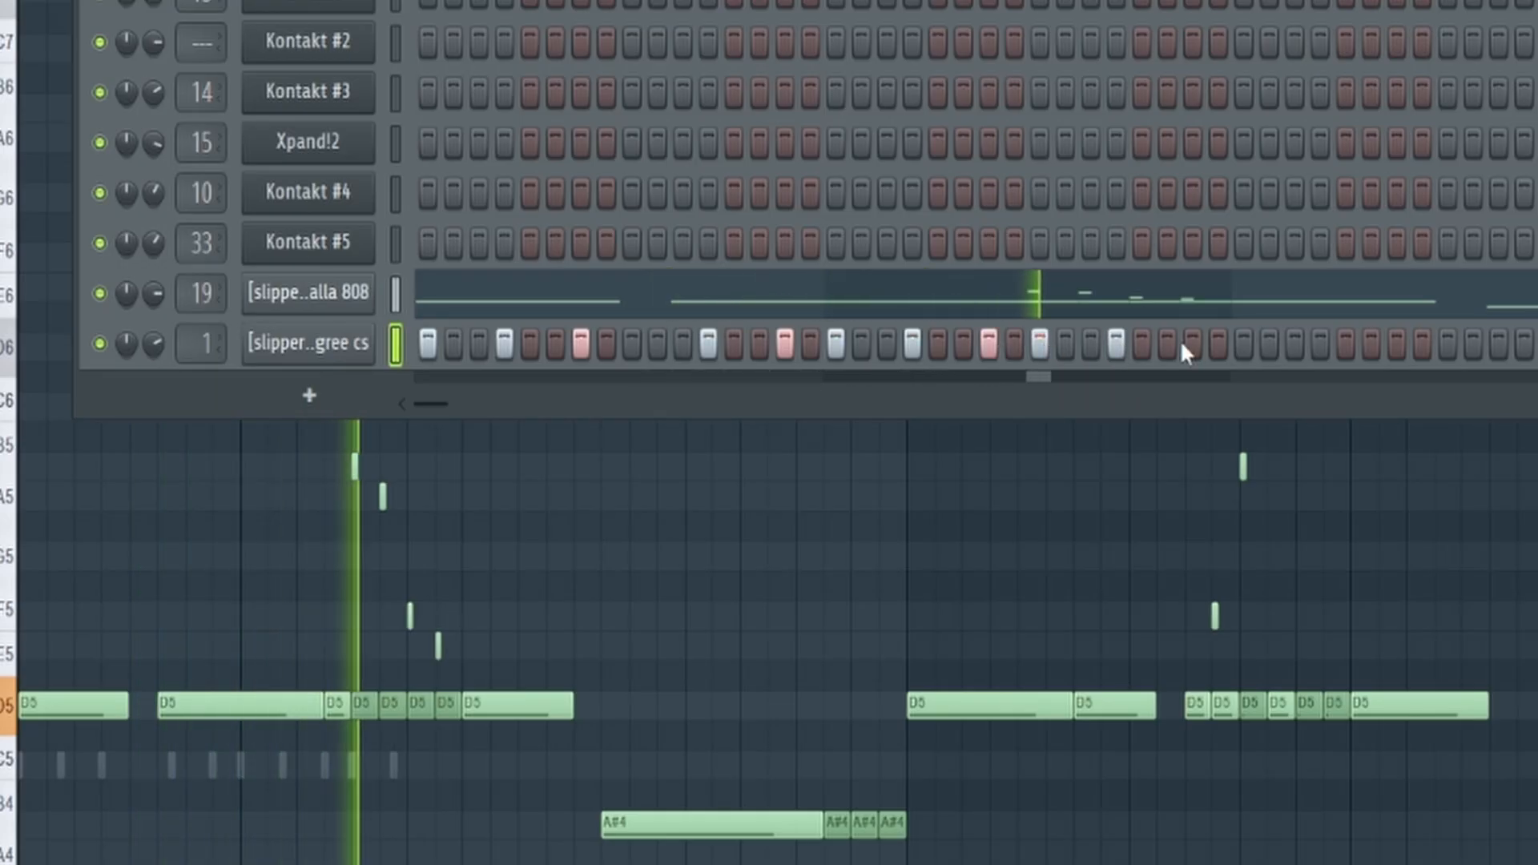
{"action": "left_click", "coordinate": [1192, 346]}
{"action": "scroll", "coordinate": [388, 420], "scroll_direction": "up", "scroll_amount": 3, "text": "ctrl"}
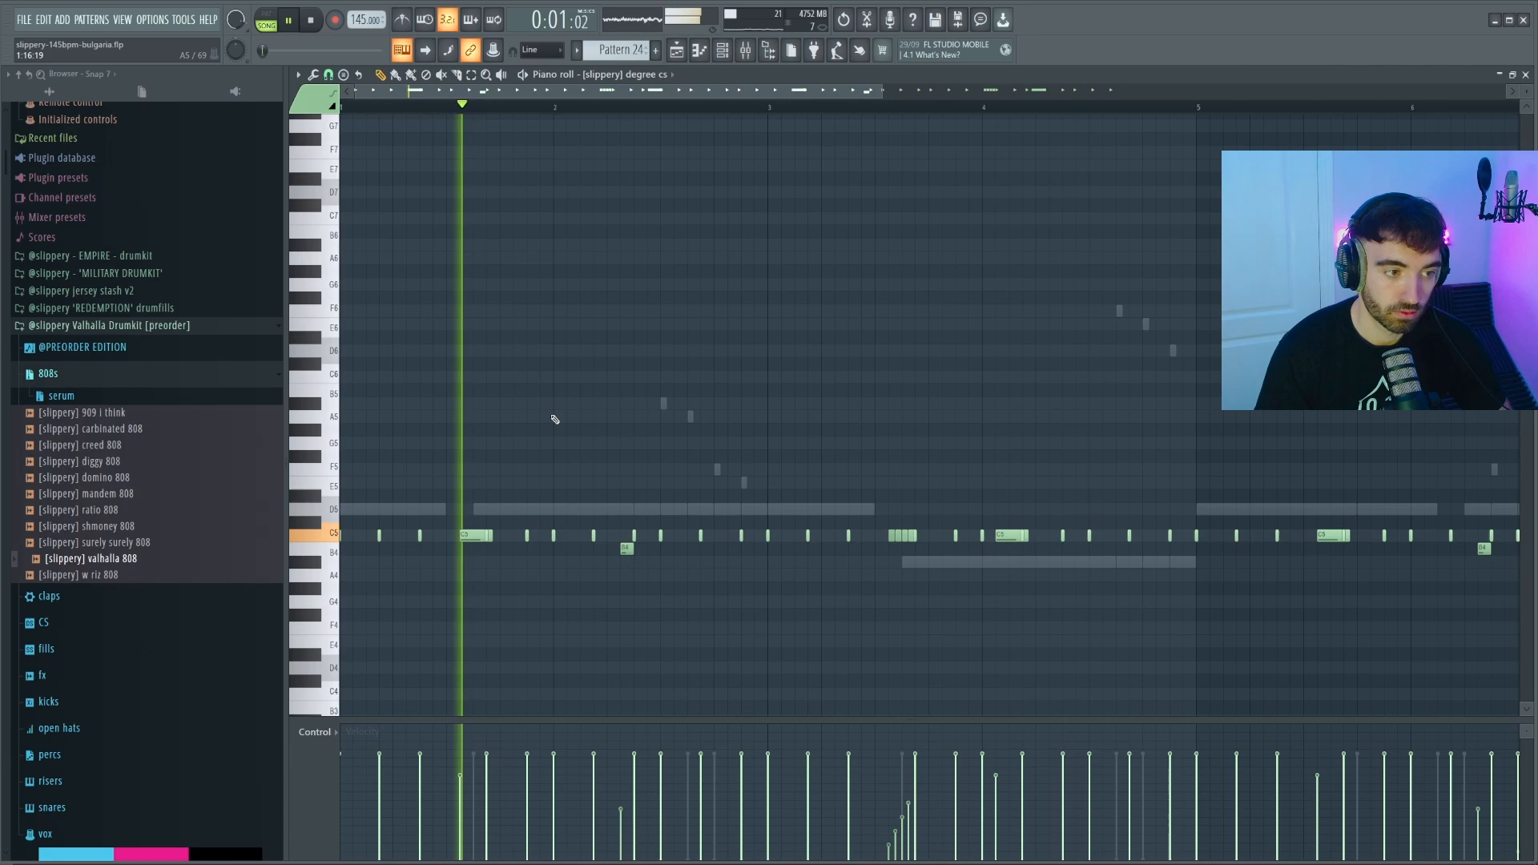
{"action": "scroll", "coordinate": [555, 424], "scroll_direction": "down", "scroll_amount": 2, "text": "ctrl"}
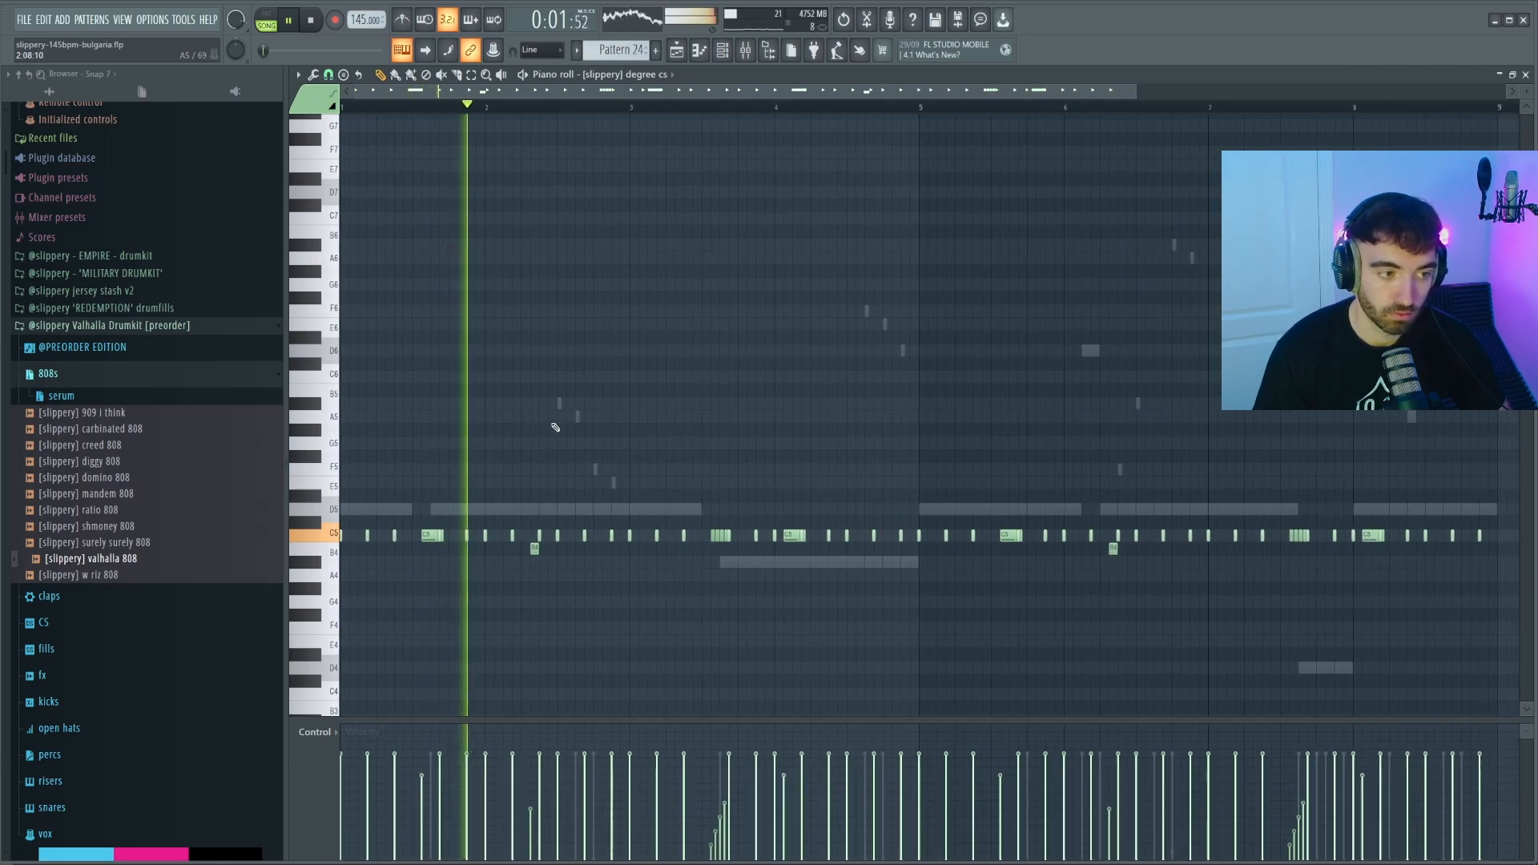
{"action": "scroll", "coordinate": [553, 425], "scroll_direction": "down", "scroll_amount": 1}
{"action": "scroll", "coordinate": [608, 410], "scroll_direction": "down", "scroll_amount": 1, "text": "ctrl"}
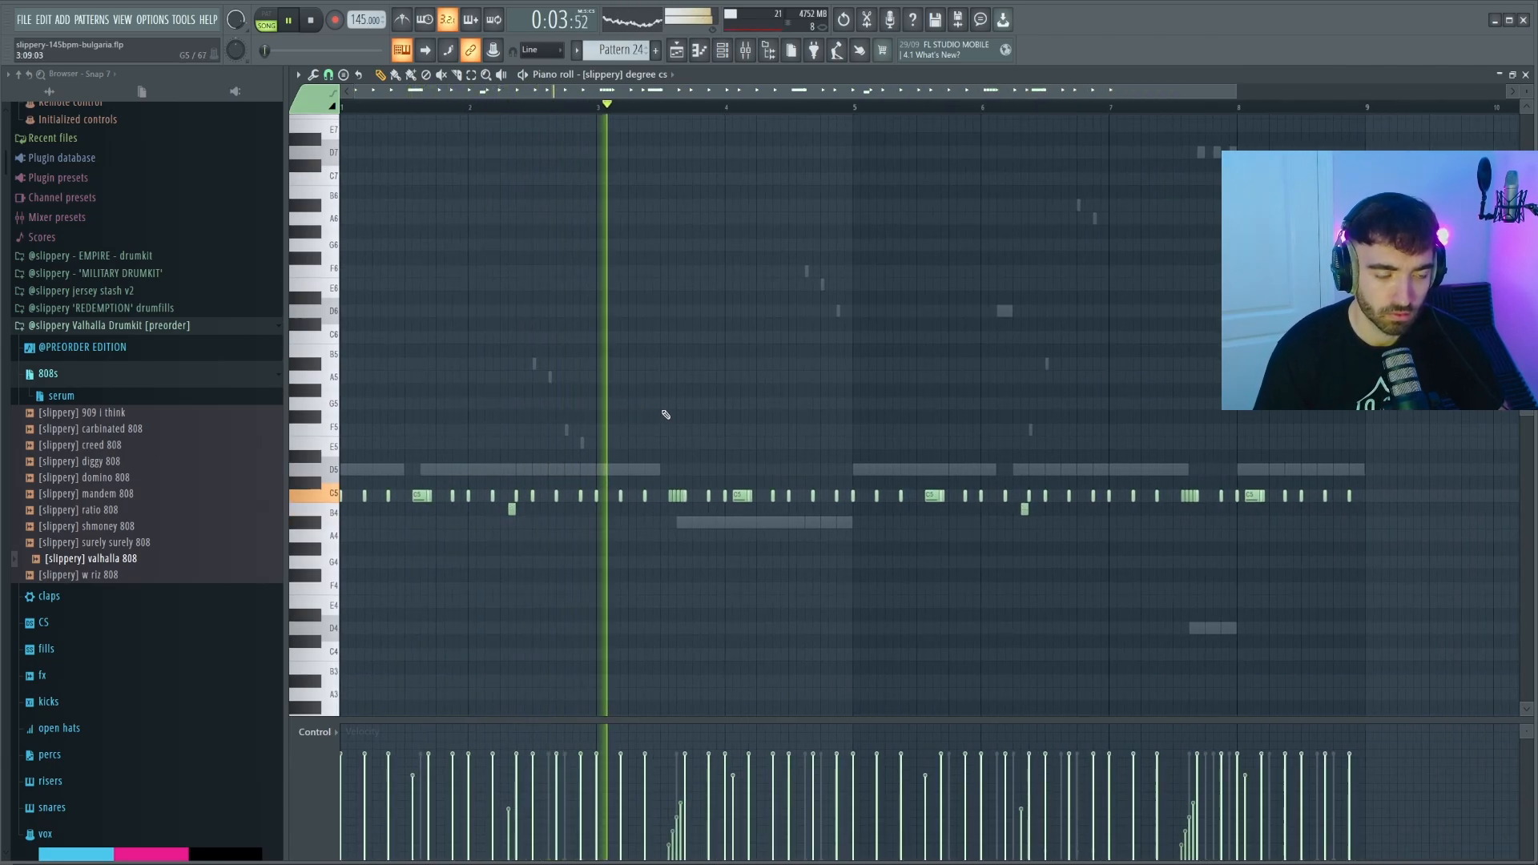
{"action": "scroll", "coordinate": [681, 410], "scroll_direction": "down", "scroll_amount": 2, "text": "ctrl"}
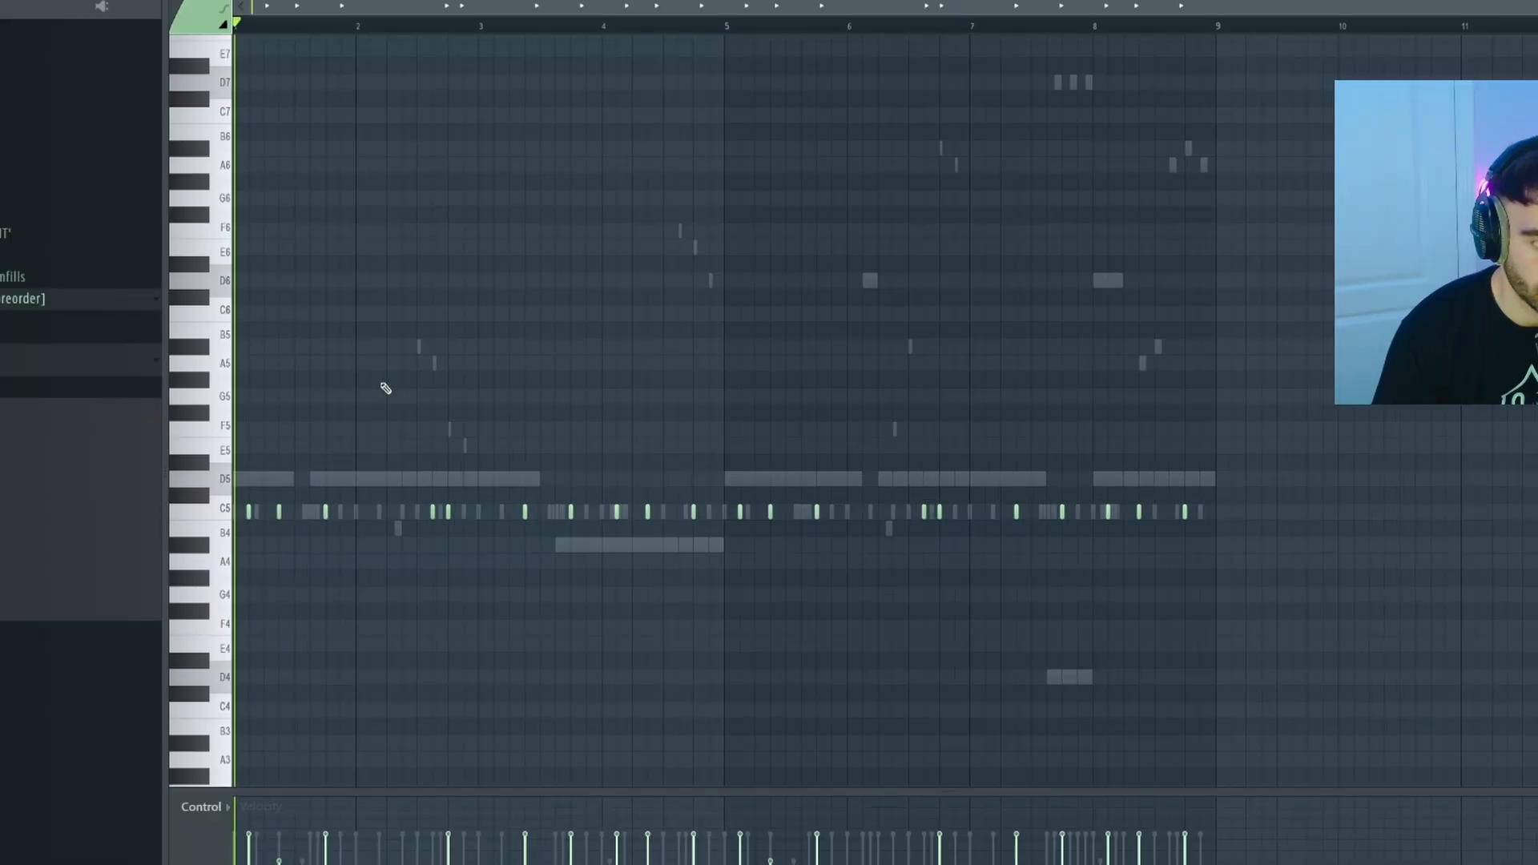
Review the baile cs piano roll, then stop playback and return to the Channel rack.
{"action": "scroll", "coordinate": [257, 499], "scroll_direction": "up", "scroll_amount": 5}
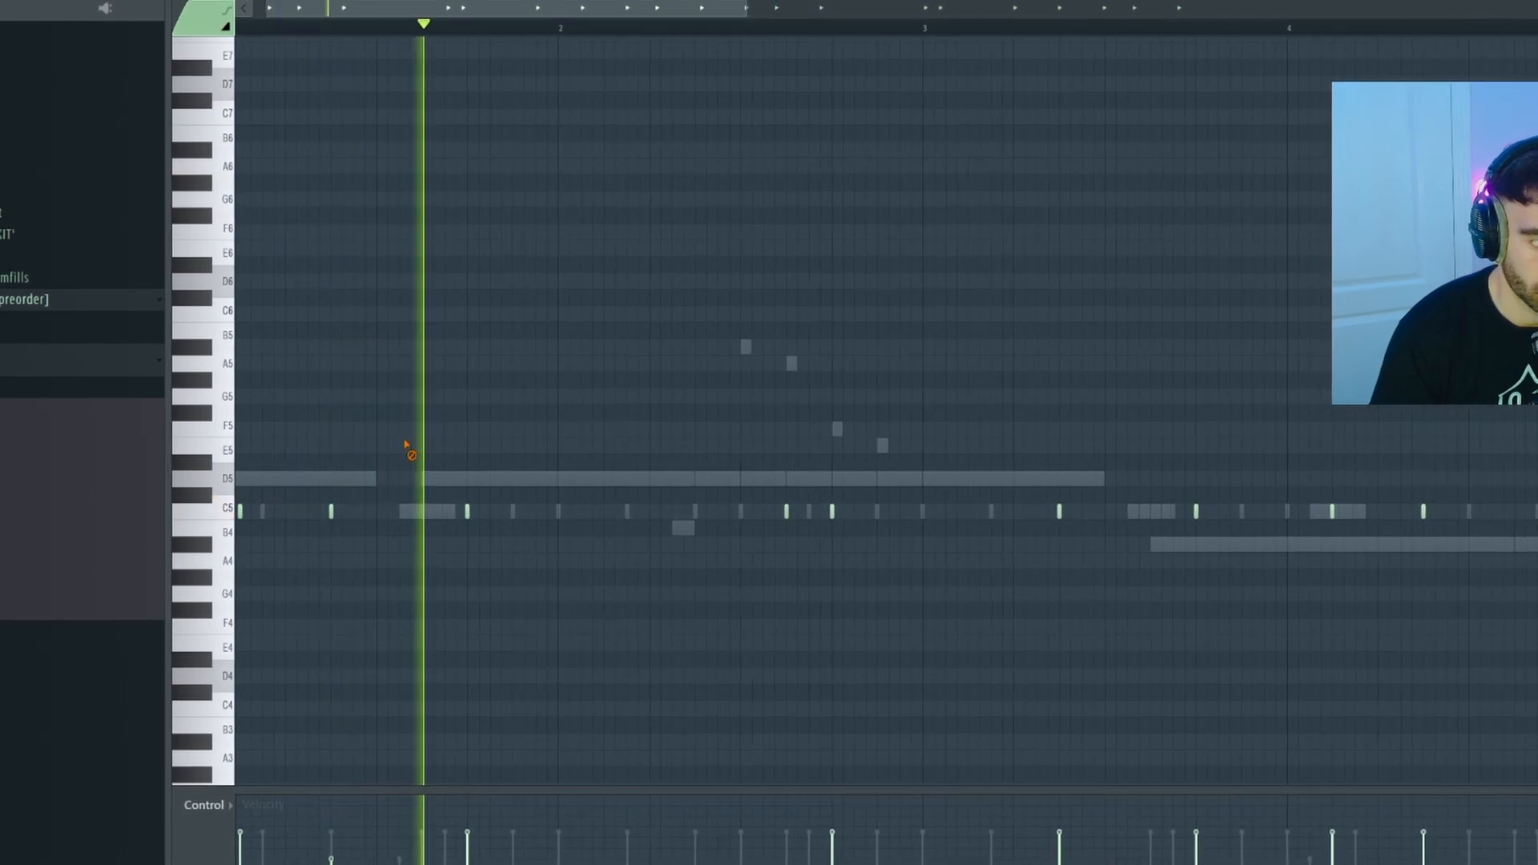
{"action": "scroll", "coordinate": [433, 433], "scroll_direction": "down", "scroll_amount": 4}
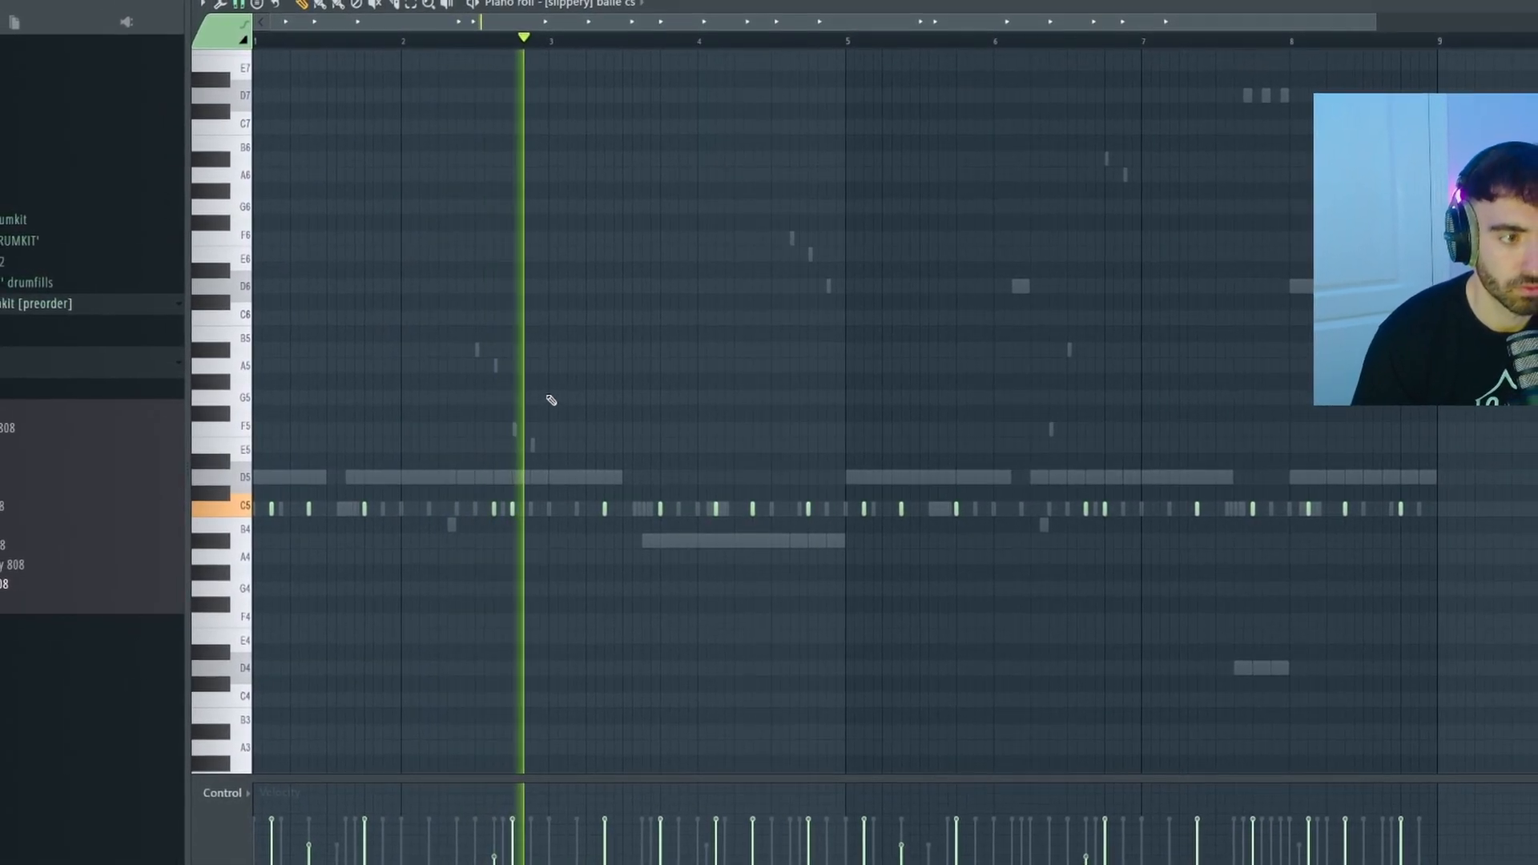
{"action": "scroll", "coordinate": [558, 402], "scroll_direction": "down", "scroll_amount": 1}
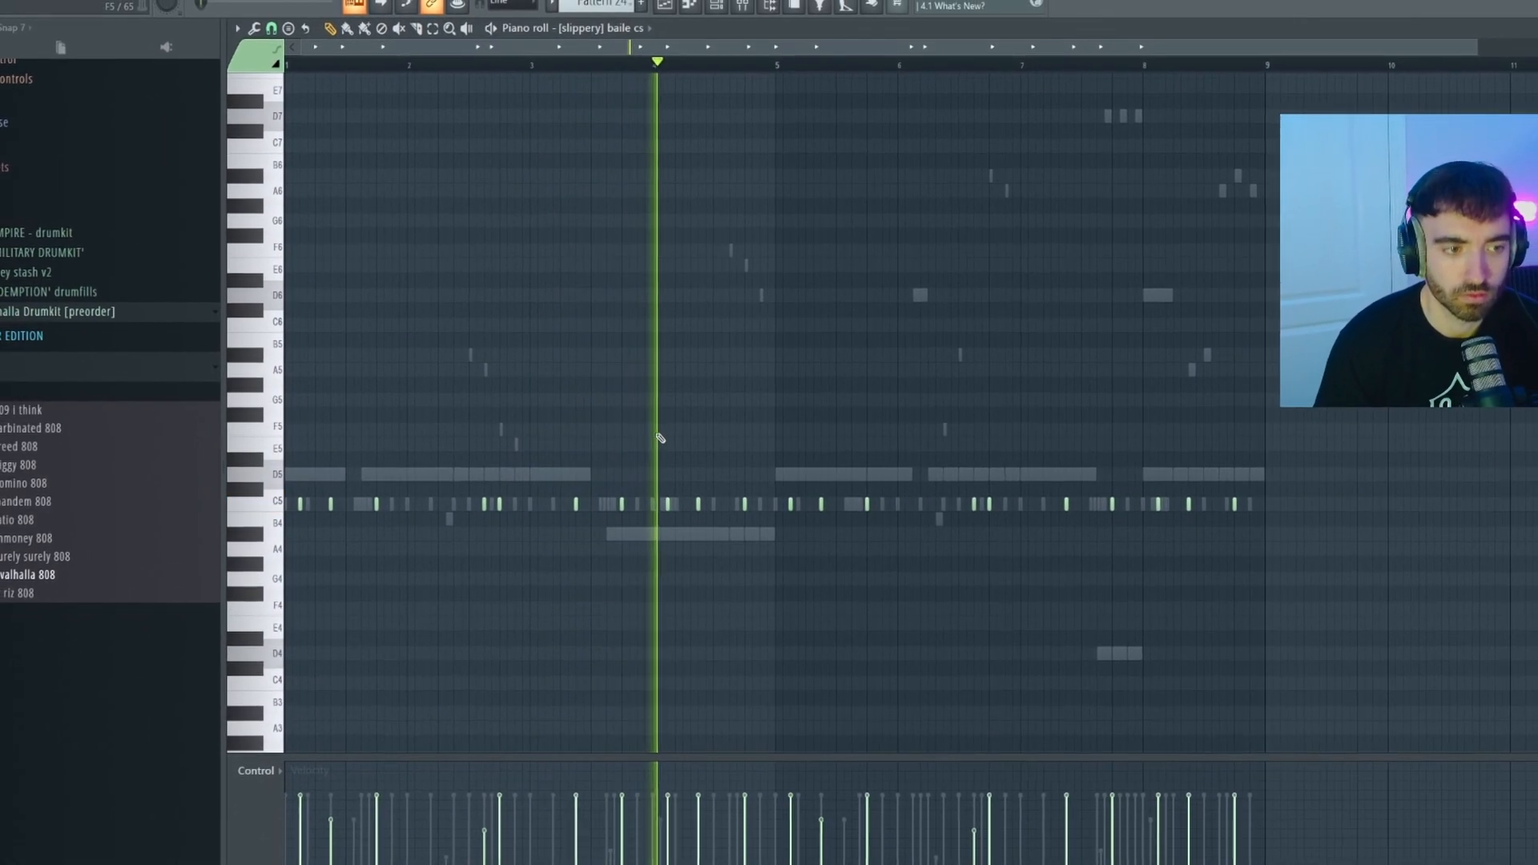
{"action": "scroll", "coordinate": [657, 437], "scroll_direction": "up", "scroll_amount": 1}
{"action": "scroll", "coordinate": [745, 445], "scroll_direction": "down", "scroll_amount": 1}
{"action": "scroll", "coordinate": [754, 443], "scroll_direction": "up", "scroll_amount": 2}
{"action": "scroll", "coordinate": [761, 439], "scroll_direction": "down", "scroll_amount": 3}
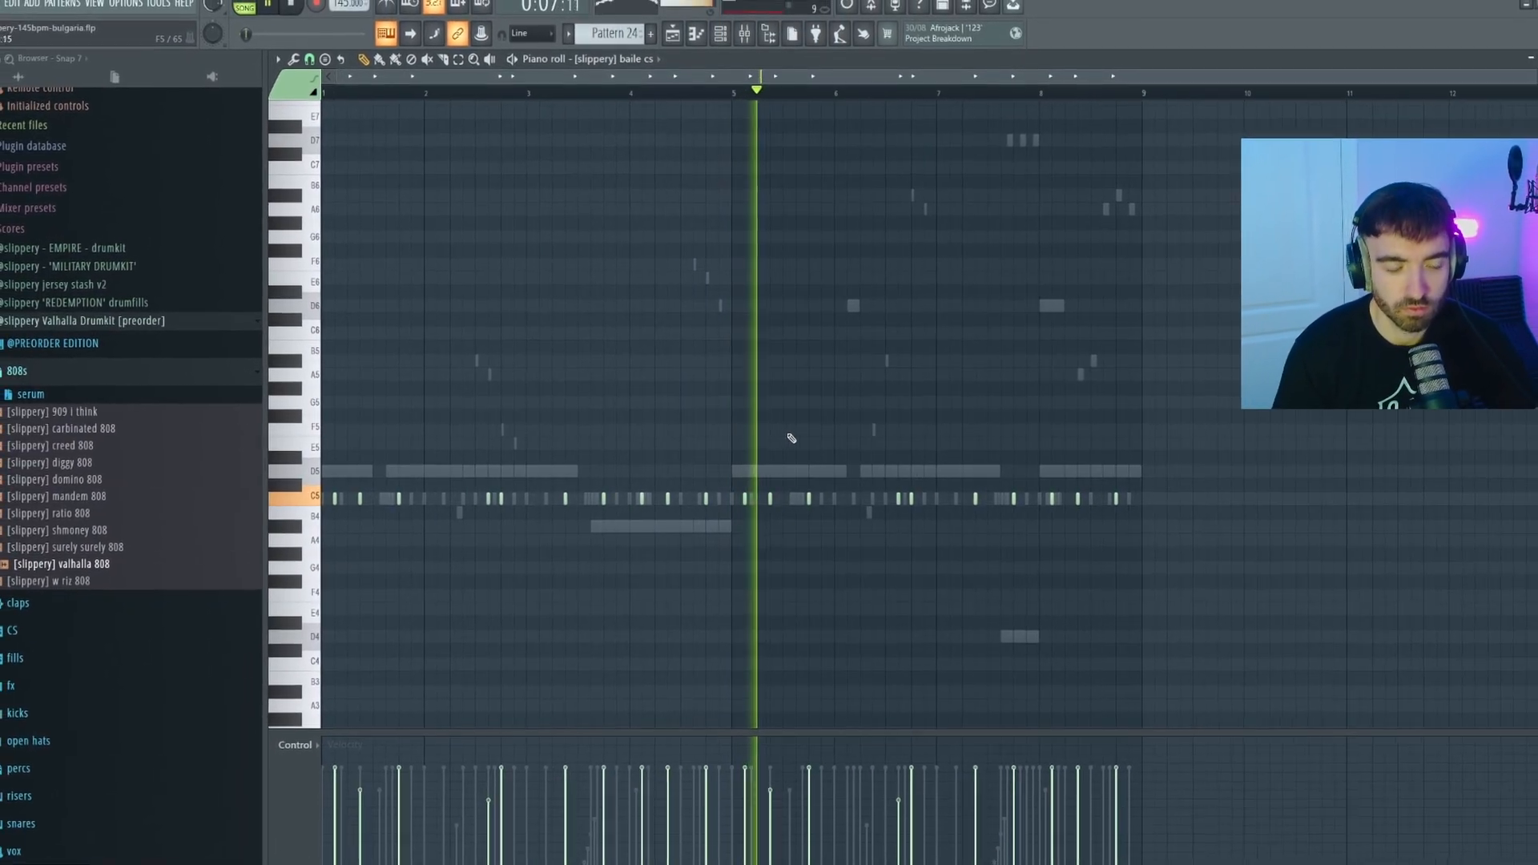
{"action": "key", "text": "space"}
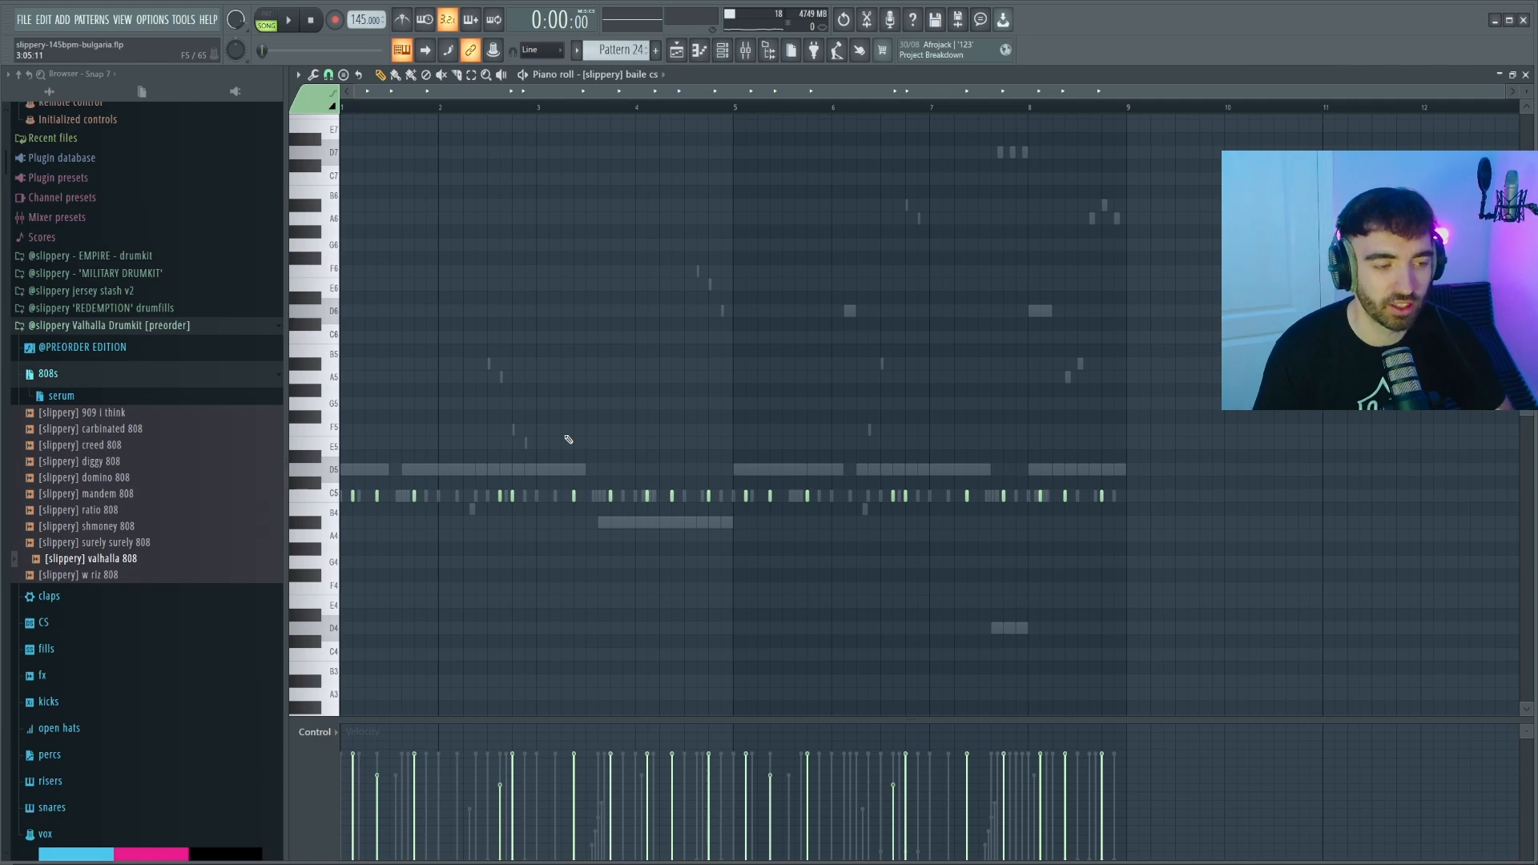
{"action": "key", "text": "F6"}
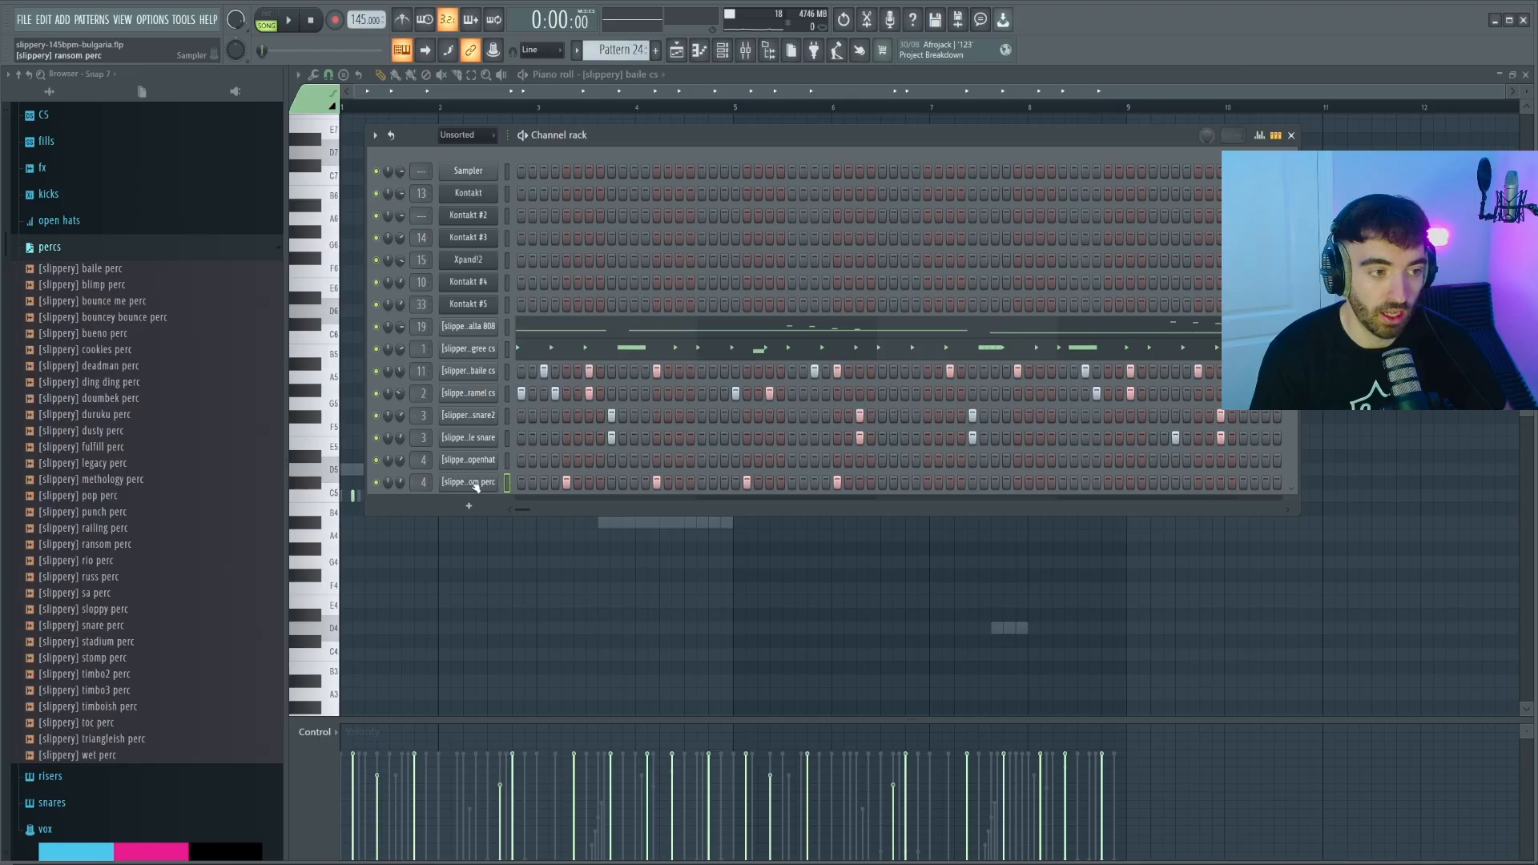
Lower the velocities of the first and fourth perc hits in the graph editor, then play the pattern.
{"action": "right_click", "coordinate": [118, 546]}
{"action": "left_click", "coordinate": [242, 572]}
{"action": "left_click_drag", "start_coordinate": [328, 667], "coordinate": [467, 709]}
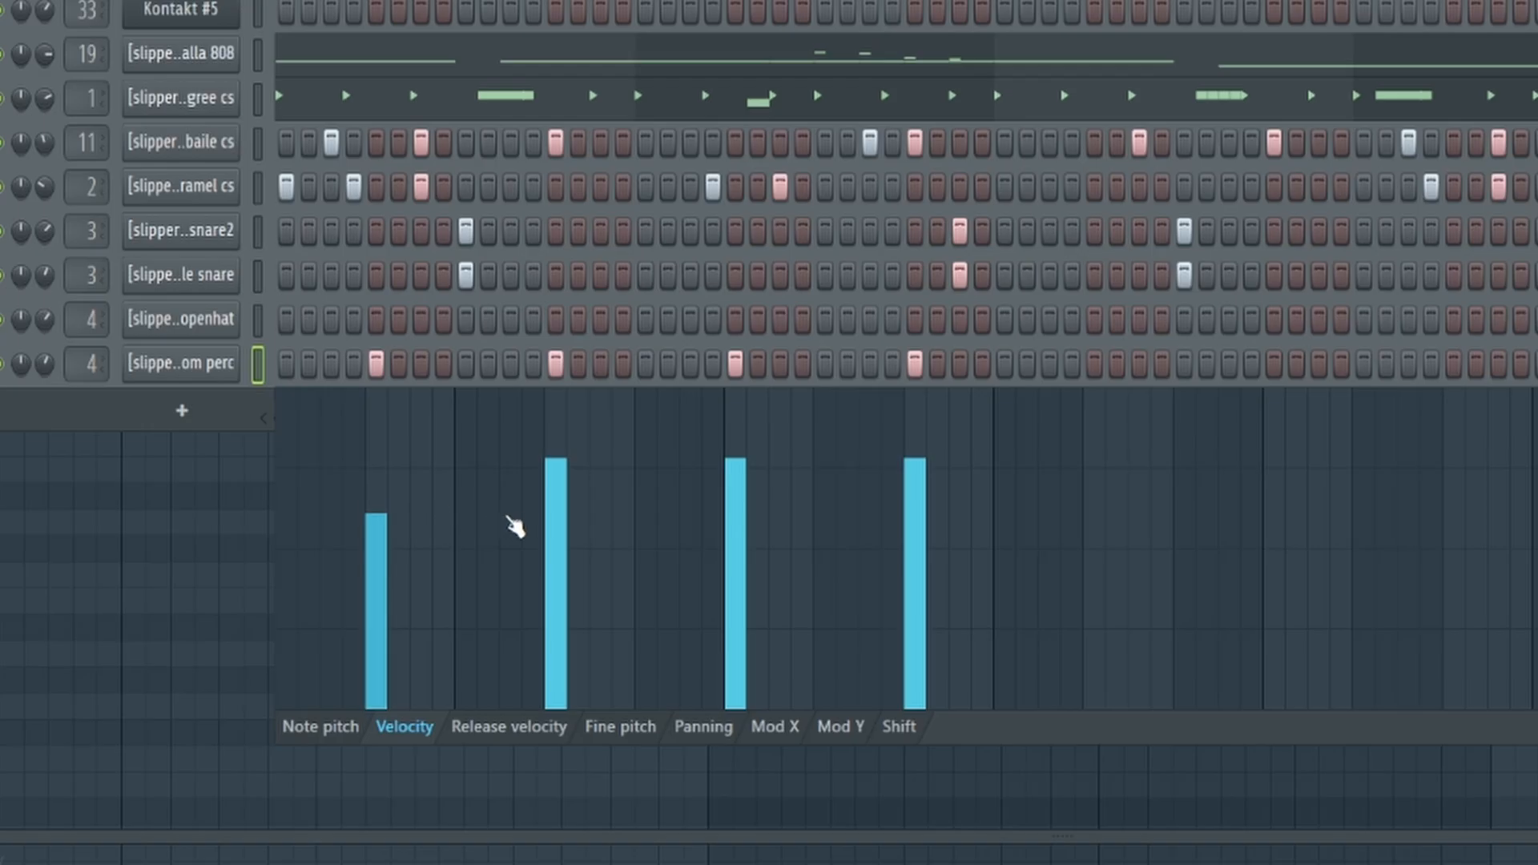
{"action": "left_click_drag", "start_coordinate": [876, 567], "coordinate": [941, 590]}
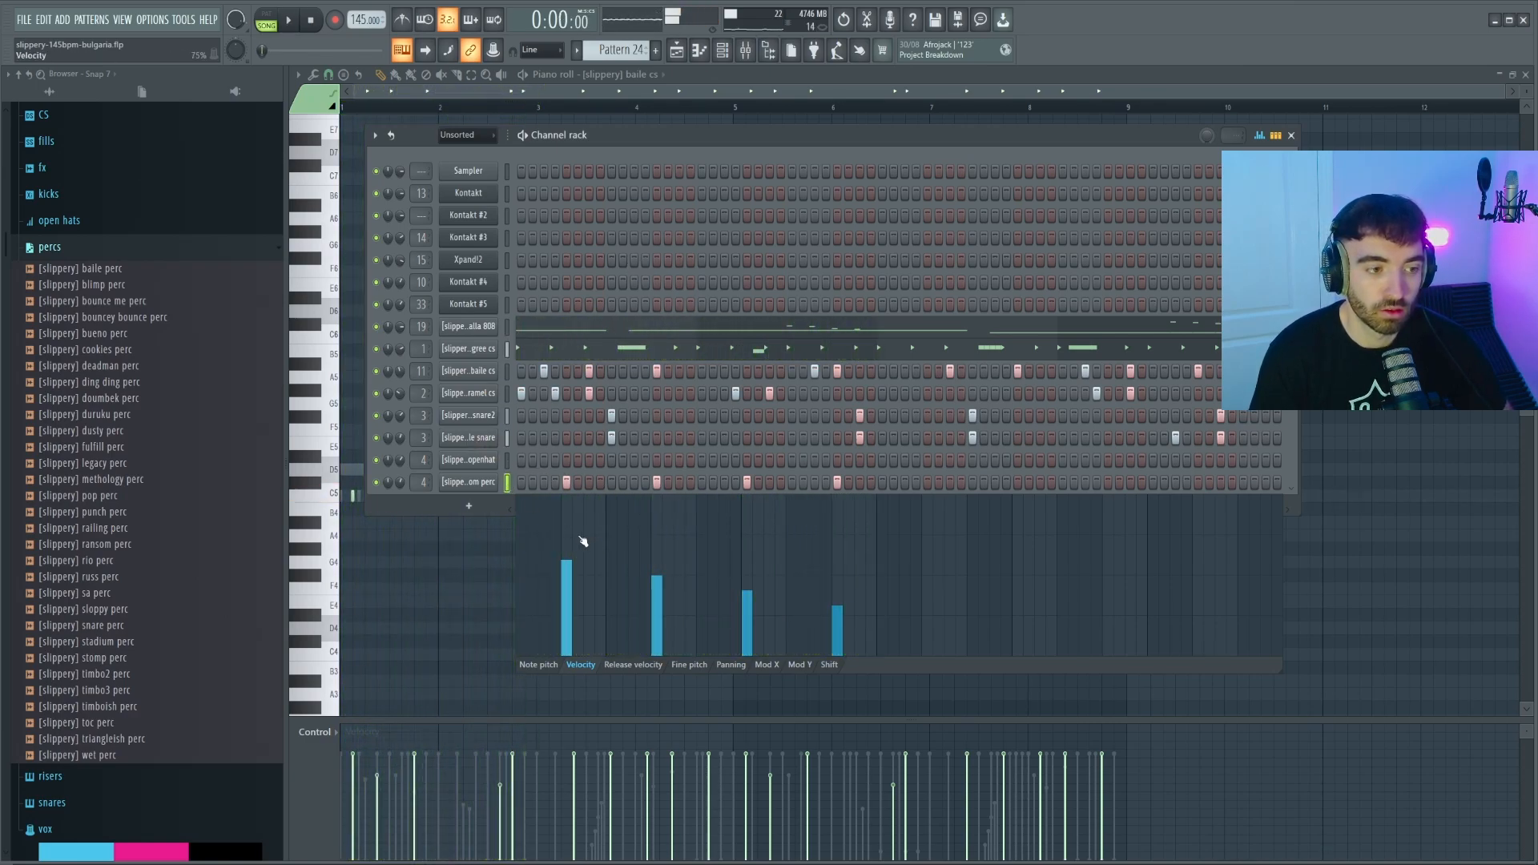
{"action": "key", "text": "space"}
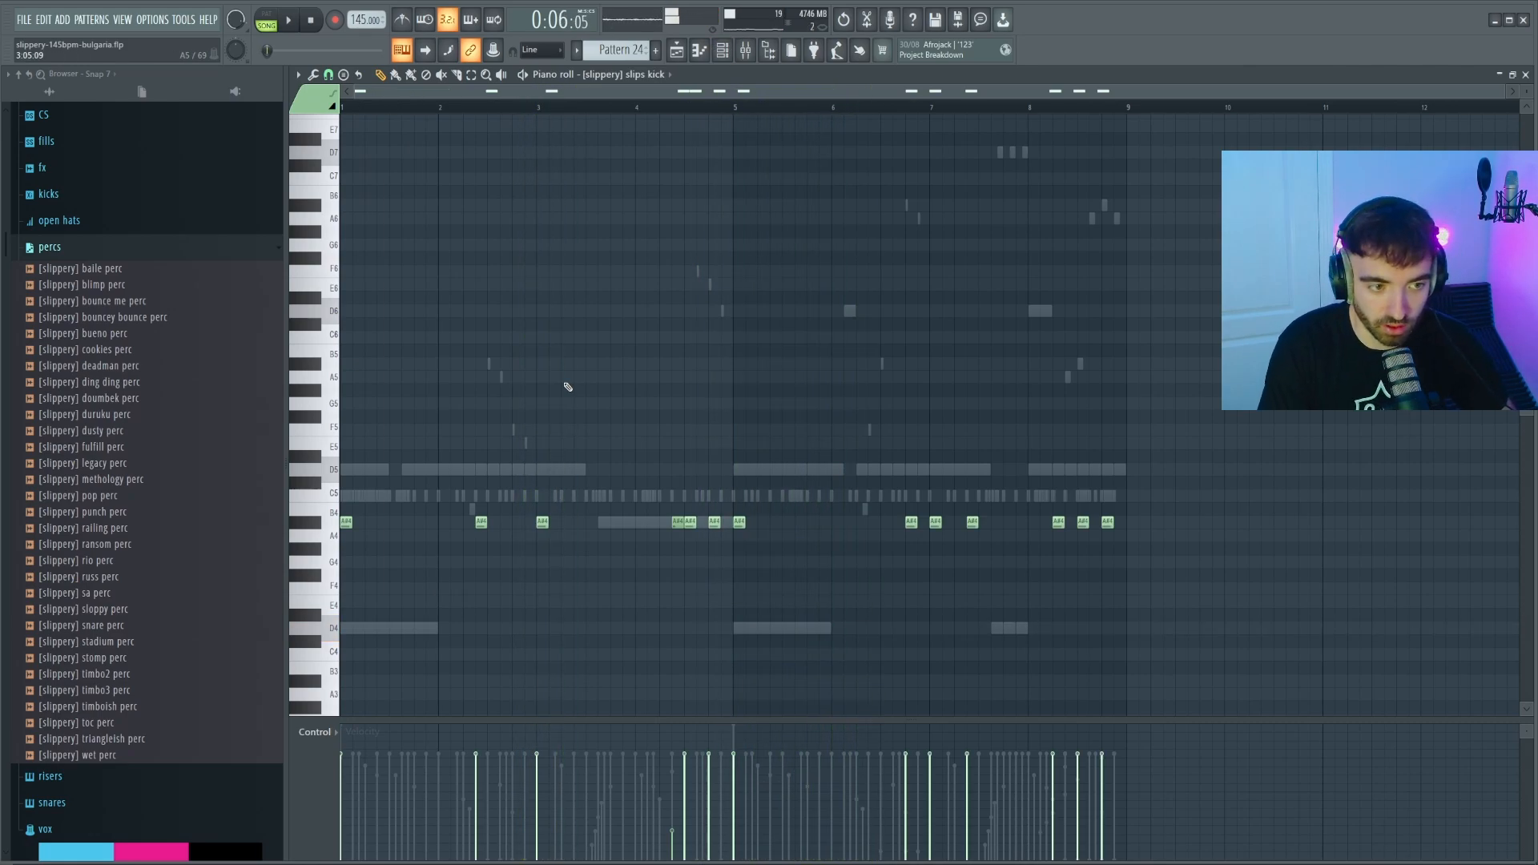
Play back the BELL [SOUTHSIDE] pattern.
{"action": "key", "text": "space"}
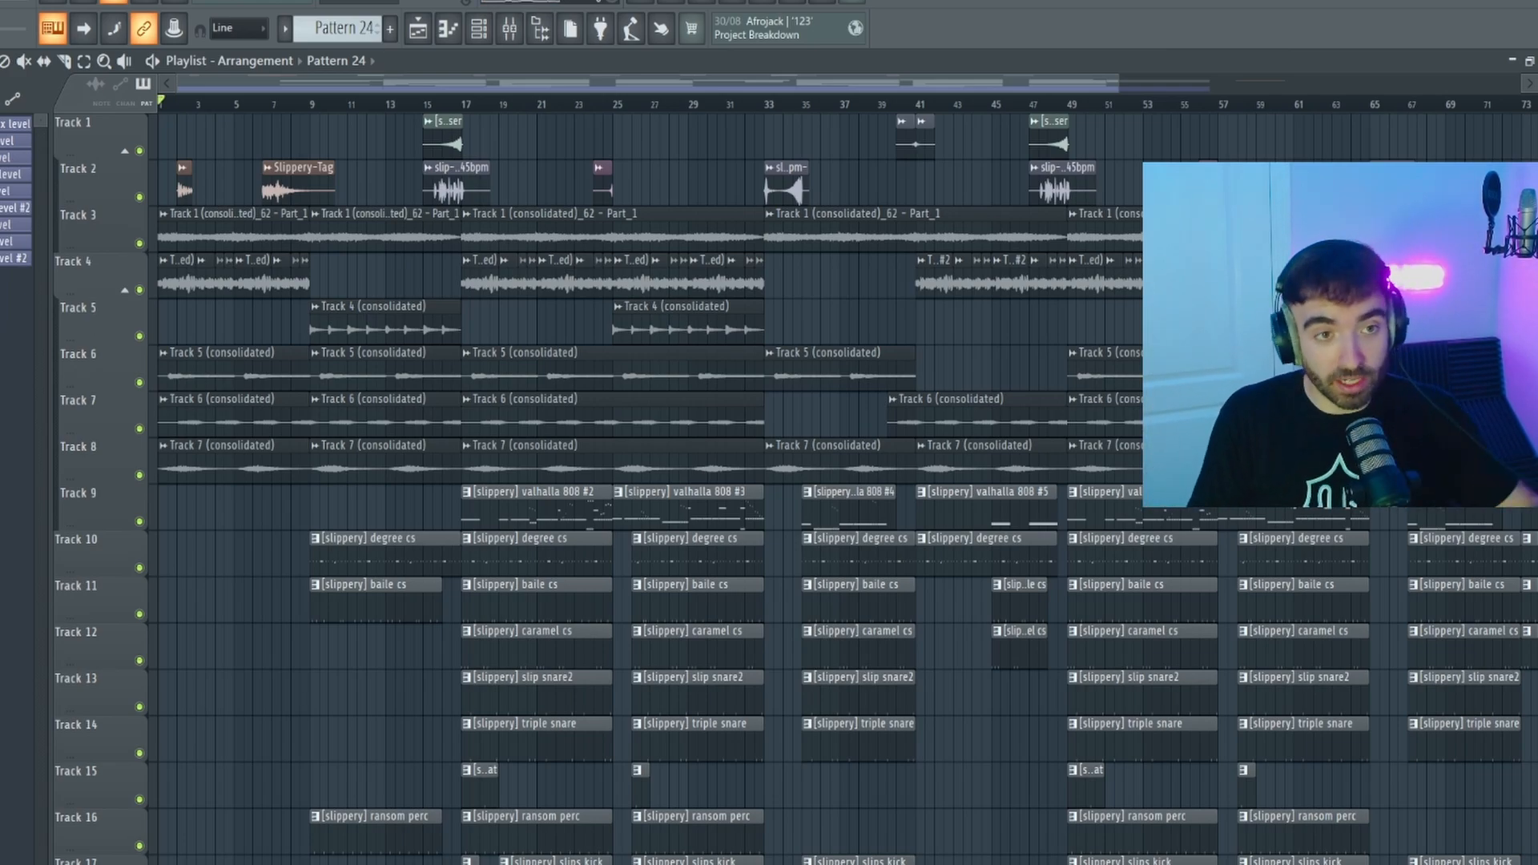
{"action": "scroll", "coordinate": [613, 132], "scroll_direction": "up", "scroll_amount": 5}
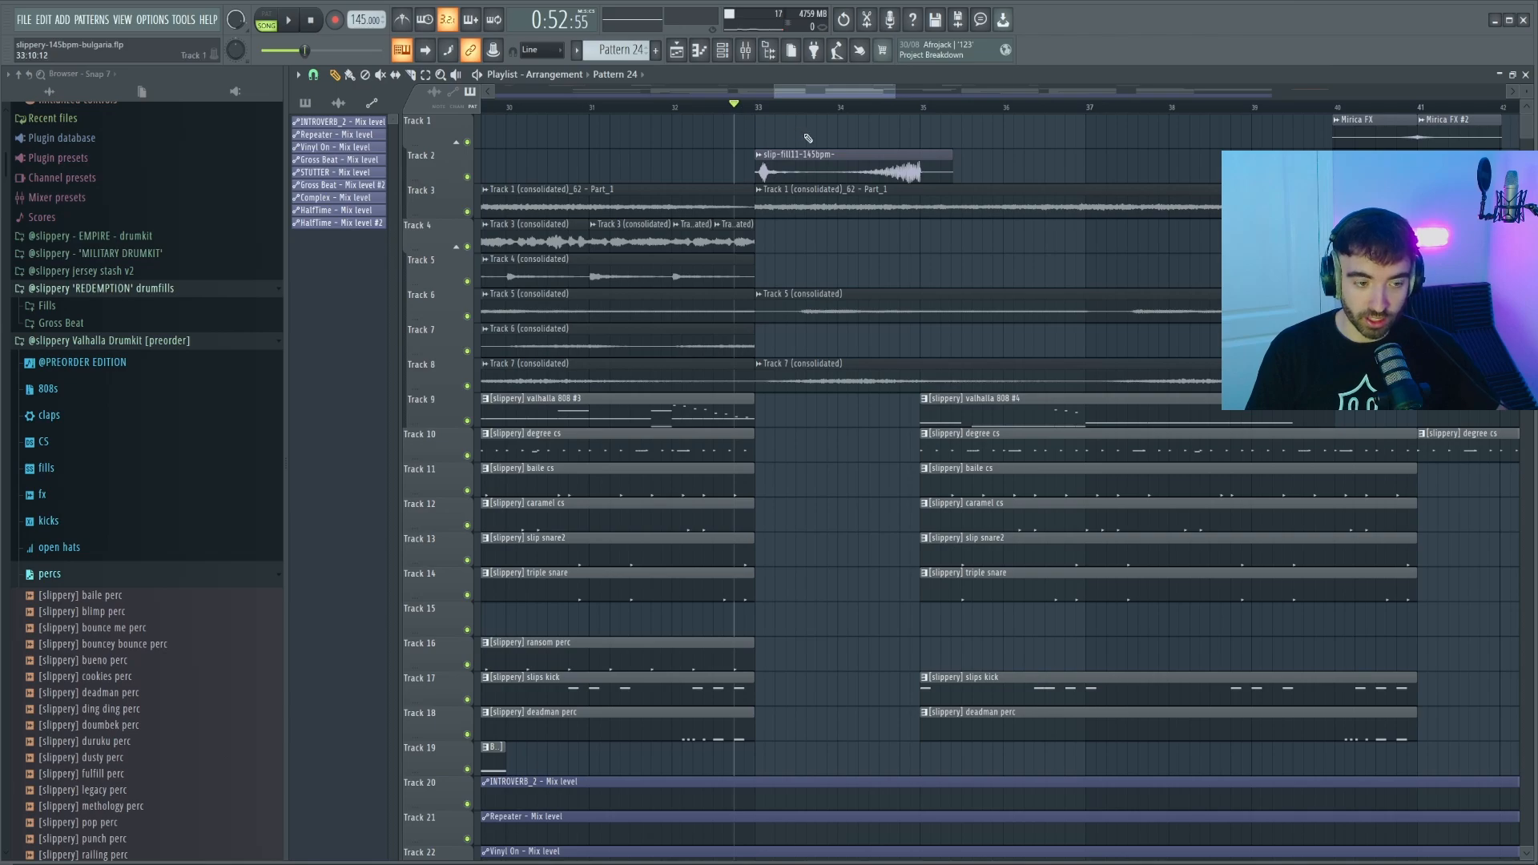
{"action": "scroll", "coordinate": [732, 83], "scroll_direction": "up", "scroll_amount": 1}
{"action": "key", "text": "space"}
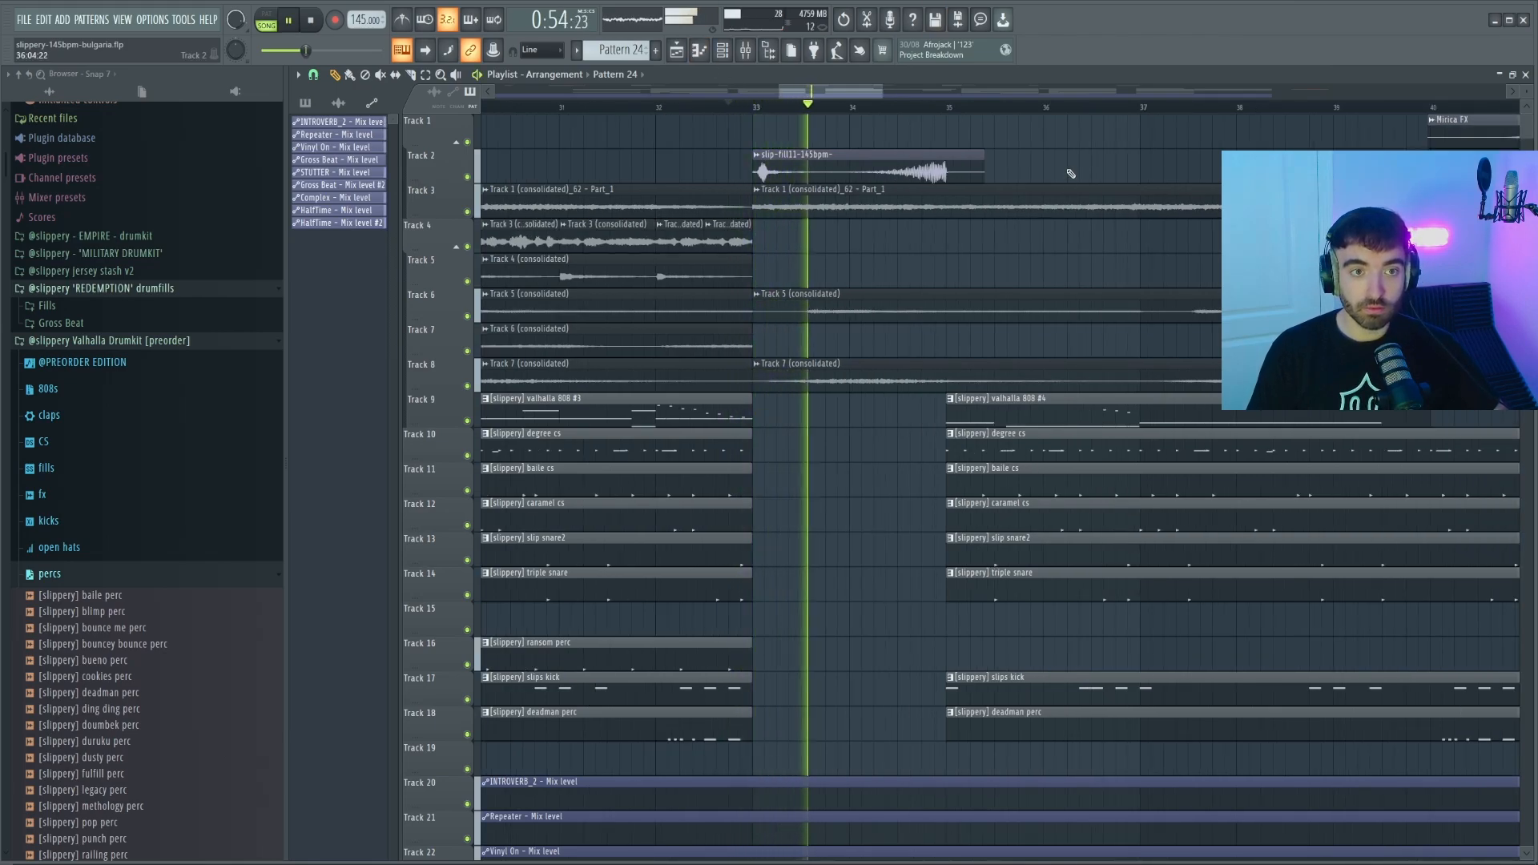
{"action": "scroll", "coordinate": [1065, 170], "scroll_direction": "down", "scroll_amount": 2}
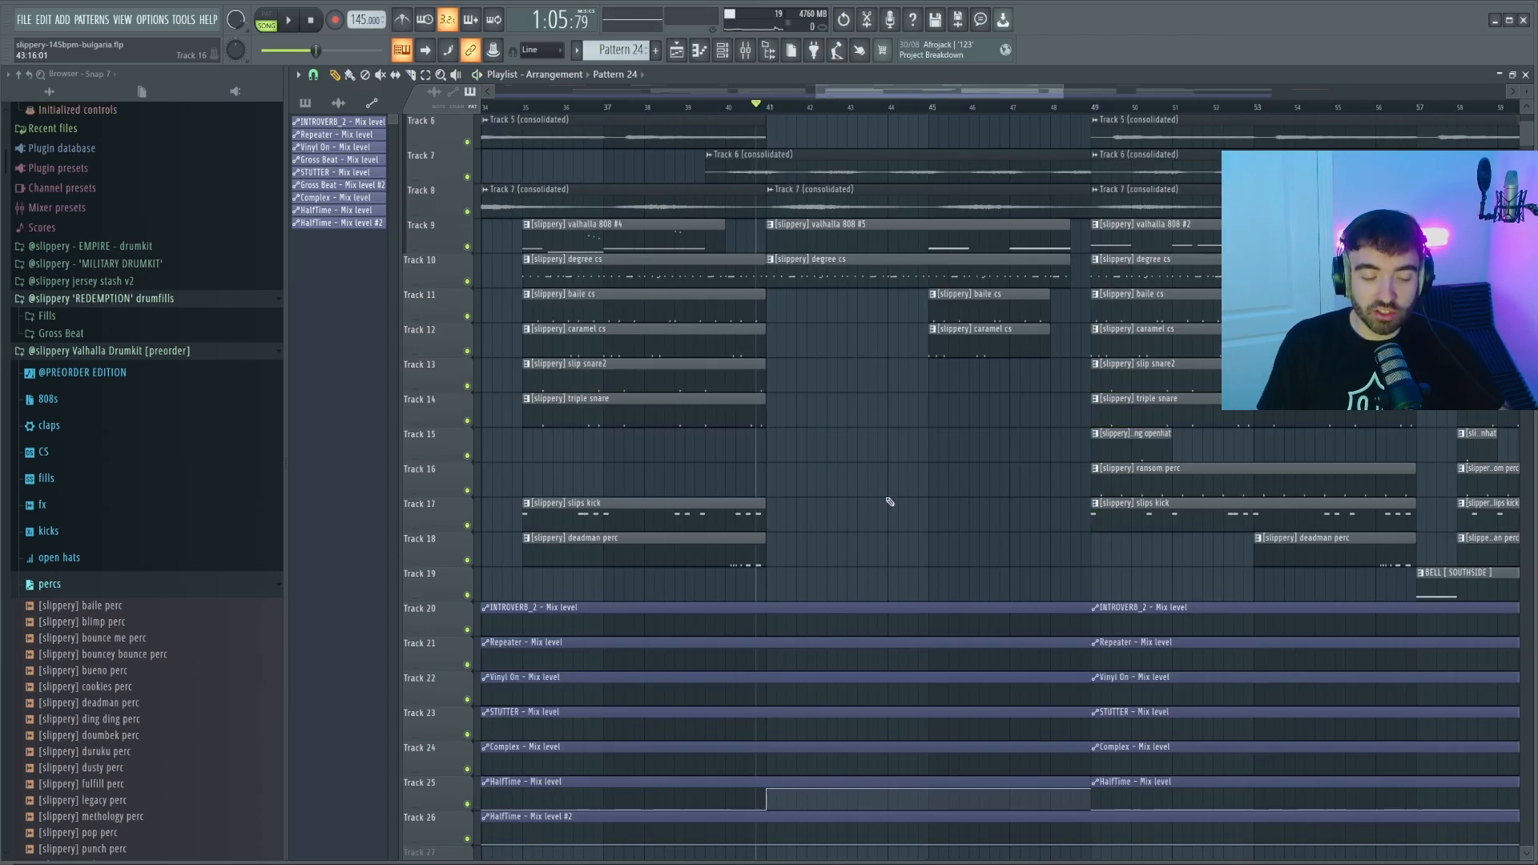
{"action": "scroll", "coordinate": [799, 233], "scroll_direction": "up", "scroll_amount": 5}
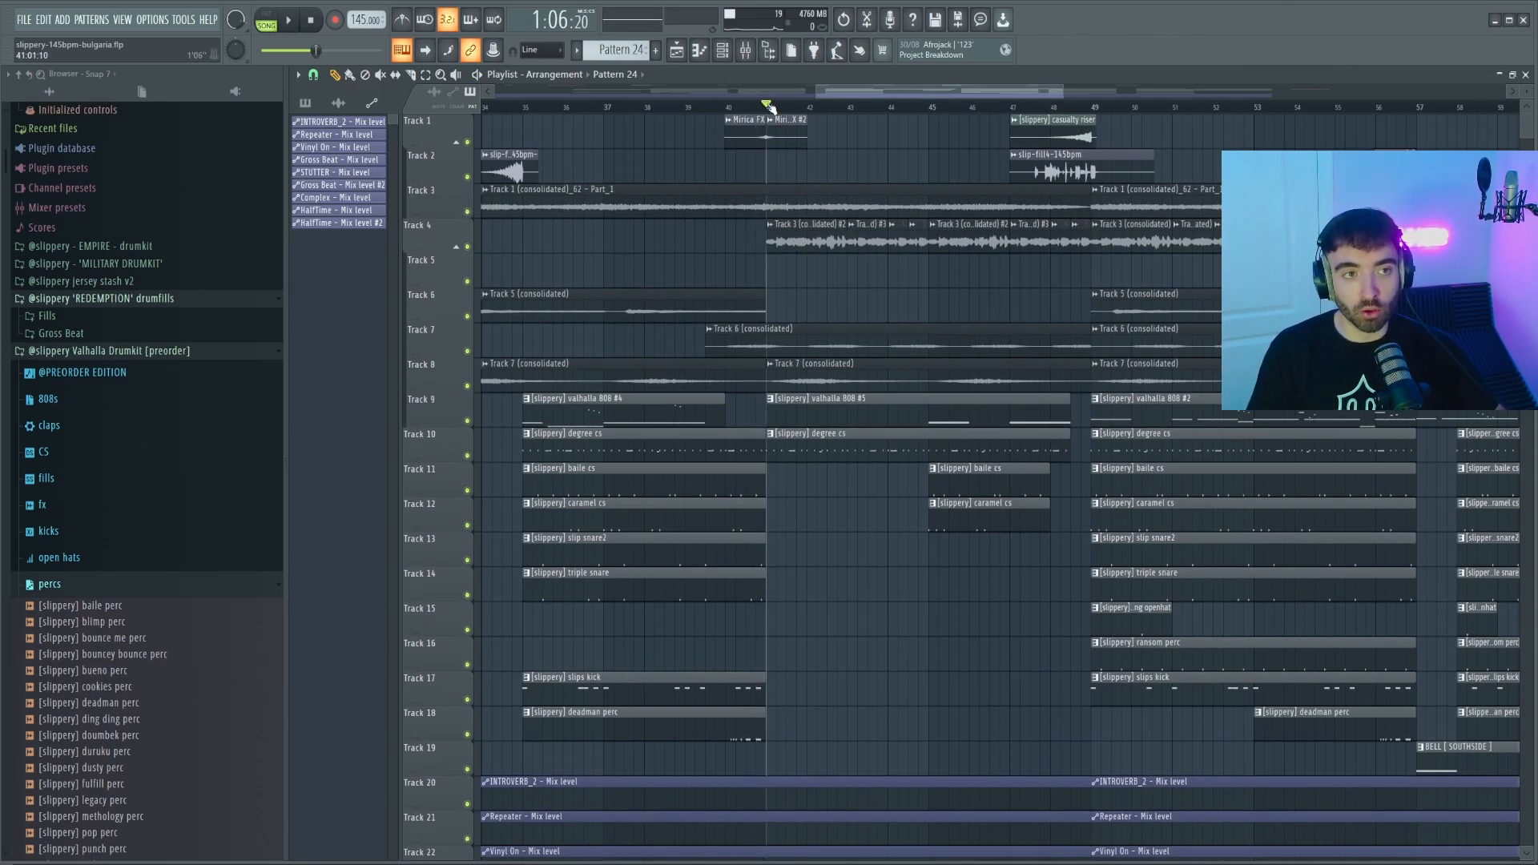
{"action": "key", "text": "space"}
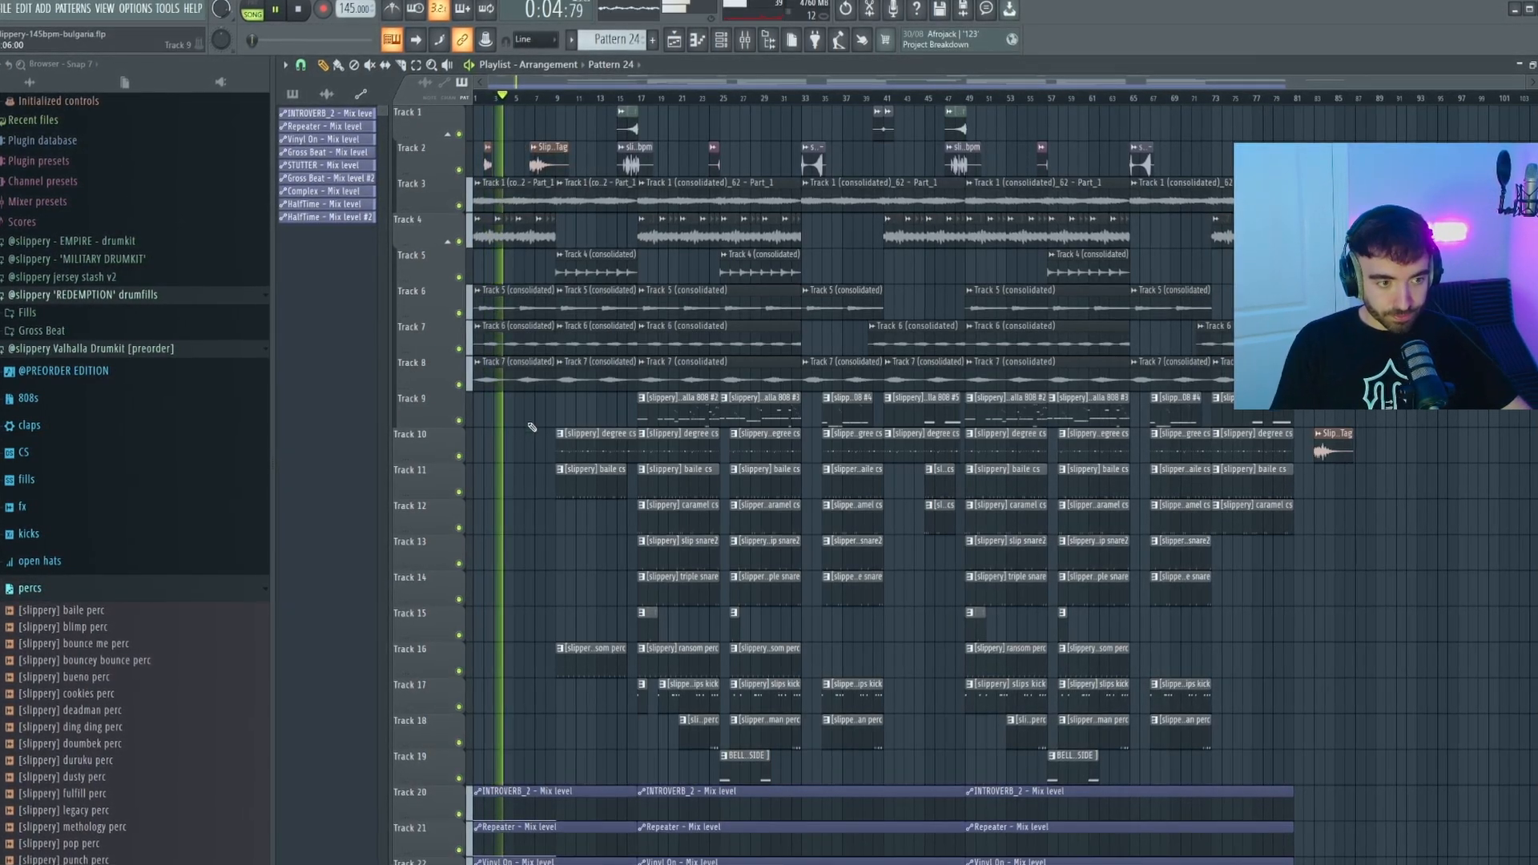
{"action": "scroll", "coordinate": [513, 417], "scroll_direction": "up", "scroll_amount": 5}
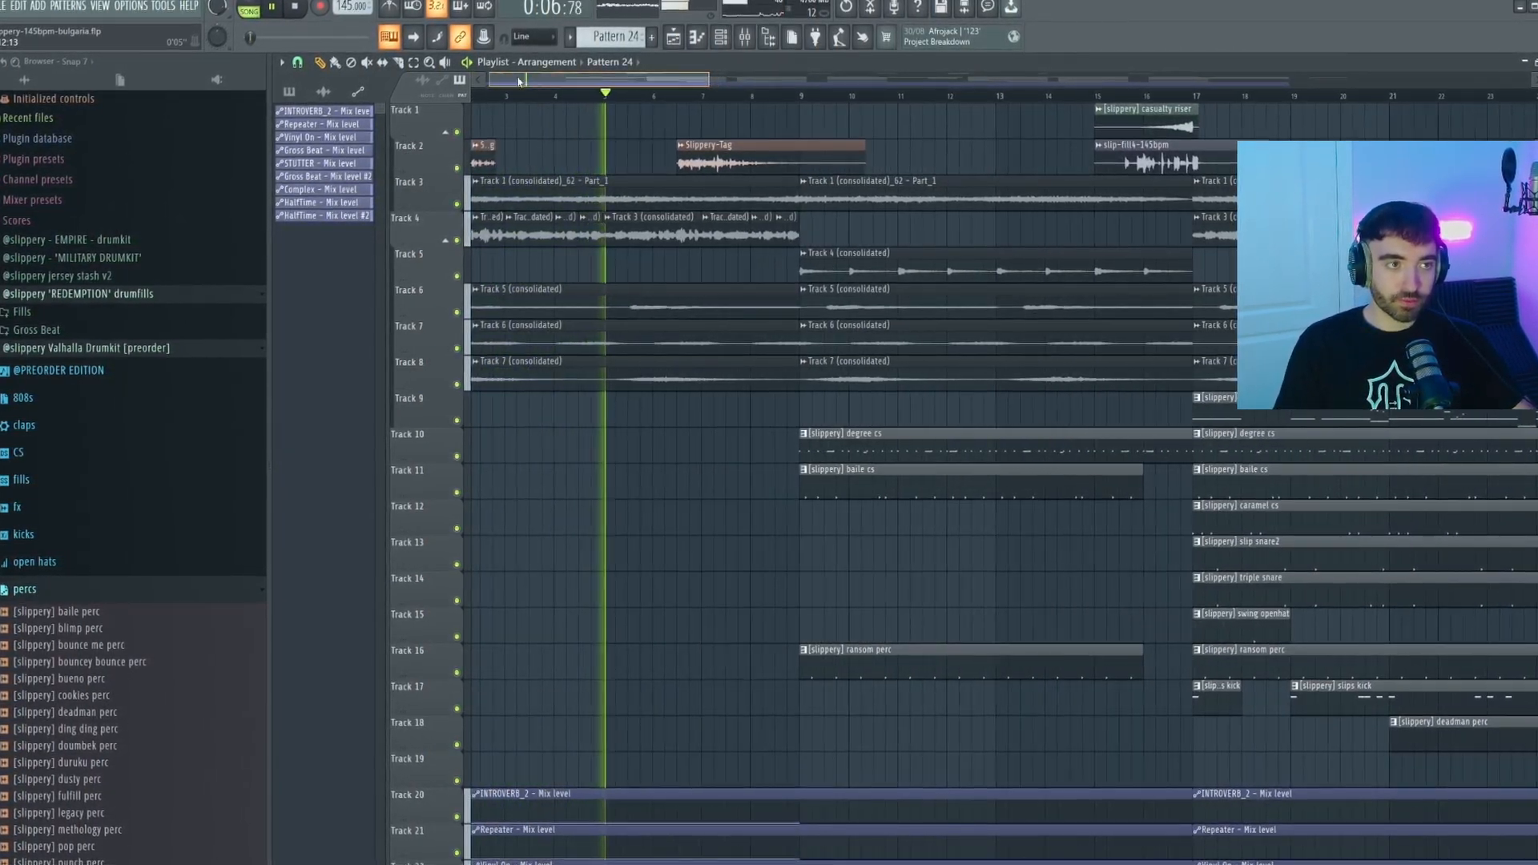
{"action": "scroll", "coordinate": [691, 204], "scroll_direction": "down", "scroll_amount": 1}
{"action": "scroll", "coordinate": [703, 196], "scroll_direction": "down", "scroll_amount": 1}
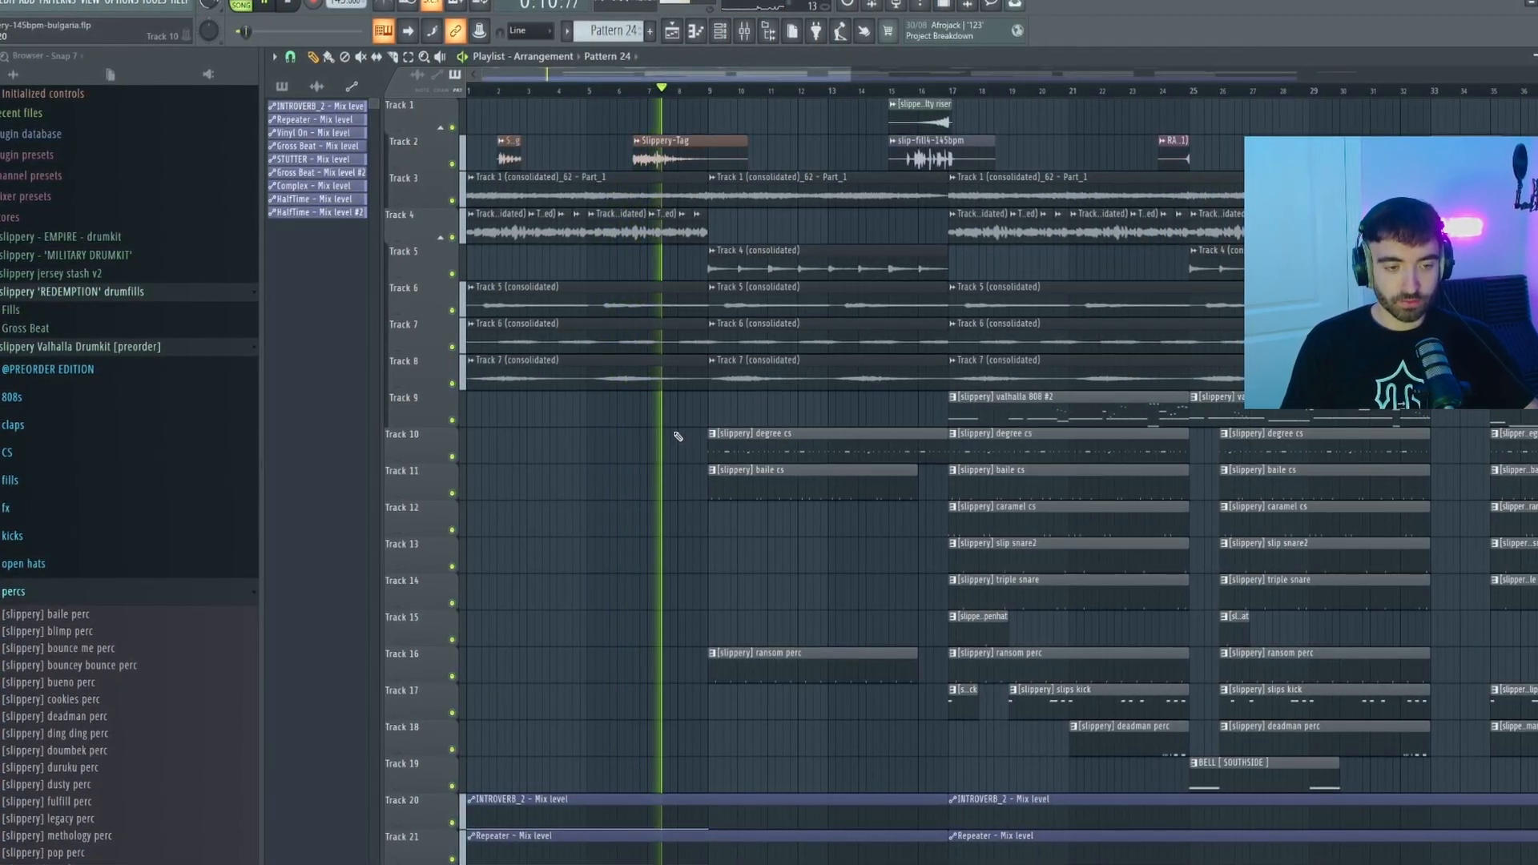
{"action": "scroll", "coordinate": [678, 436], "scroll_direction": "down", "scroll_amount": 1}
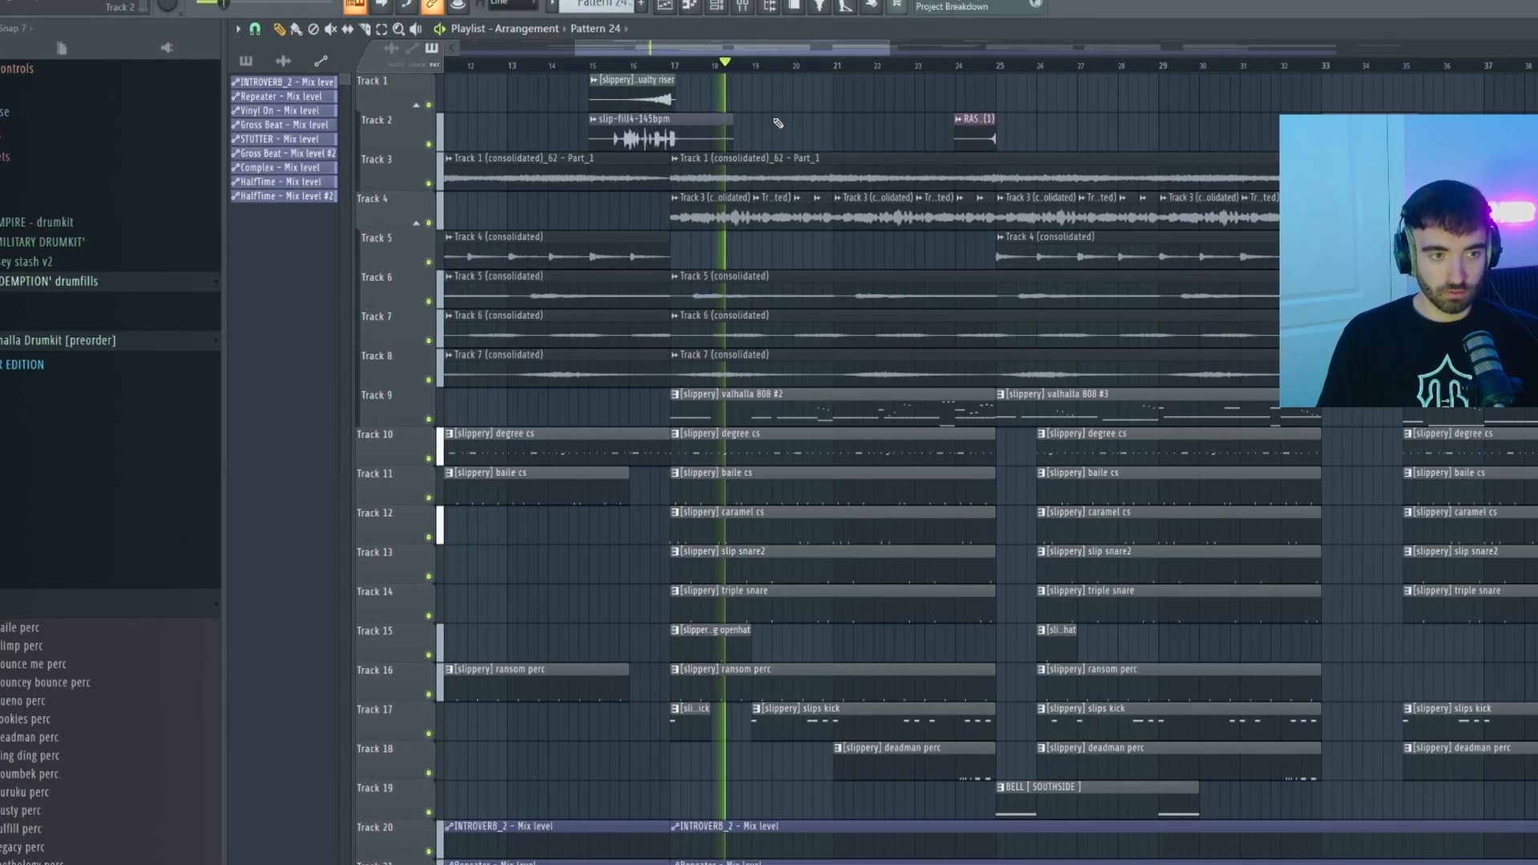
Trim the first degree cs clip on Track 10 so it ends with the baile cs clip.
{"action": "scroll", "coordinate": [637, 514], "scroll_direction": "up", "scroll_amount": 2, "text": "ctrl"}
{"action": "left_click", "coordinate": [658, 432]}
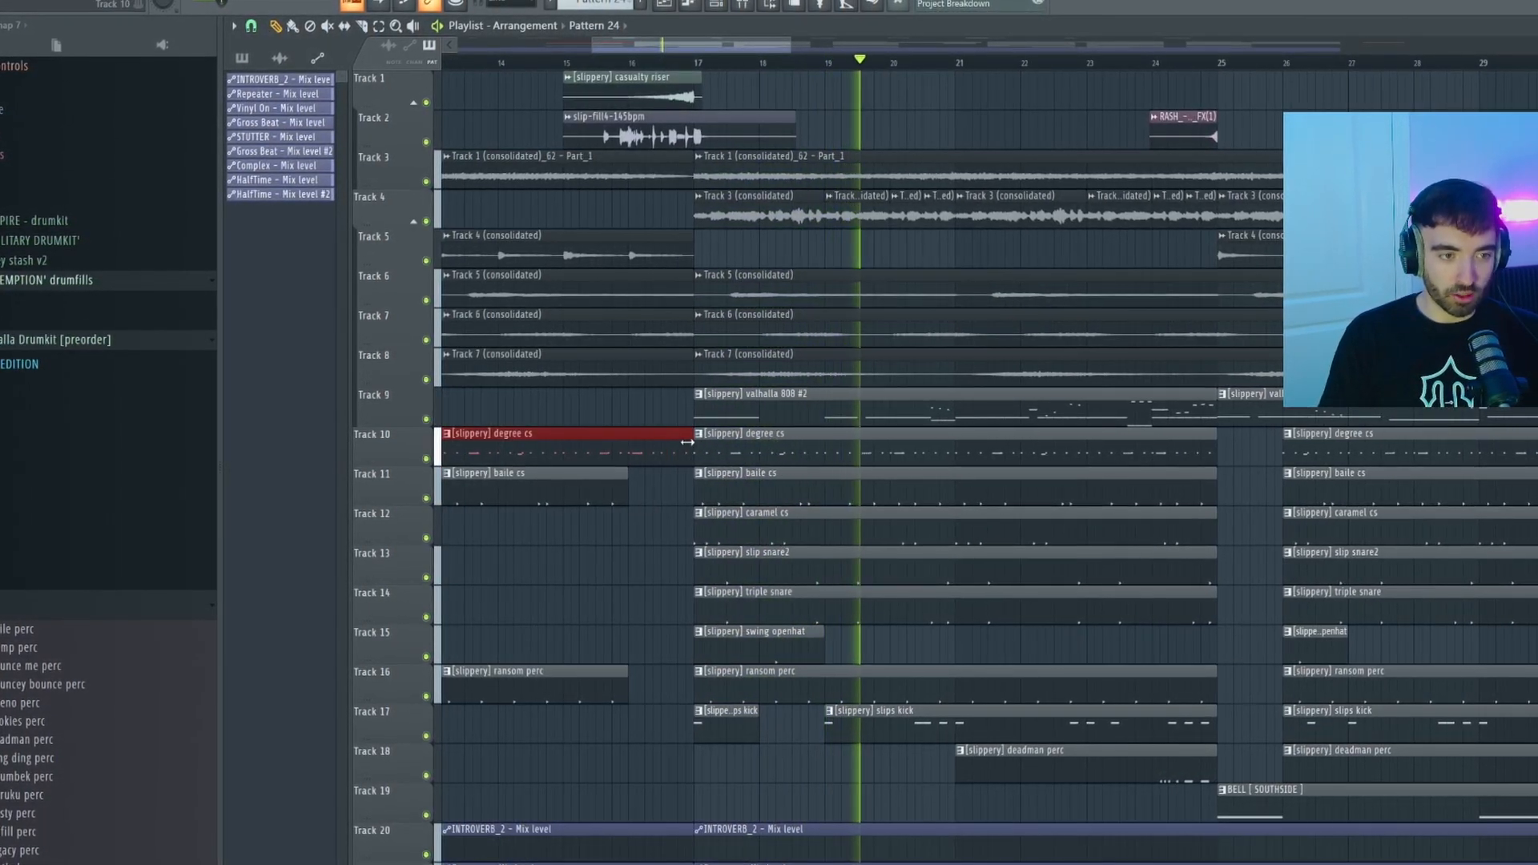
{"action": "scroll", "coordinate": [662, 440], "scroll_direction": "down", "scroll_amount": 3, "text": "ctrl"}
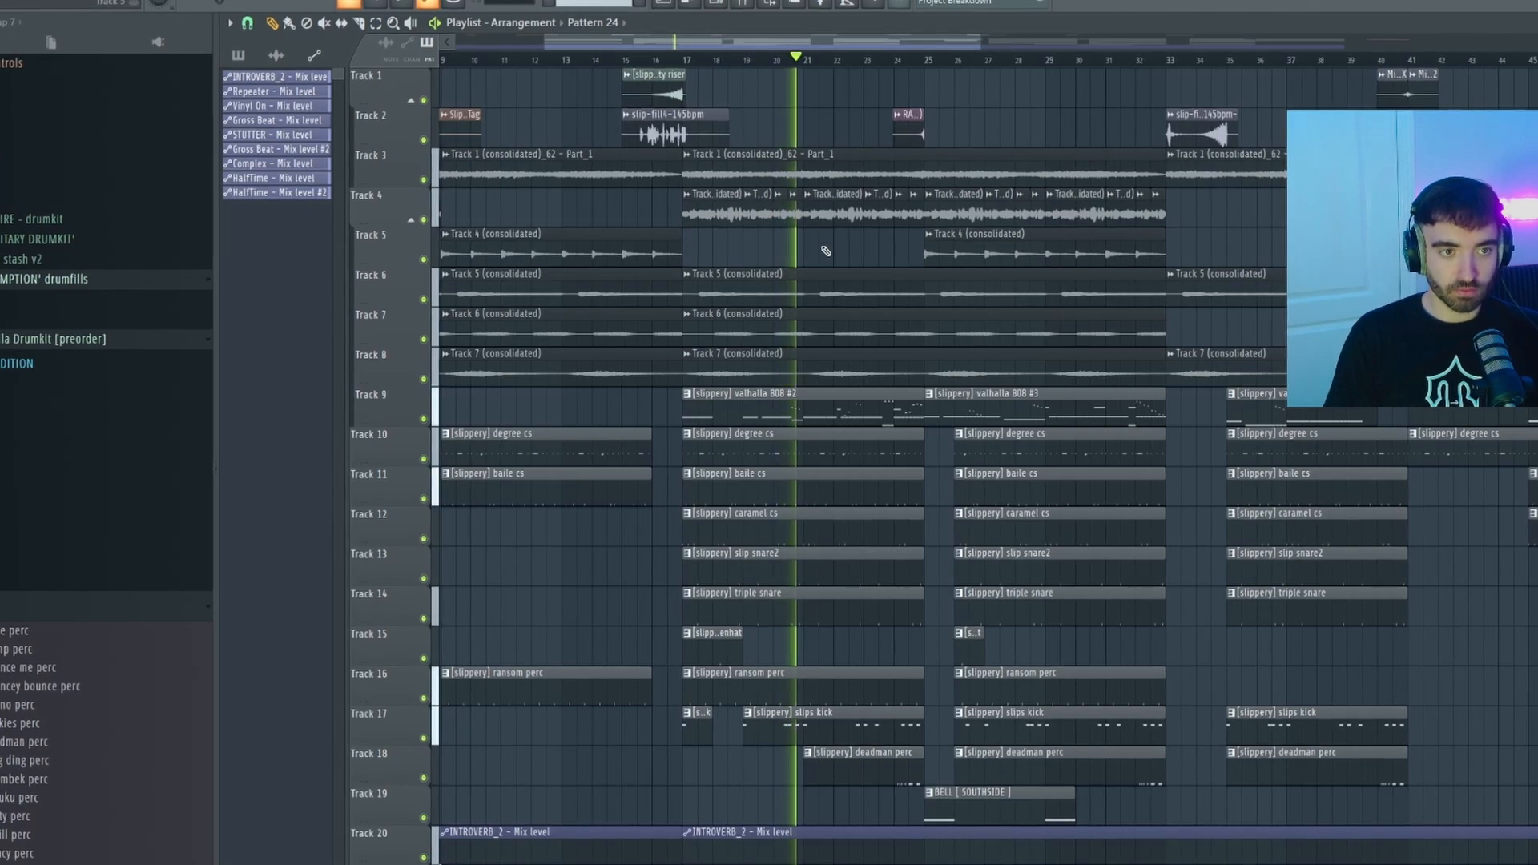
{"action": "scroll", "coordinate": [854, 270], "scroll_direction": "down", "scroll_amount": 3, "text": "ctrl"}
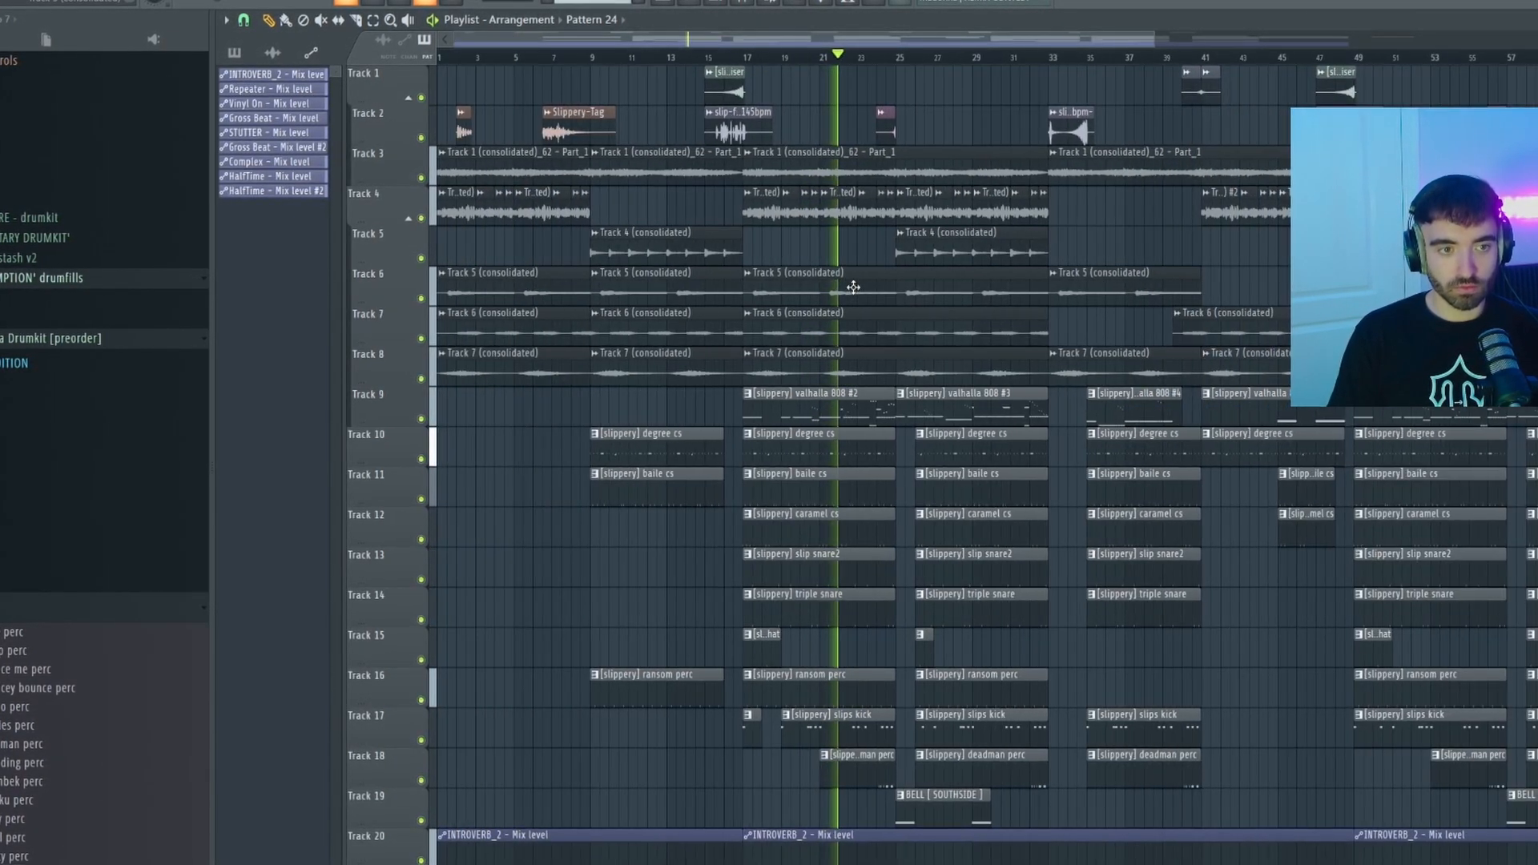
{"action": "scroll", "coordinate": [897, 324], "scroll_direction": "up", "scroll_amount": 2, "text": "ctrl"}
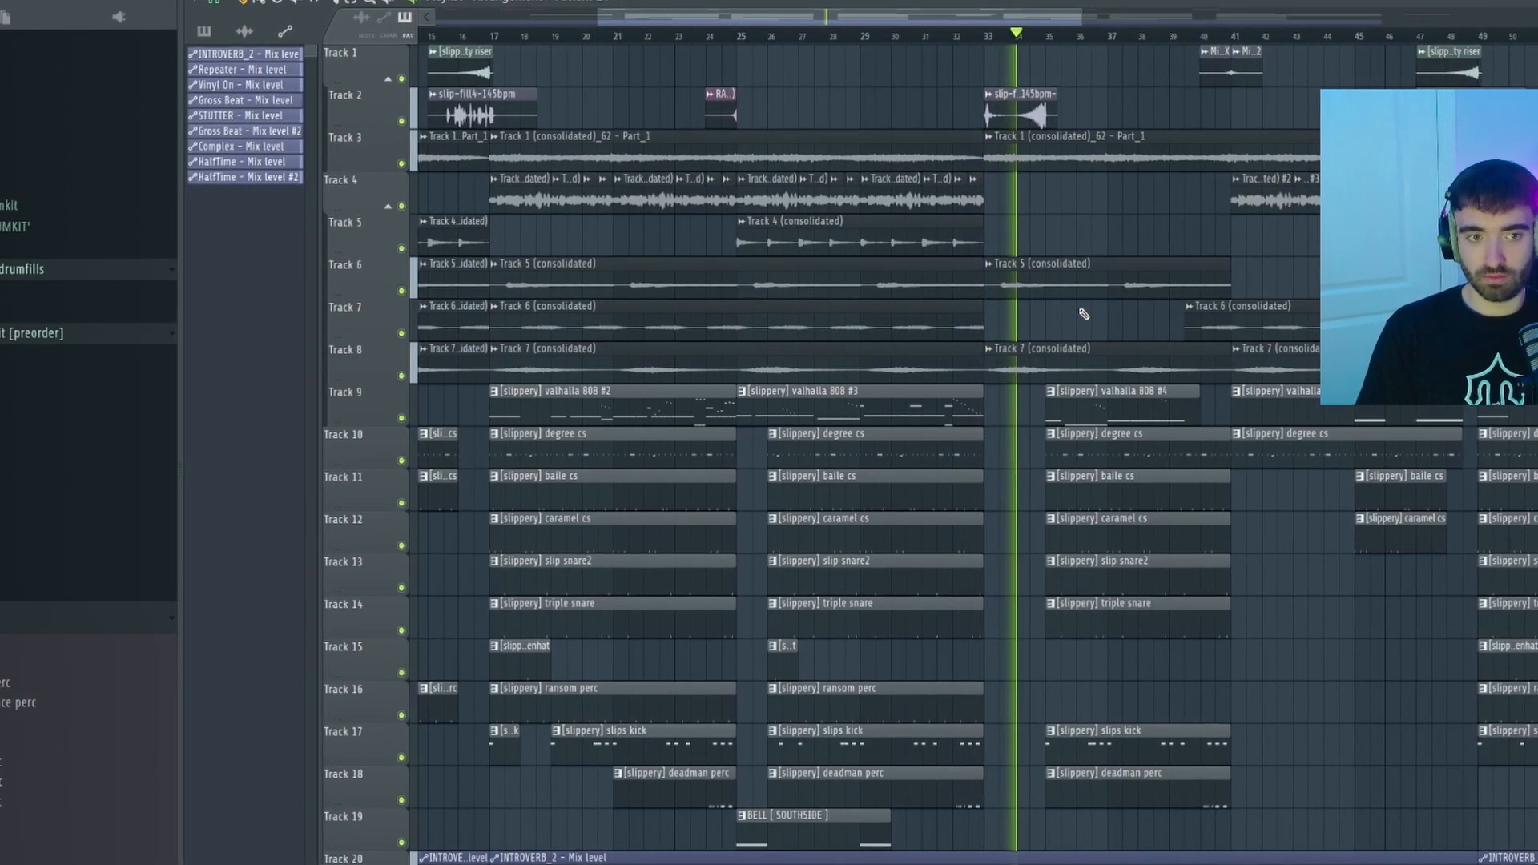
{"action": "scroll", "coordinate": [1085, 313], "scroll_direction": "down", "scroll_amount": 1}
{"action": "scroll", "coordinate": [1125, 321], "scroll_direction": "up", "scroll_amount": 2}
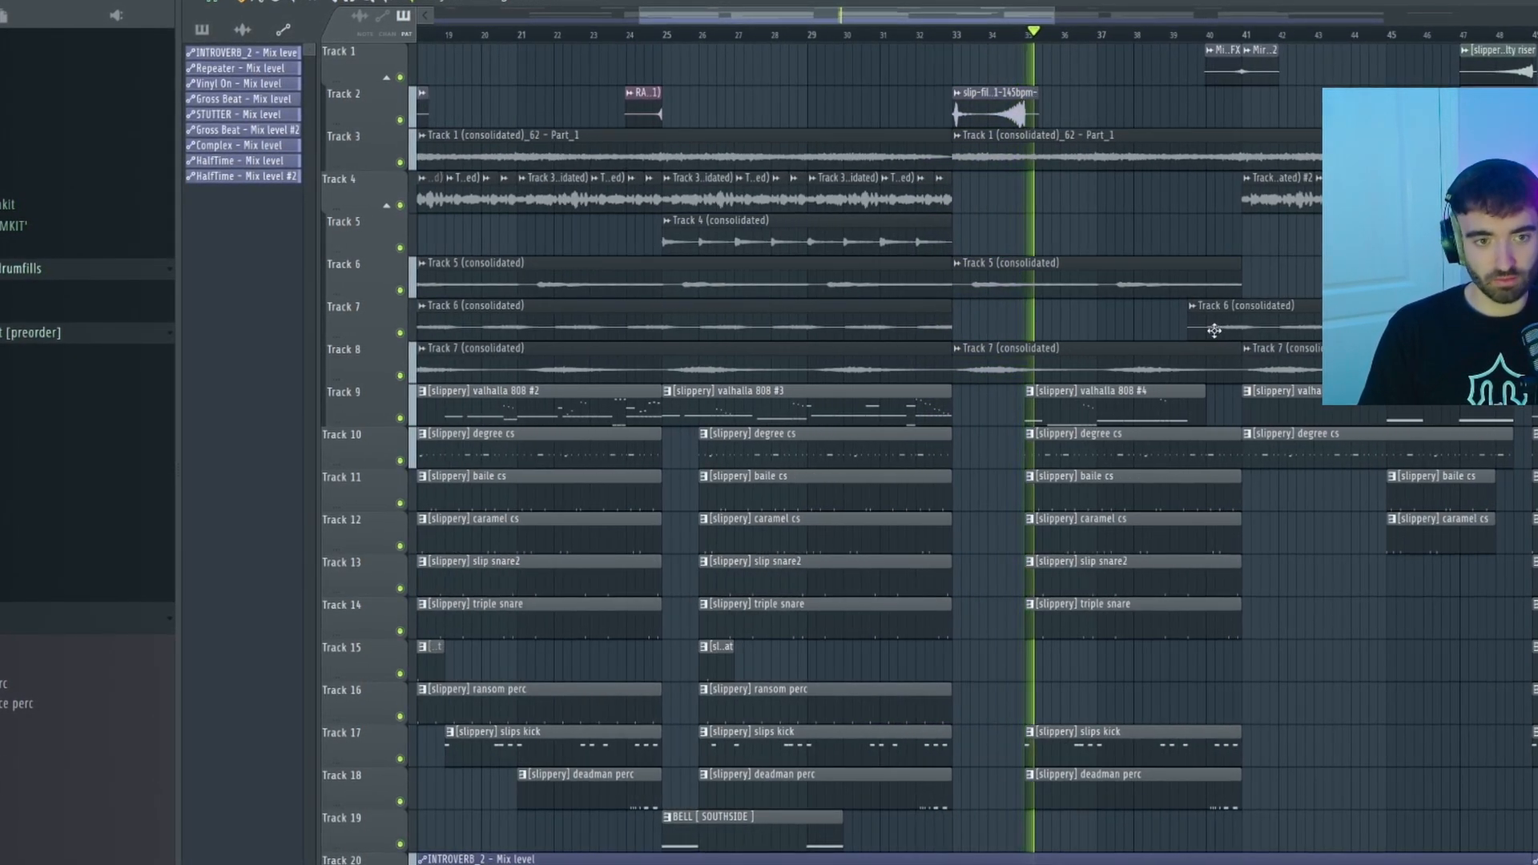
{"action": "scroll", "coordinate": [1209, 330], "scroll_direction": "up", "scroll_amount": 3}
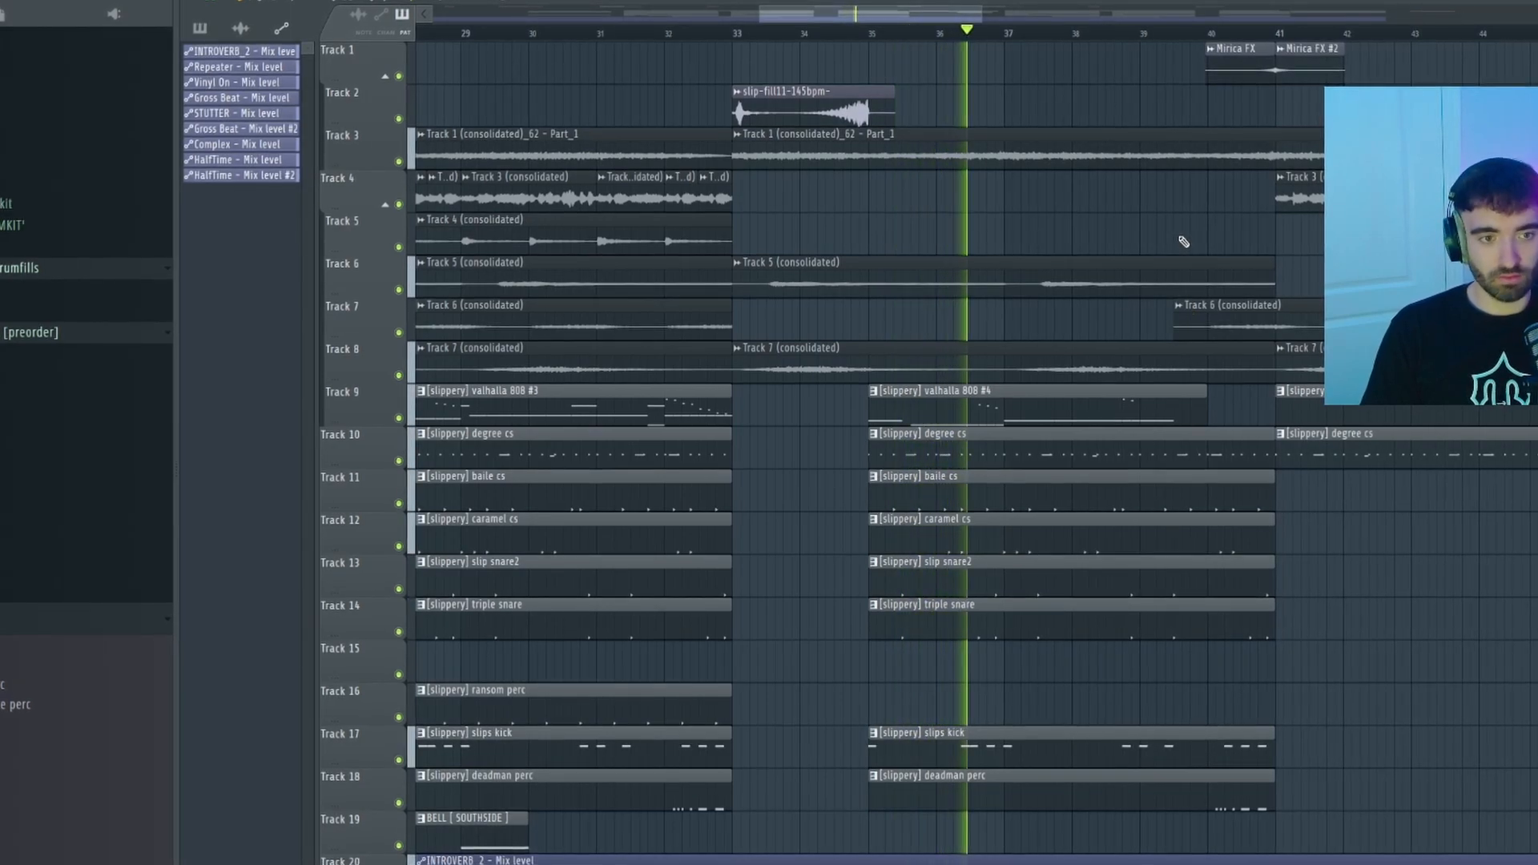
{"action": "scroll", "coordinate": [1184, 240], "scroll_direction": "down", "scroll_amount": 2}
{"action": "scroll", "coordinate": [1189, 256], "scroll_direction": "down", "scroll_amount": 6}
{"action": "scroll", "coordinate": [1122, 260], "scroll_direction": "up", "scroll_amount": 5}
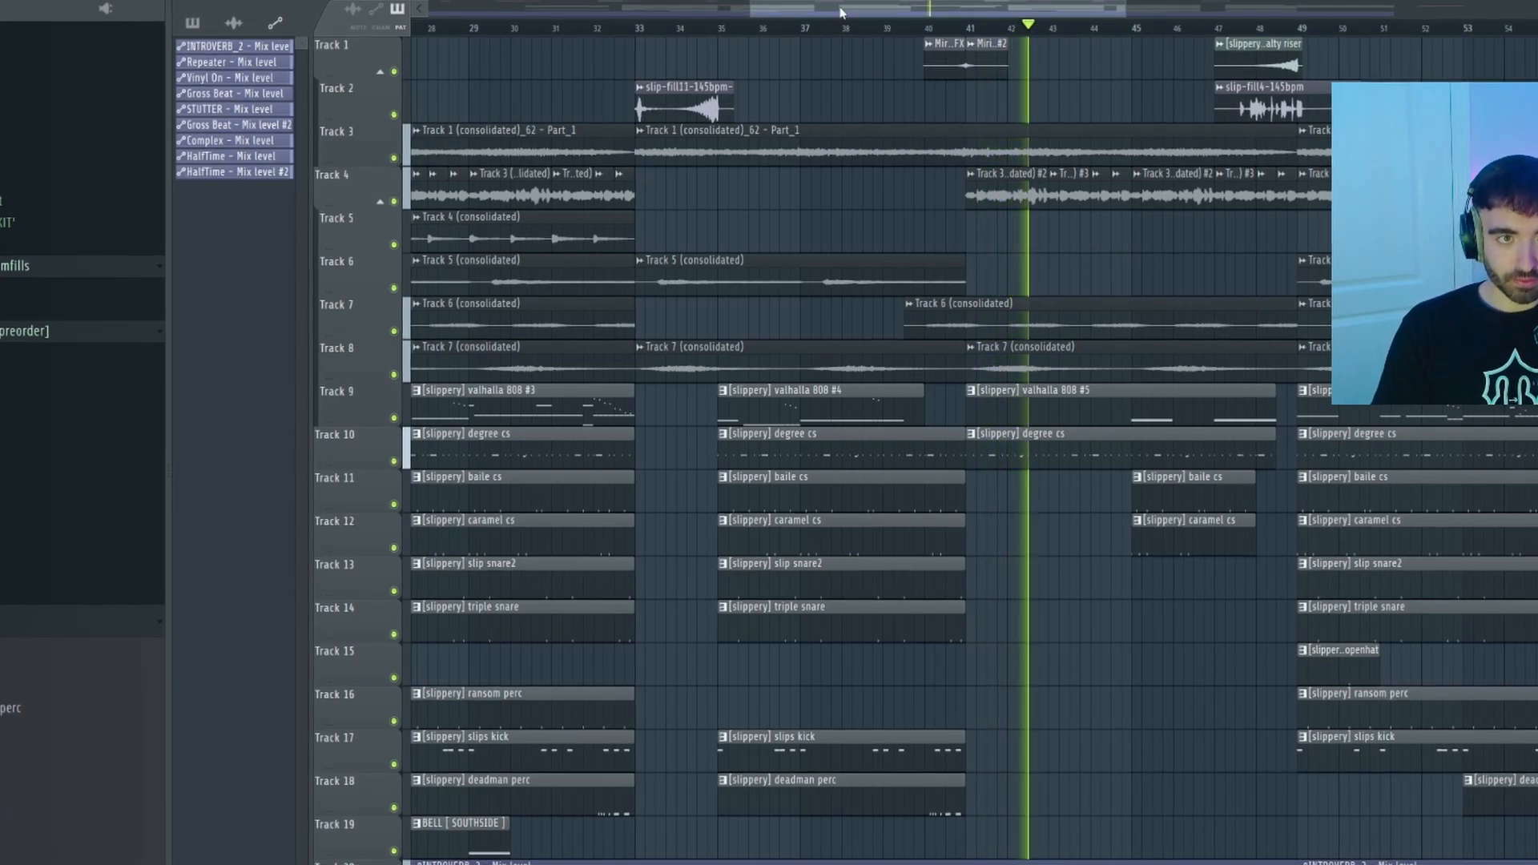
{"action": "left_click_drag", "start_coordinate": [845, 12], "coordinate": [946, 13]}
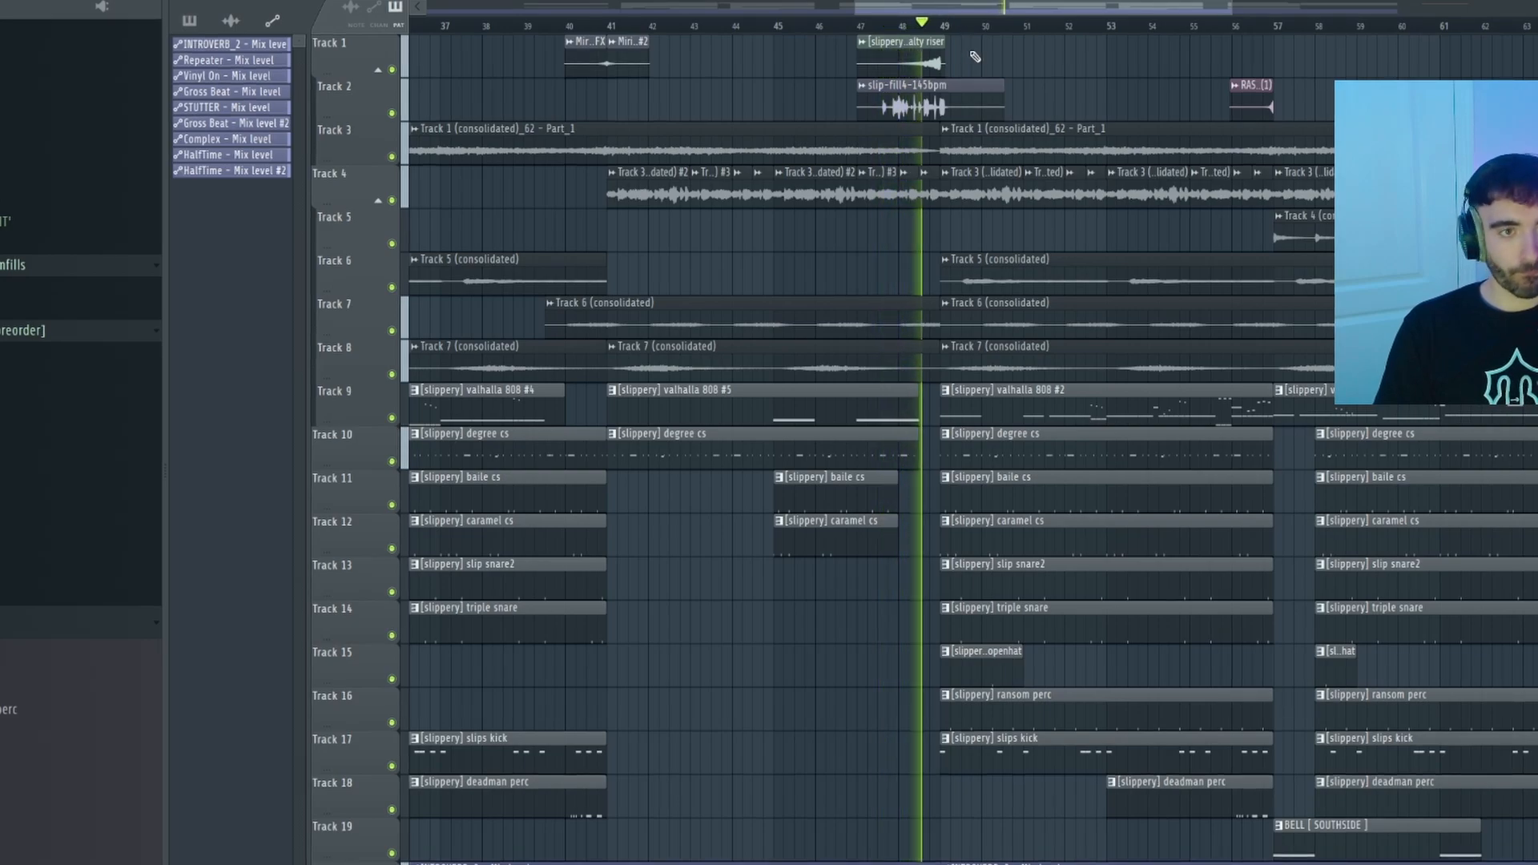
{"action": "scroll", "coordinate": [971, 83], "scroll_direction": "up", "scroll_amount": 3, "text": "ctrl"}
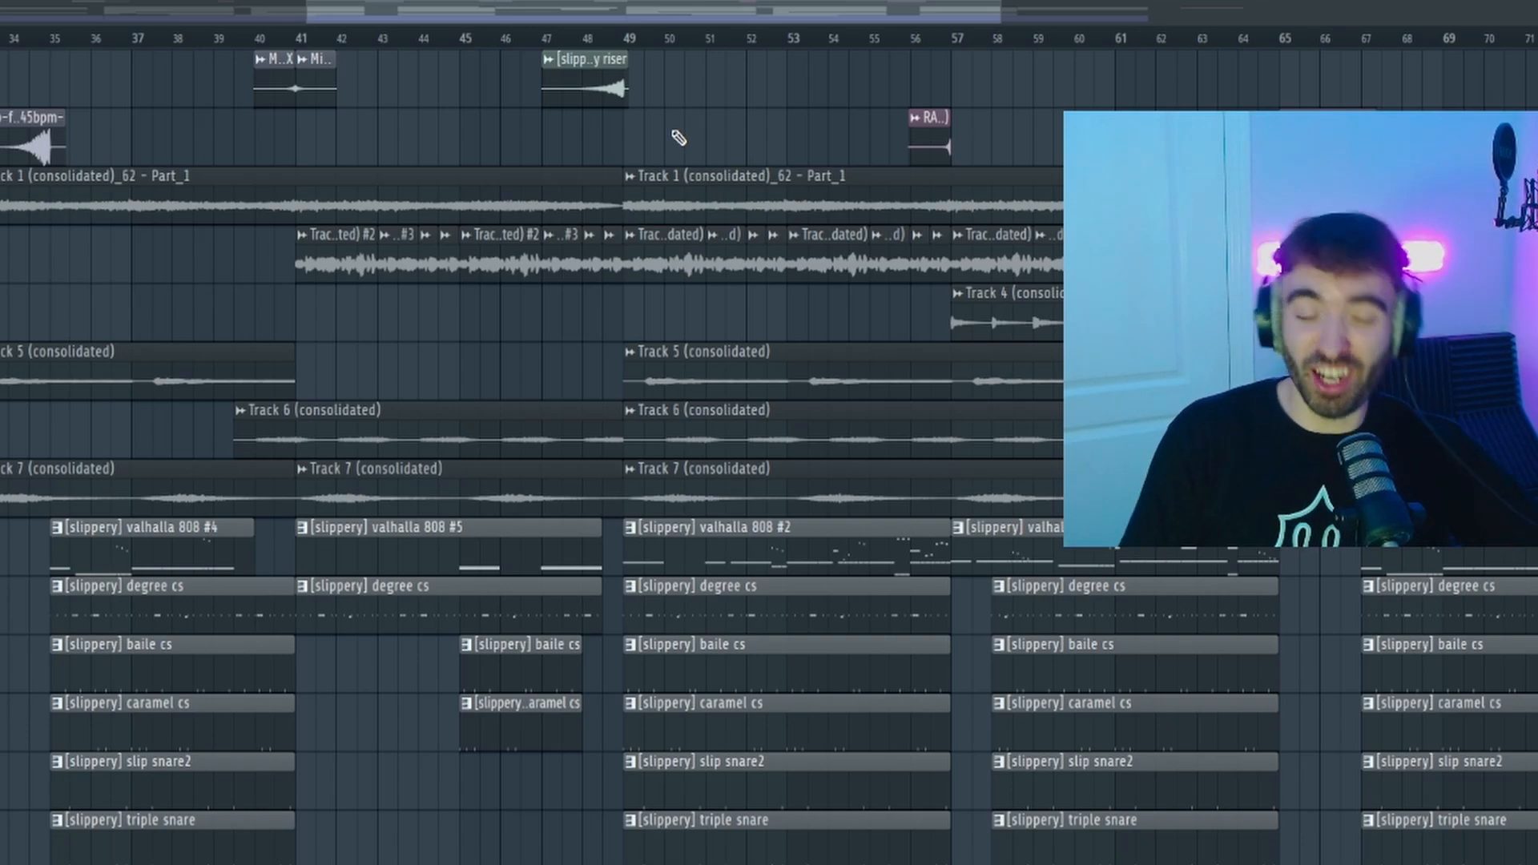
{"action": "scroll", "coordinate": [680, 136], "scroll_direction": "down", "scroll_amount": 4, "text": "ctrl"}
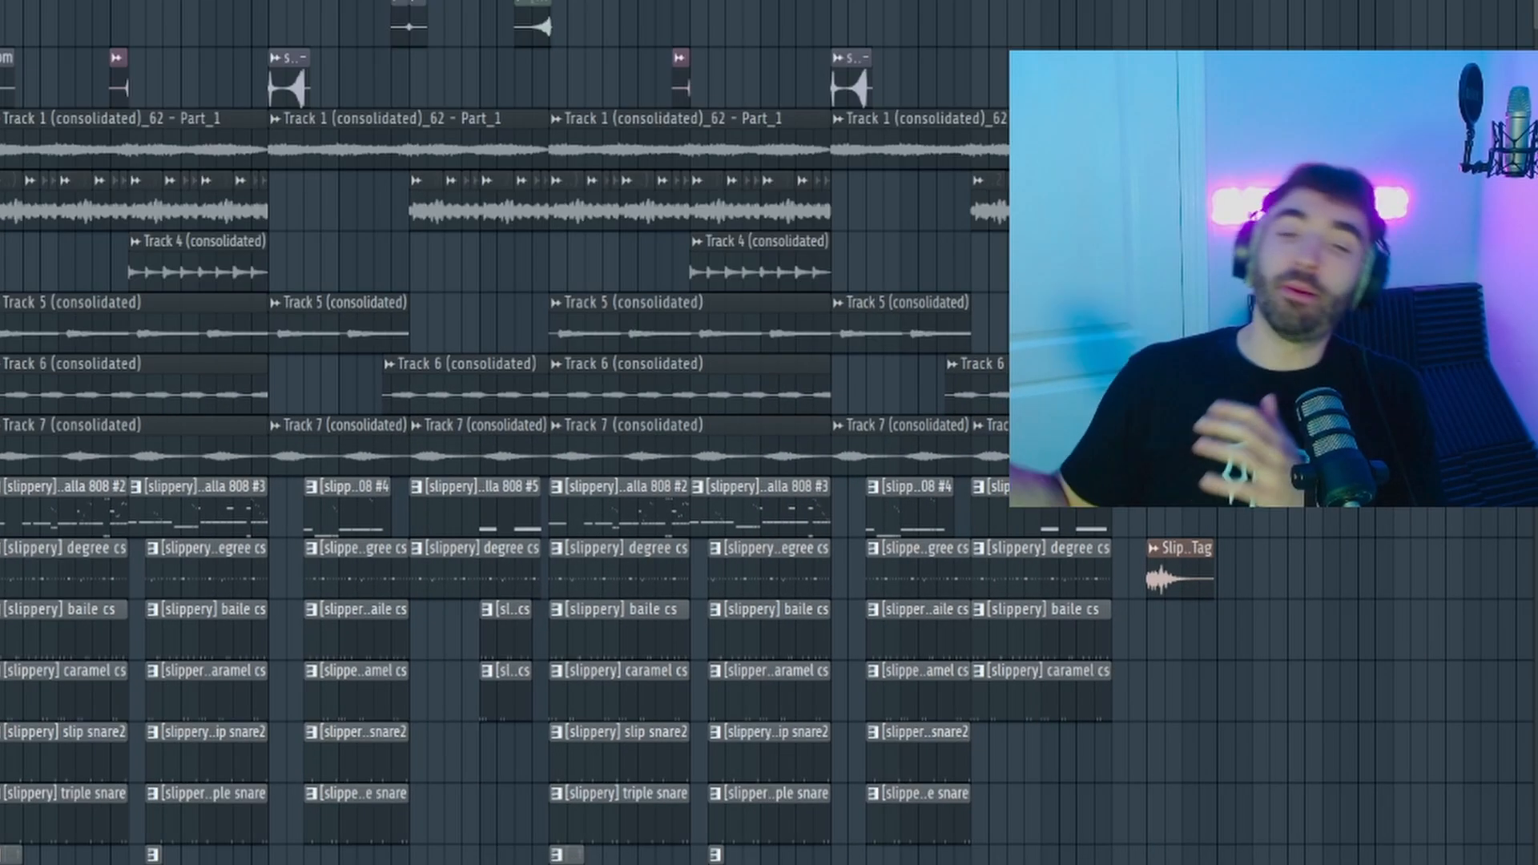